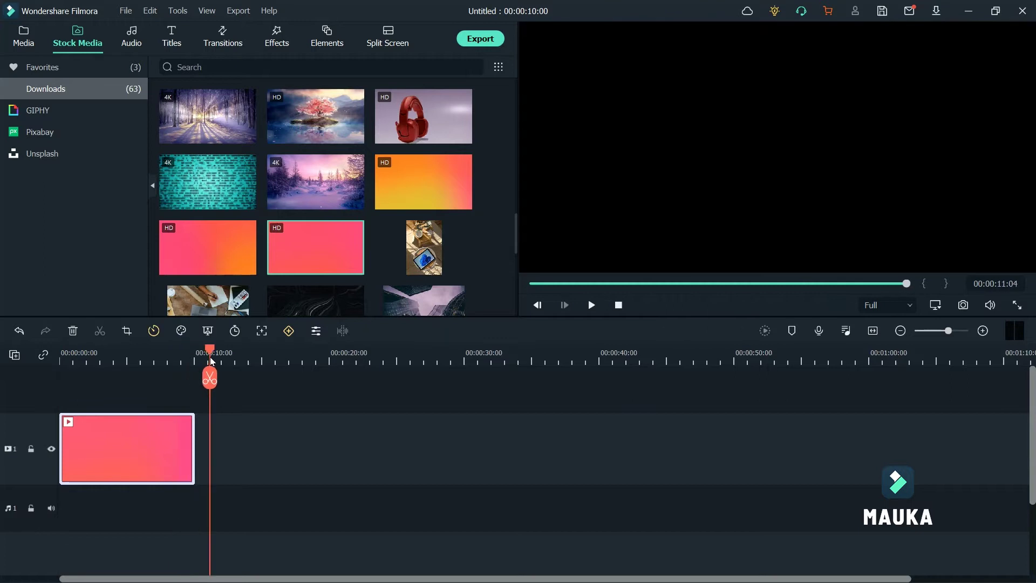
Step: Add the favourited Essential Title Pack title on a track above the pink background clip, starting at 00:00:00:00
left_click(126, 271)
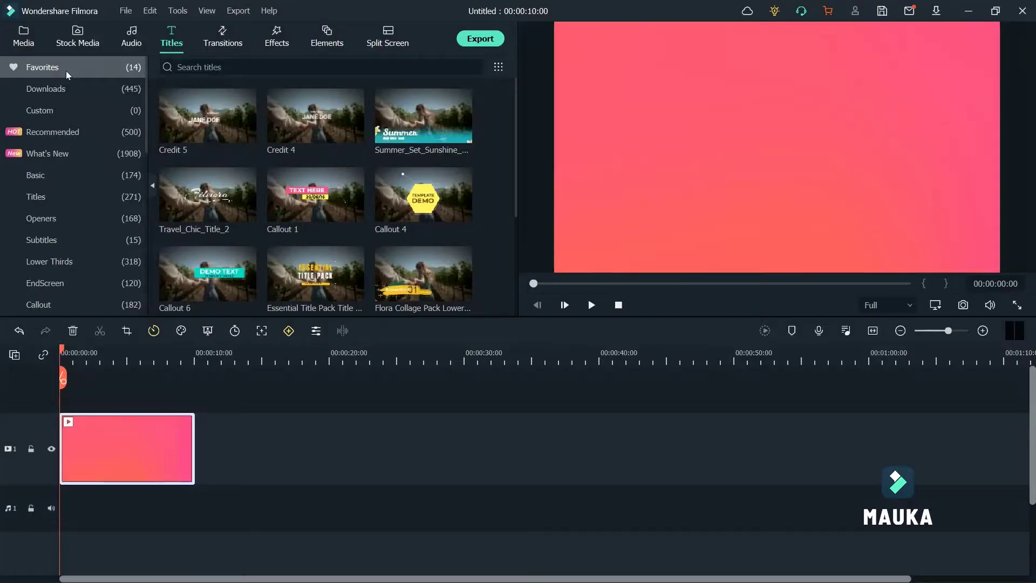
mouse_move(240, 272)
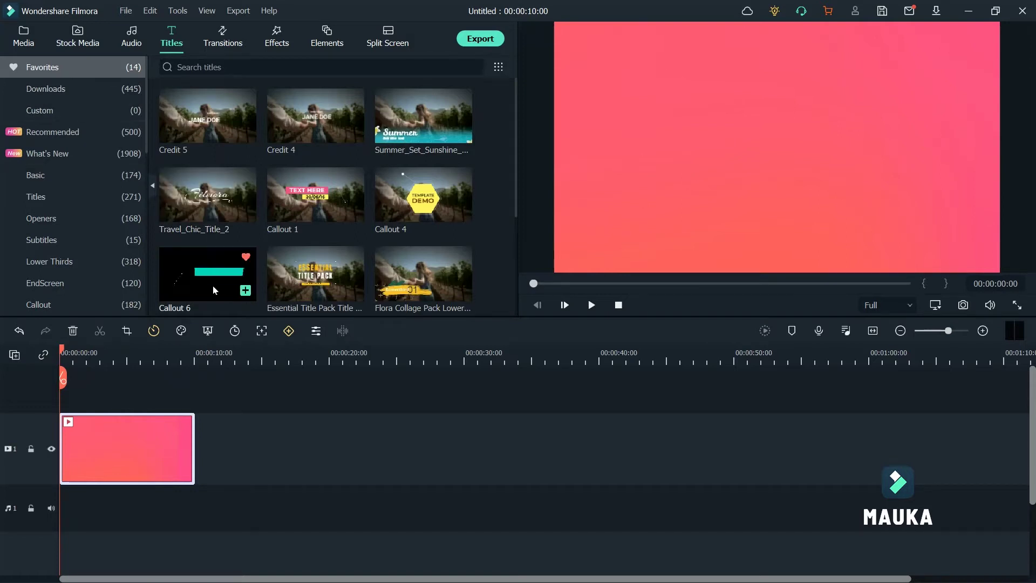
scroll(211, 286, "down", 2)
left_click_drag(316, 106, 63, 428)
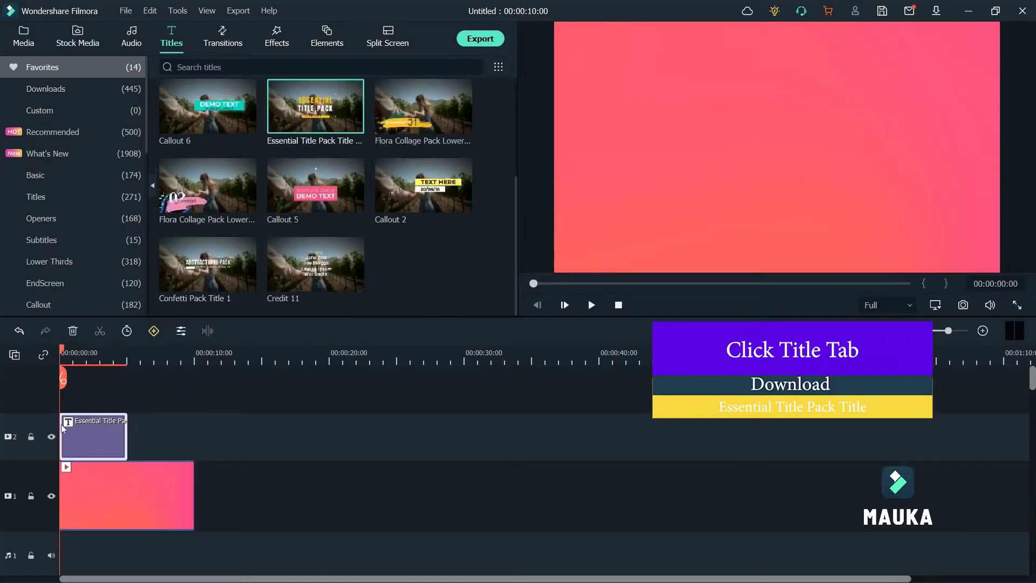
Step: In the title's advanced text editor, move all title elements together to the upper part of the frame
double_click(78, 424)
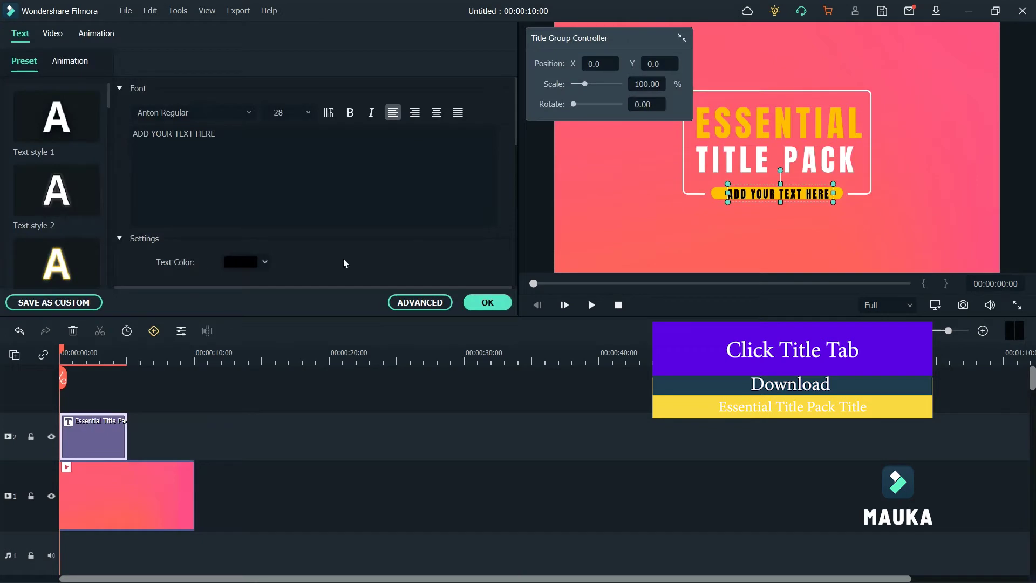
left_click(428, 301)
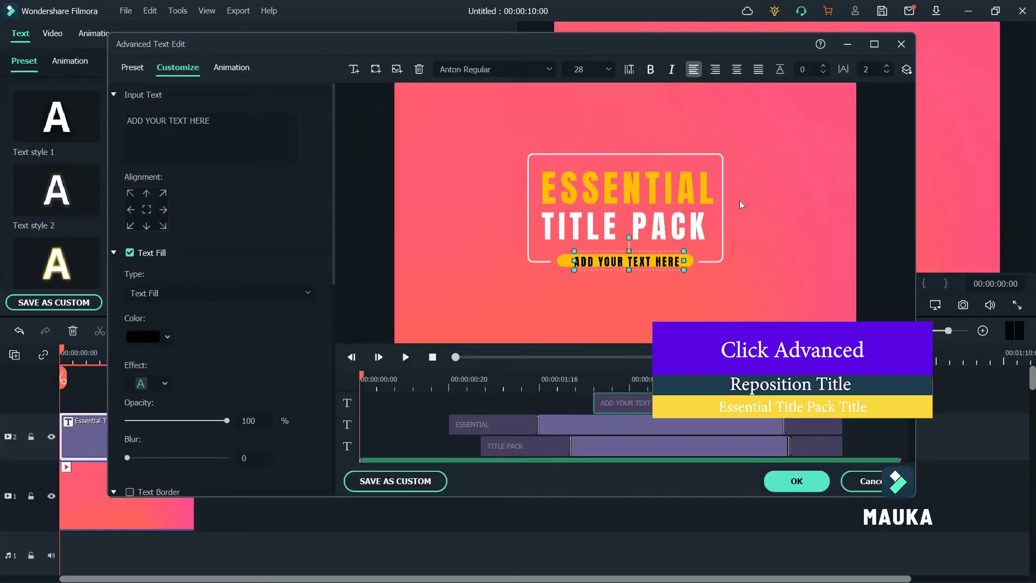
left_click(632, 460)
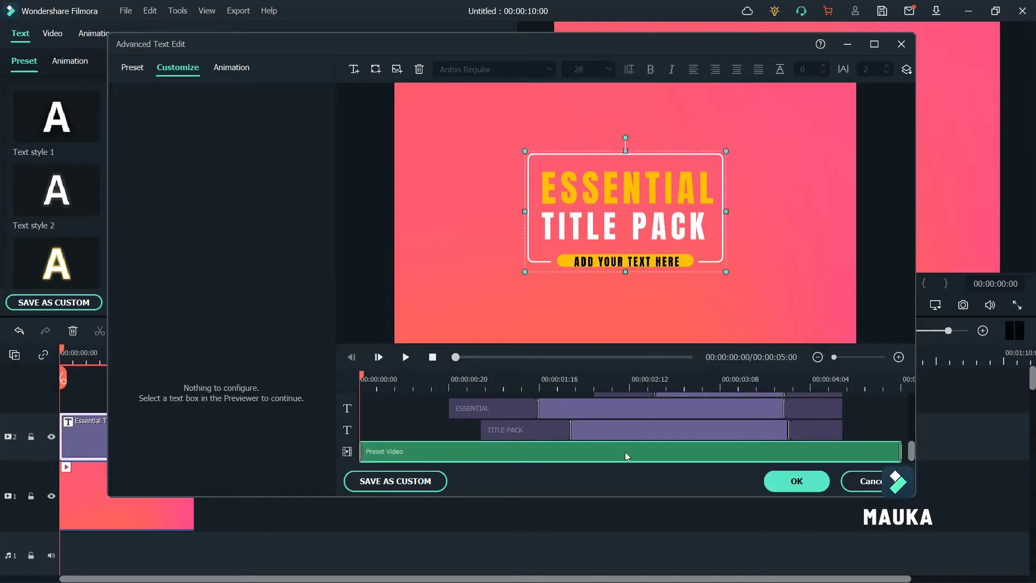
scroll(625, 449, "up", 1)
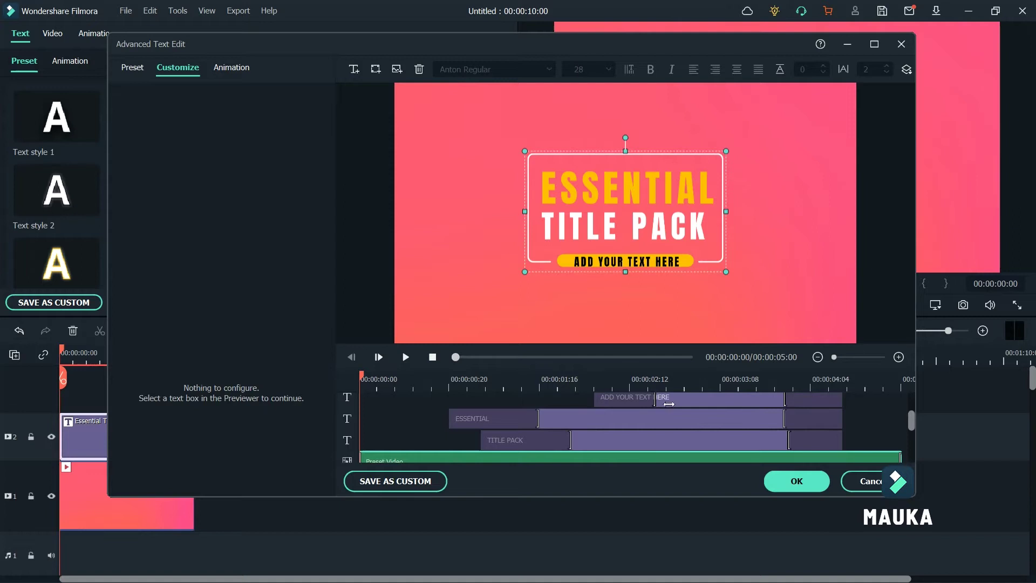
key("ctrl+a")
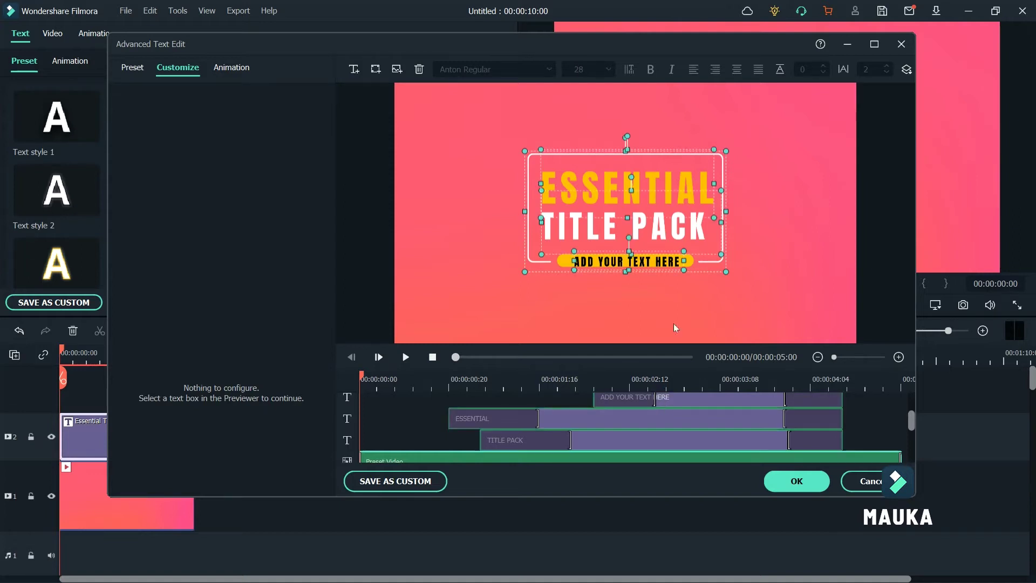
left_click_drag(652, 191, 657, 139)
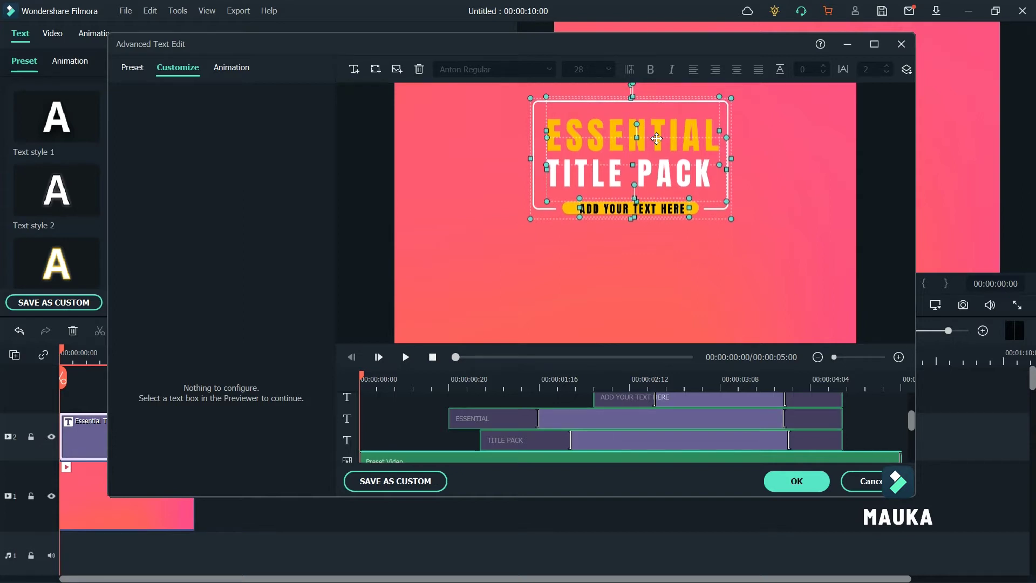
left_click(870, 246)
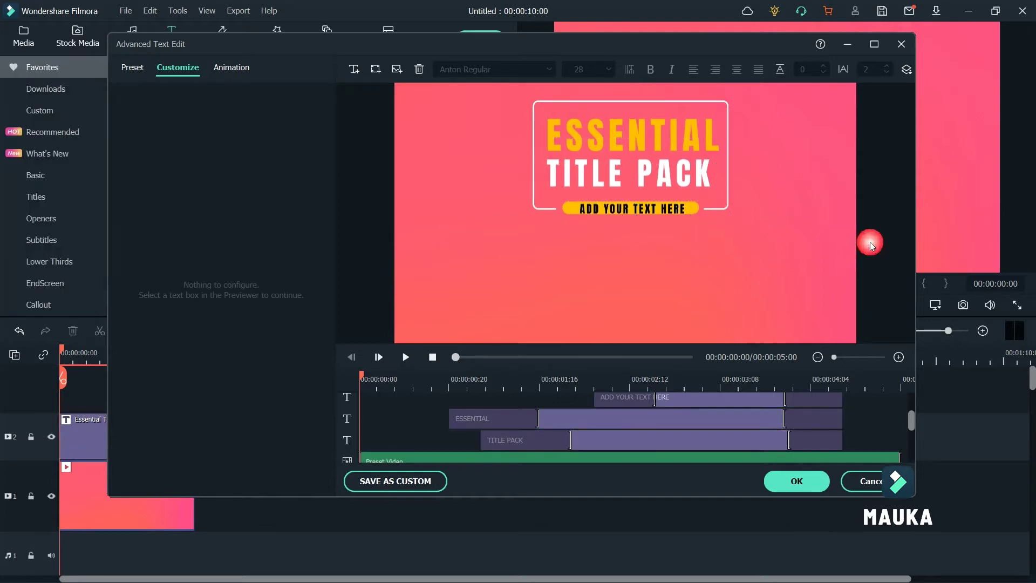
Step: Insert the phone mockup image "home" into the title composition
left_click(396, 69)
left_click(350, 258)
left_click(527, 334)
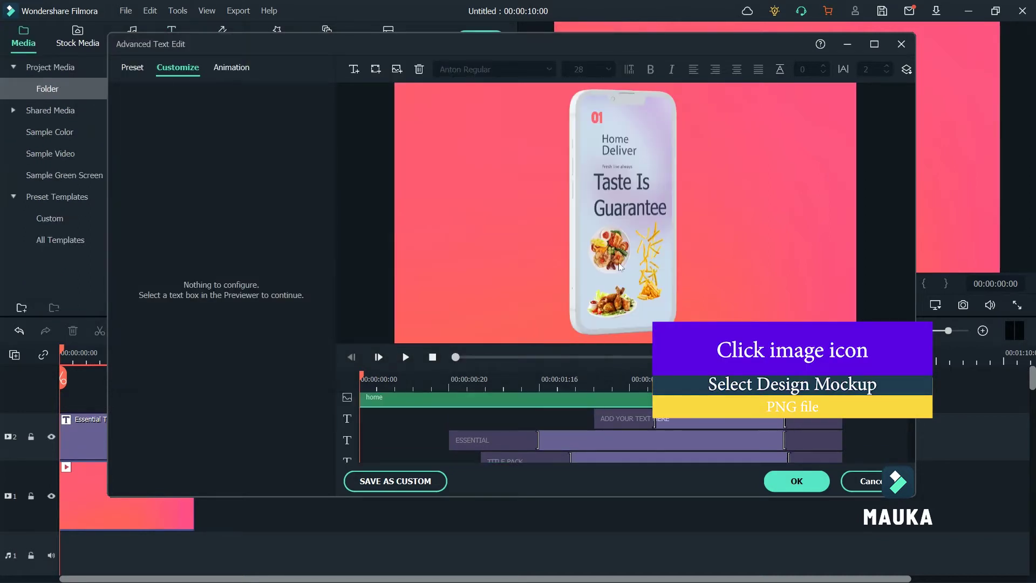
Step: Enlarge the phone mockup image and place it just below the title frame, running off the lower edge
left_click(630, 161)
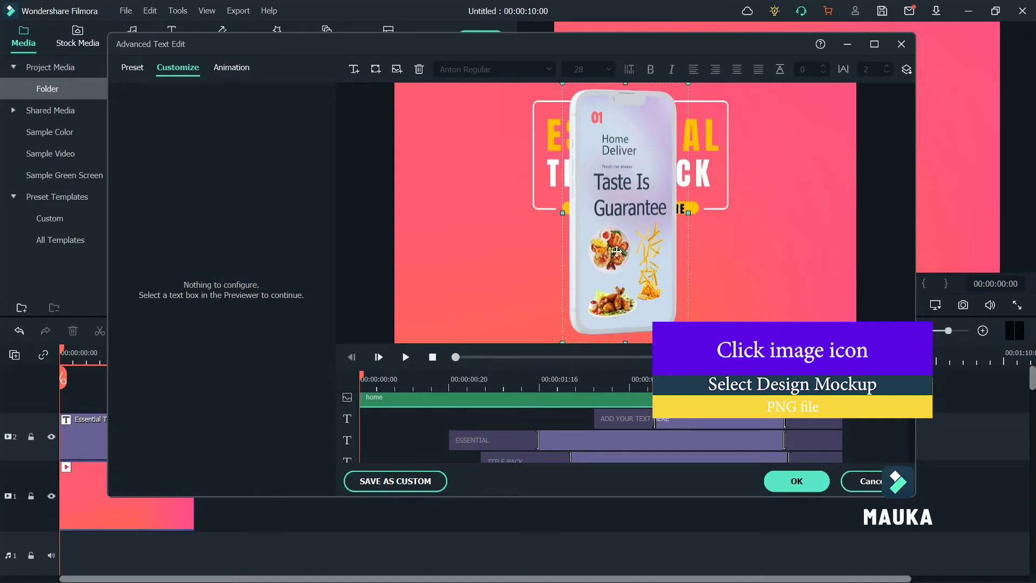
left_click_drag(629, 205, 627, 357)
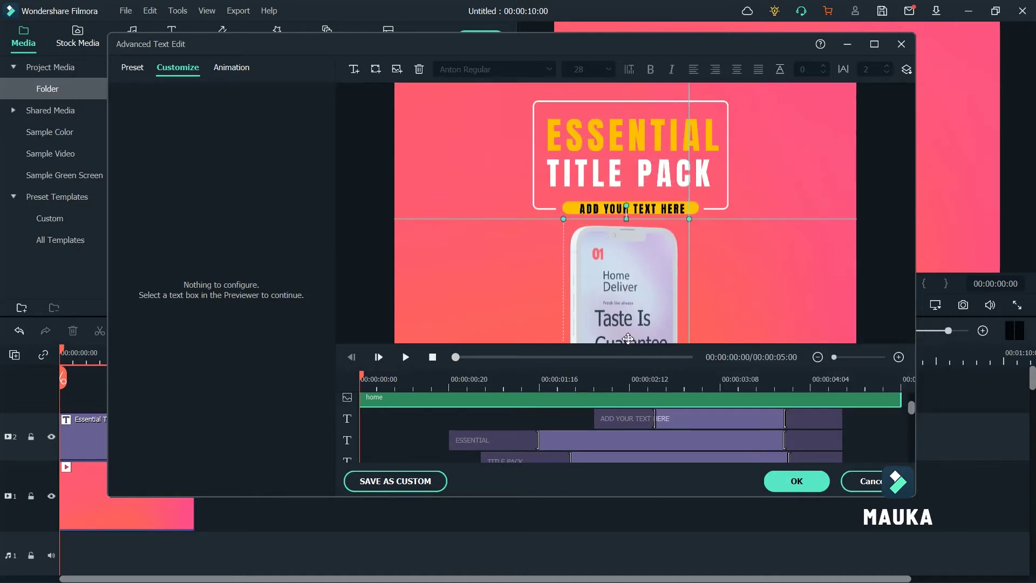
left_click_drag(694, 221, 734, 182)
left_click_drag(672, 237, 664, 286)
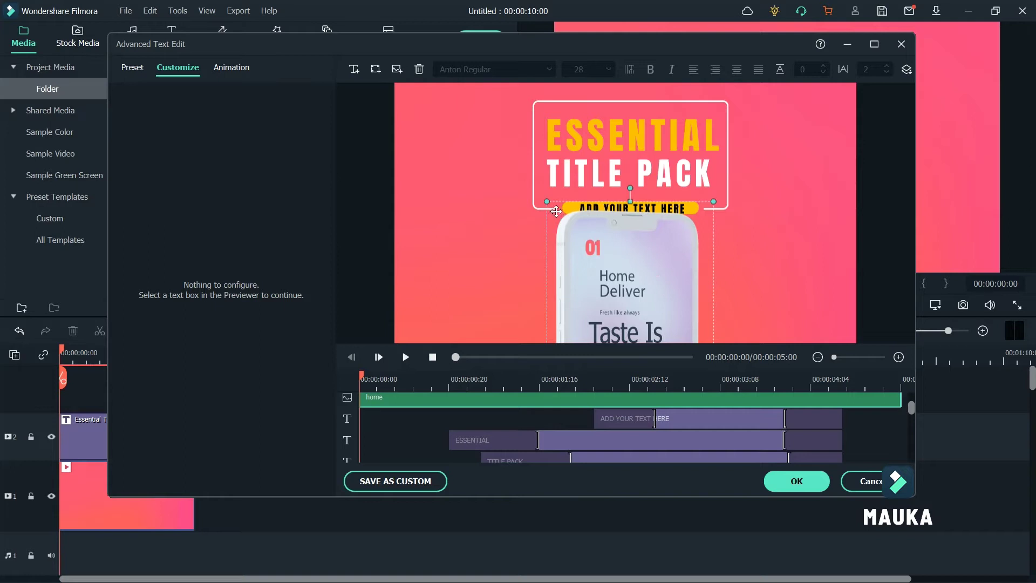
left_click_drag(548, 203, 534, 175)
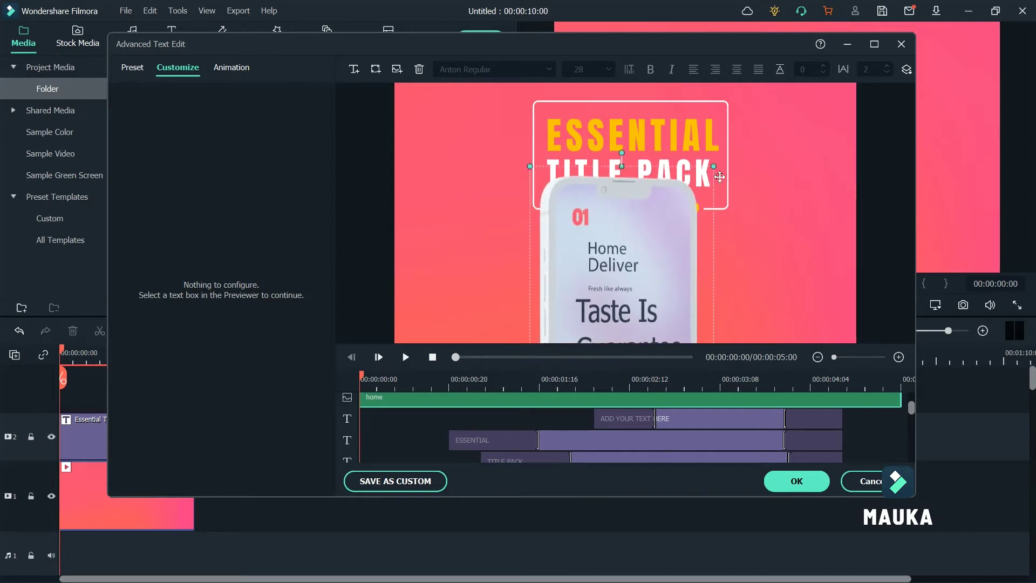
left_click_drag(719, 173, 740, 144)
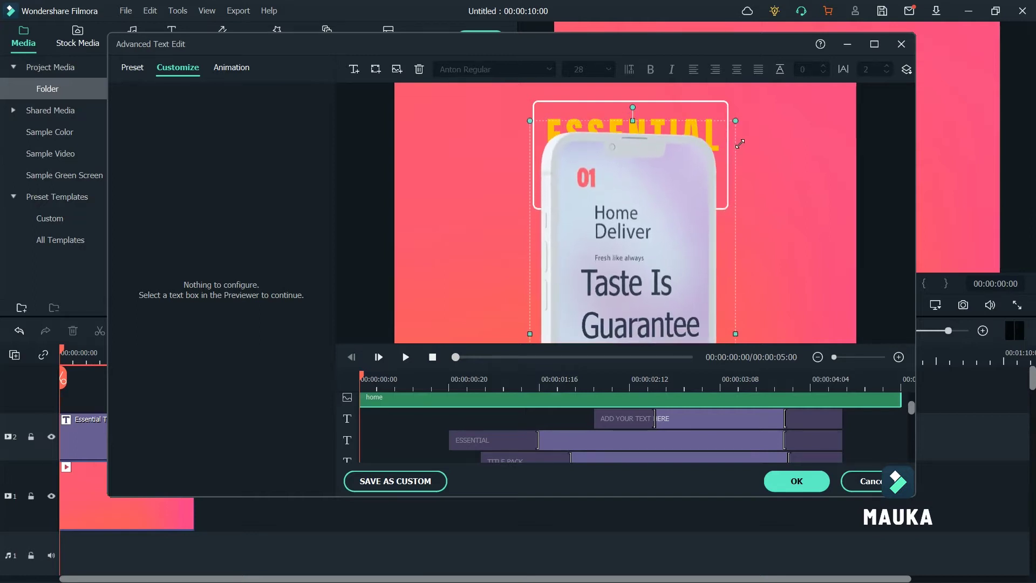
left_click_drag(674, 173, 686, 279)
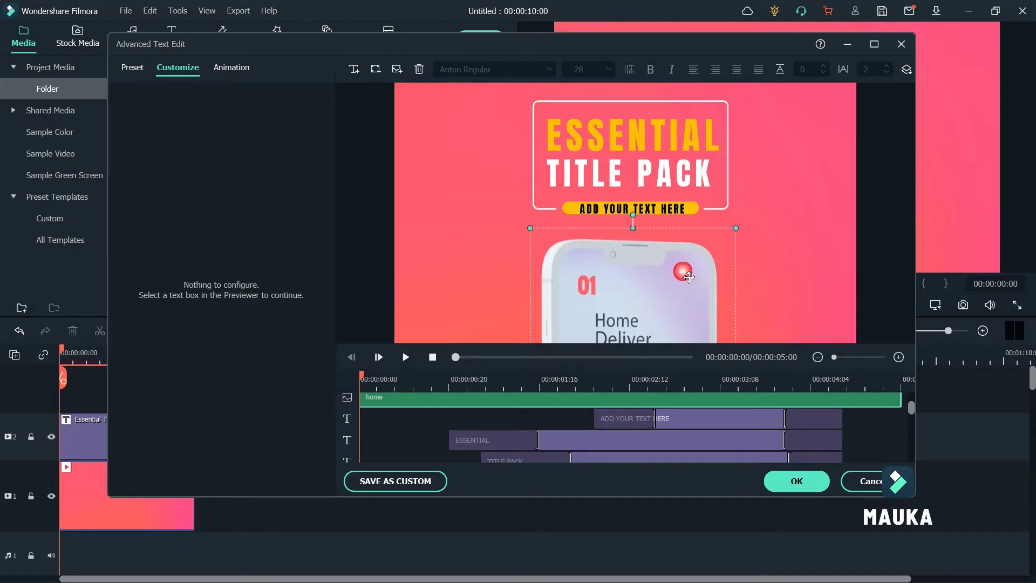
Step: Apply the Up Down 2 animation to the phone mockup image and preview the title up to about 00:00:03:04
left_click(569, 297)
scroll(202, 274, "down", 13)
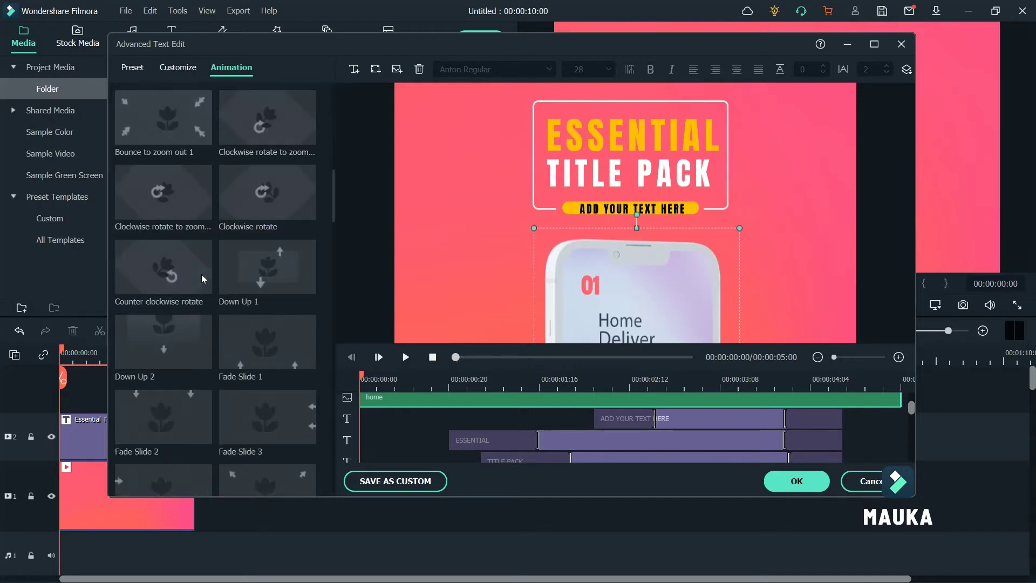
scroll(201, 274, "up", 8)
scroll(201, 275, "up", 5)
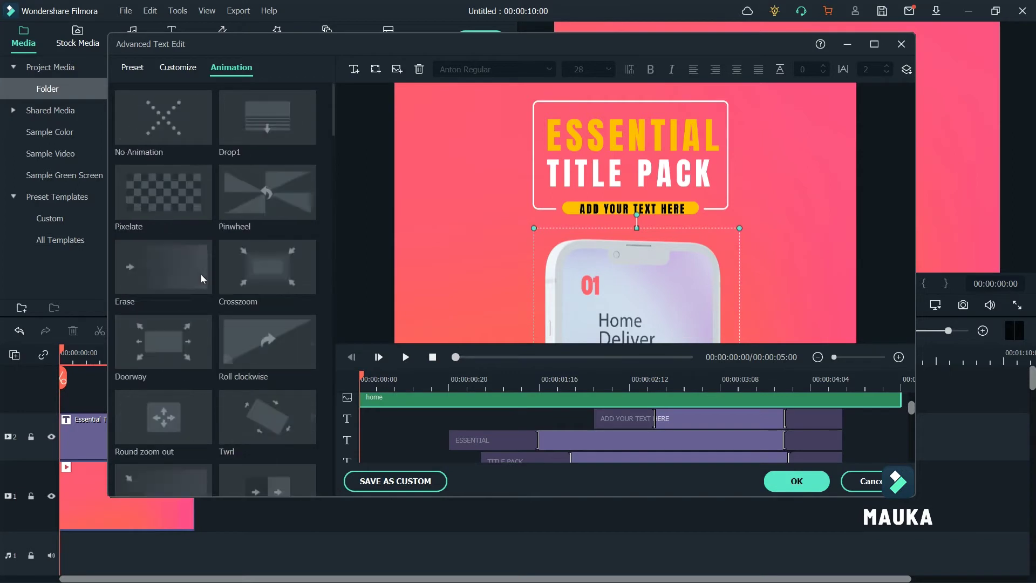
scroll(201, 275, "down", 7)
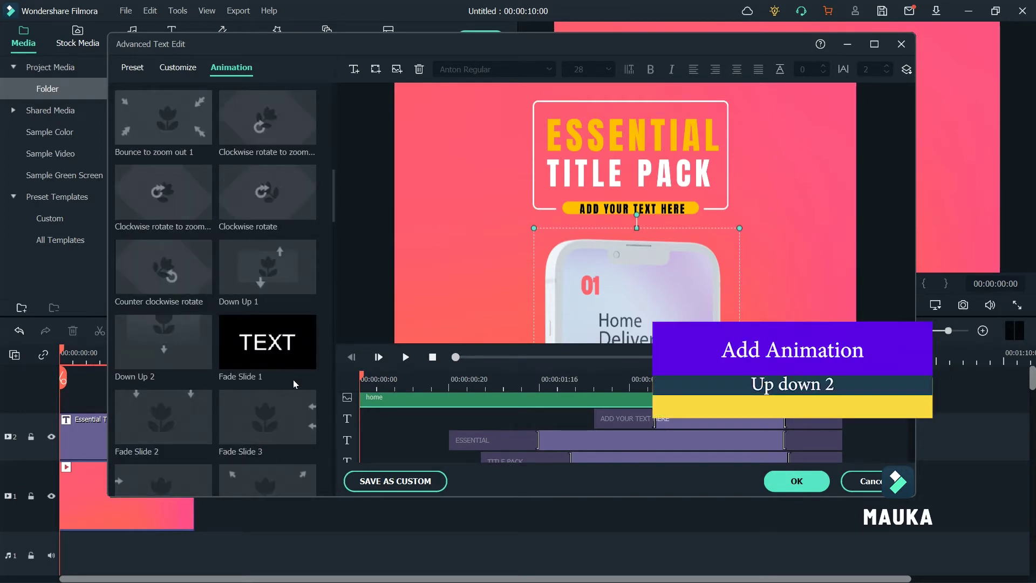
scroll(275, 449, "down", 3)
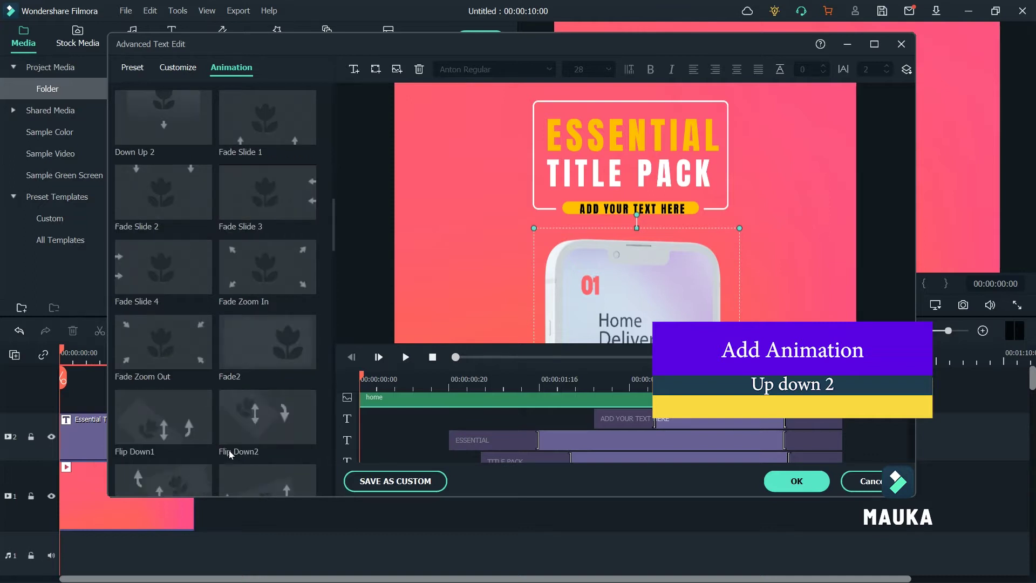
scroll(264, 445, "down", 6)
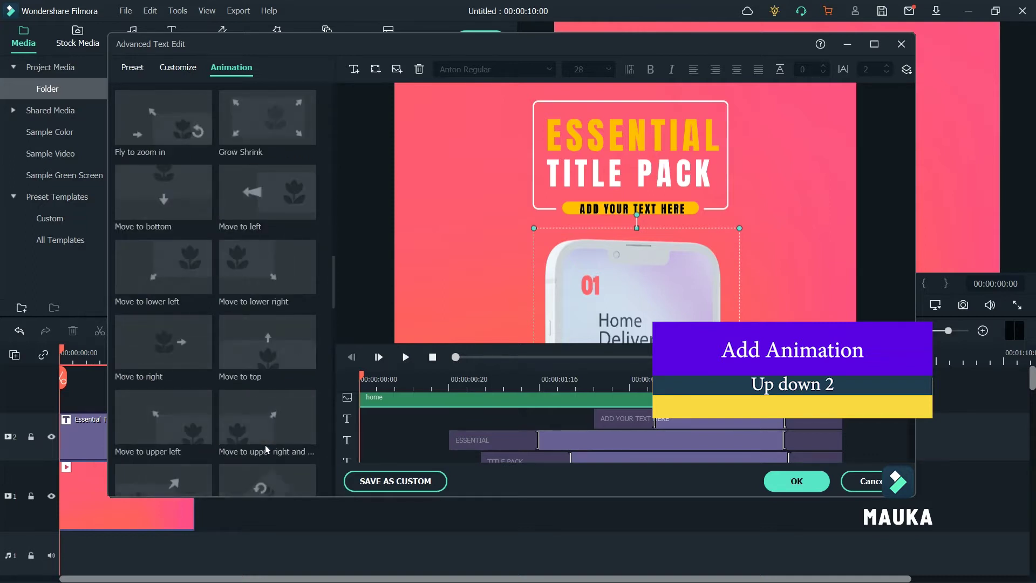
scroll(264, 445, "down", 6)
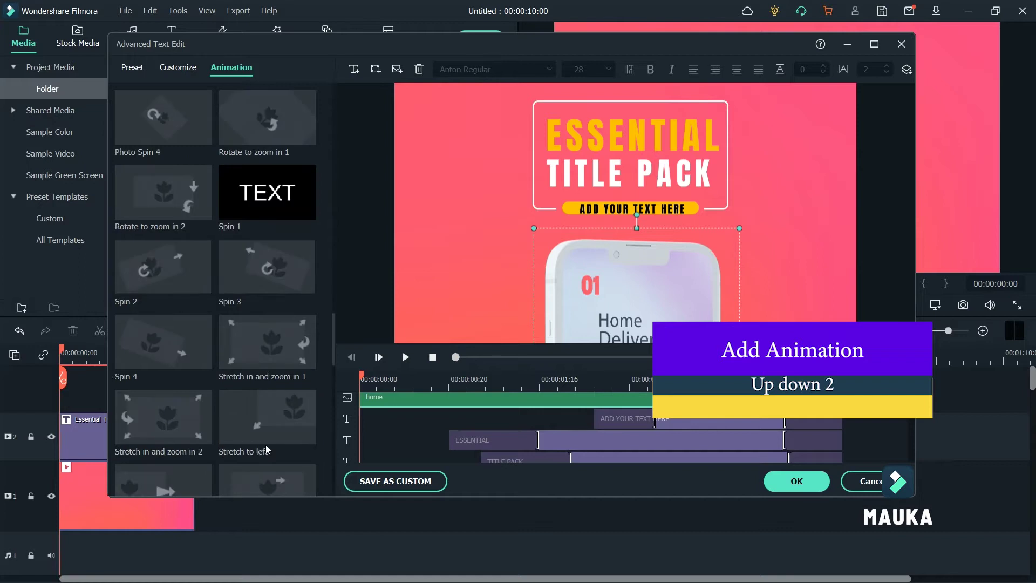
scroll(265, 445, "down", 6)
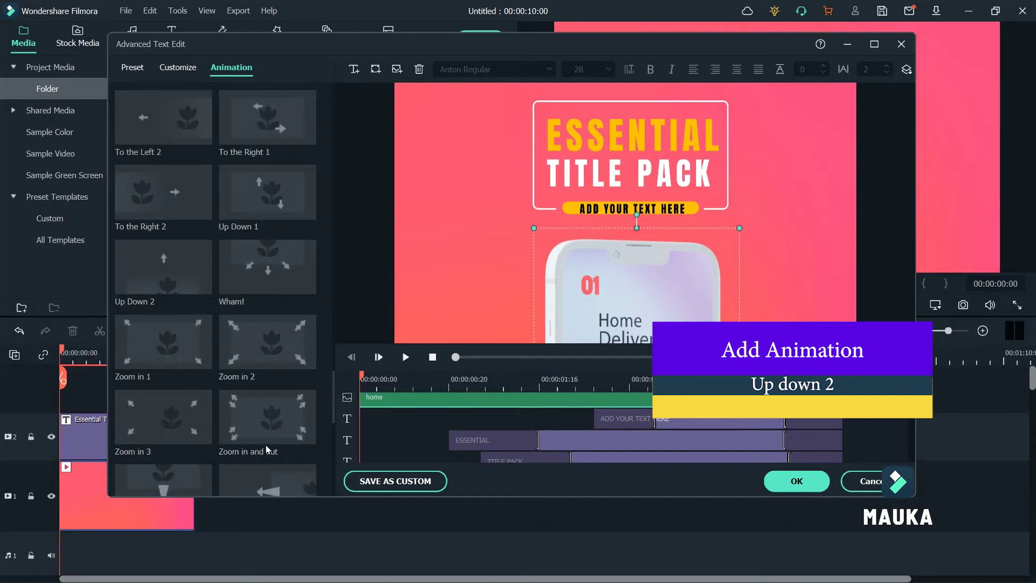
double_click(160, 265)
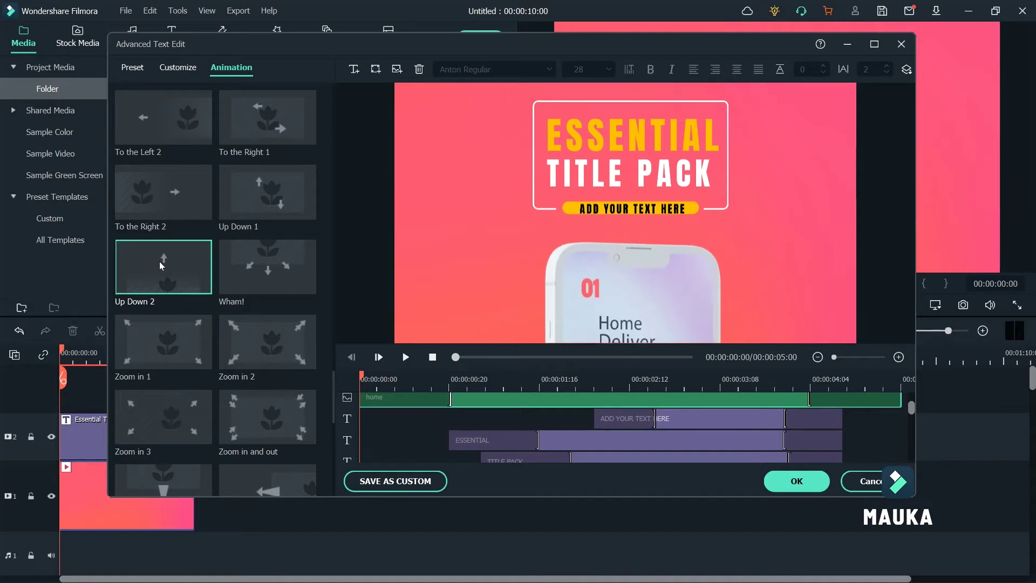
left_click(406, 357)
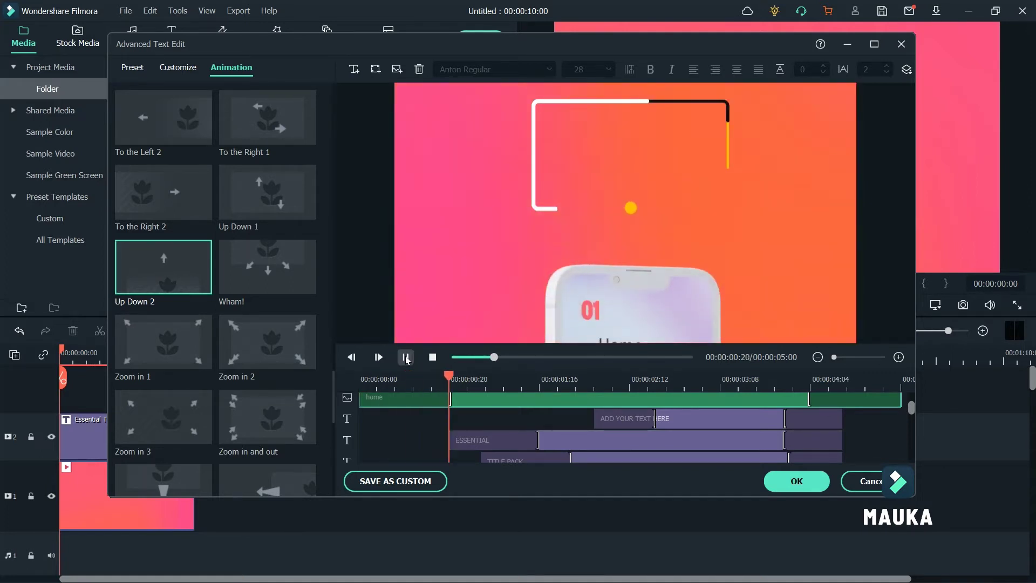
left_click(406, 358)
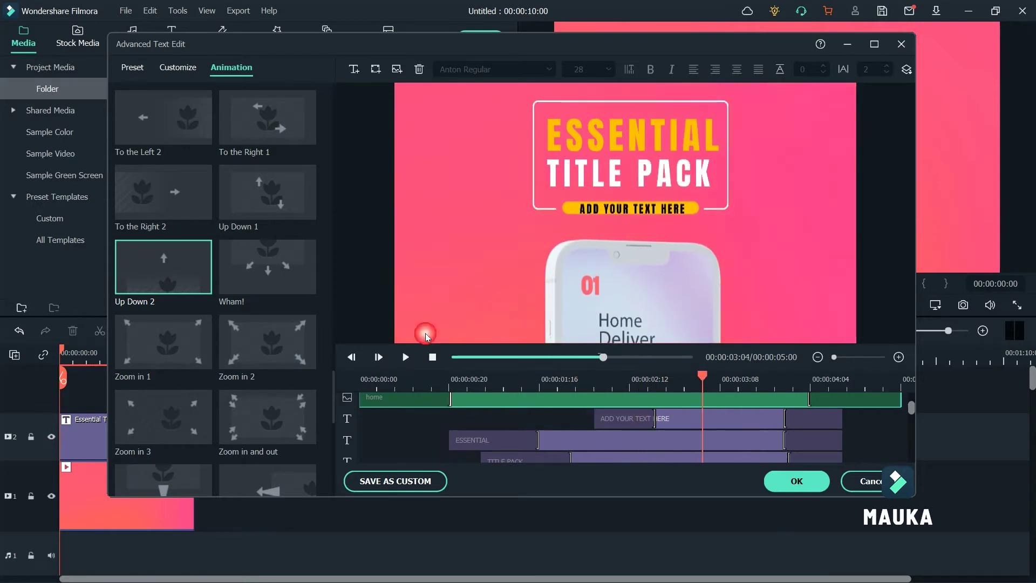
Step: Replace the yellow "ESSENTIAL" heading text with "FOOD"
left_click(555, 135)
left_click(179, 67)
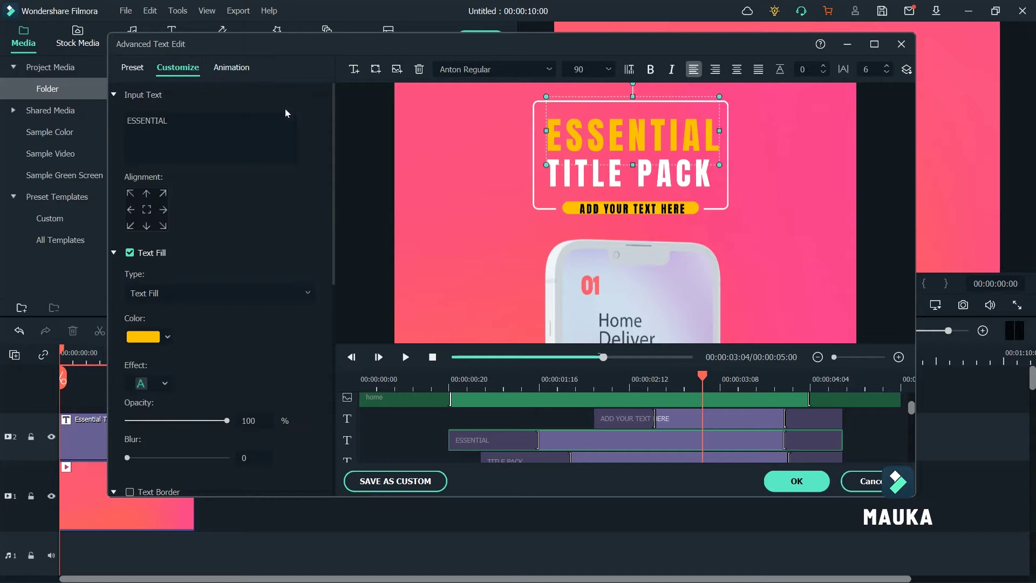
double_click(191, 122)
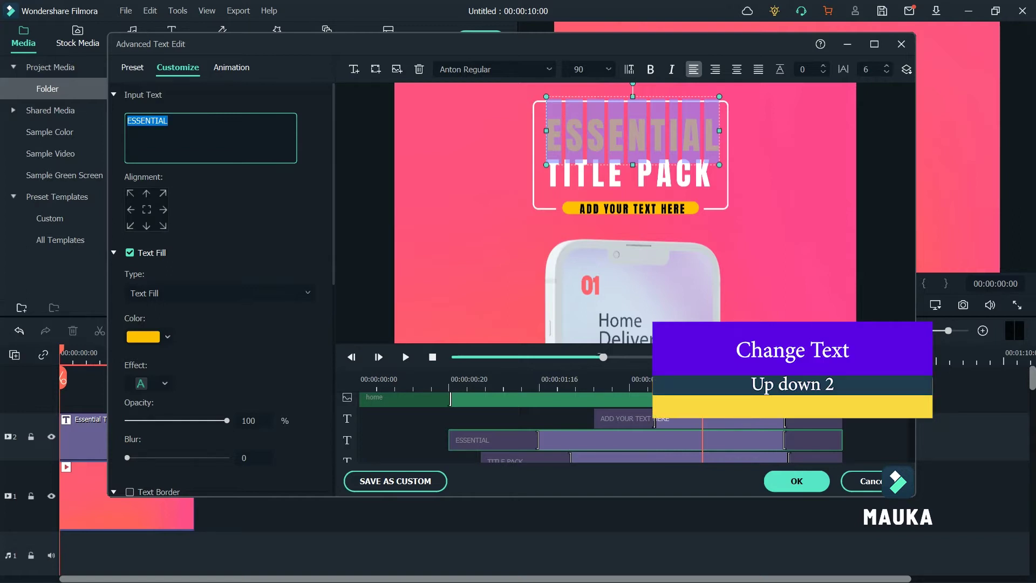
type("foo")
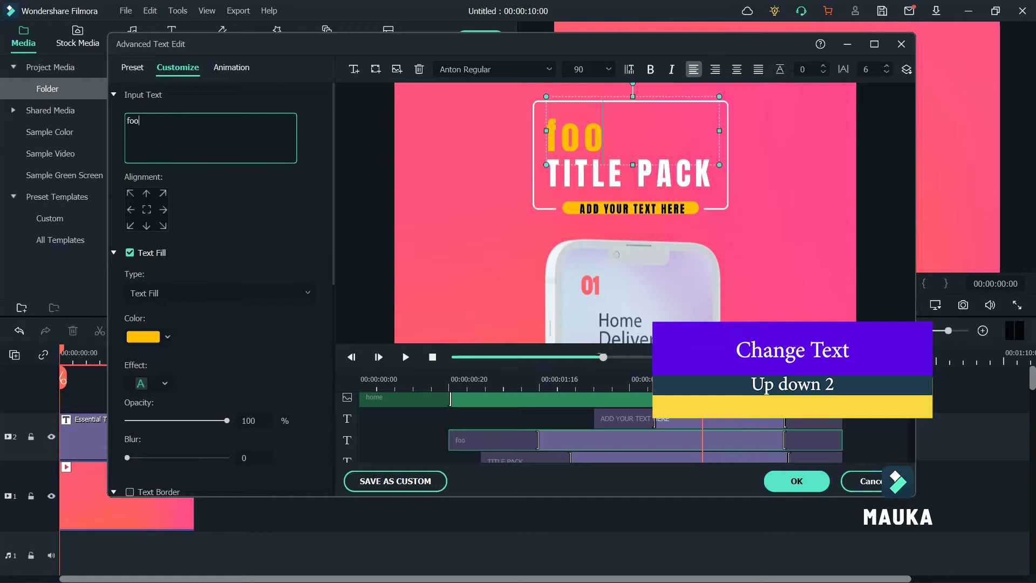
type("d")
key("BackSpace")
key("BackSpace")
key("BackSpace")
key("BackSpace")
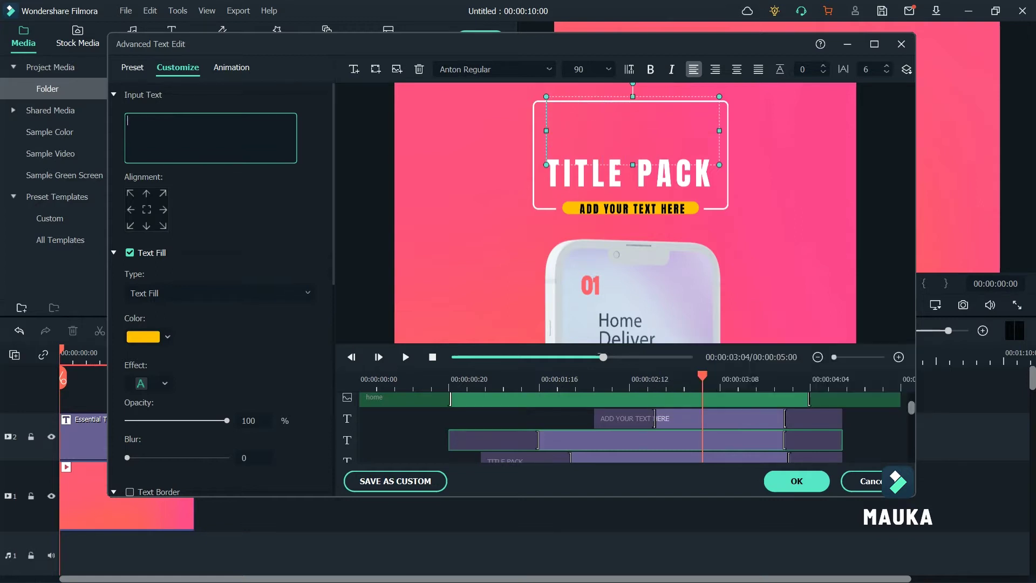
type("FOOD")
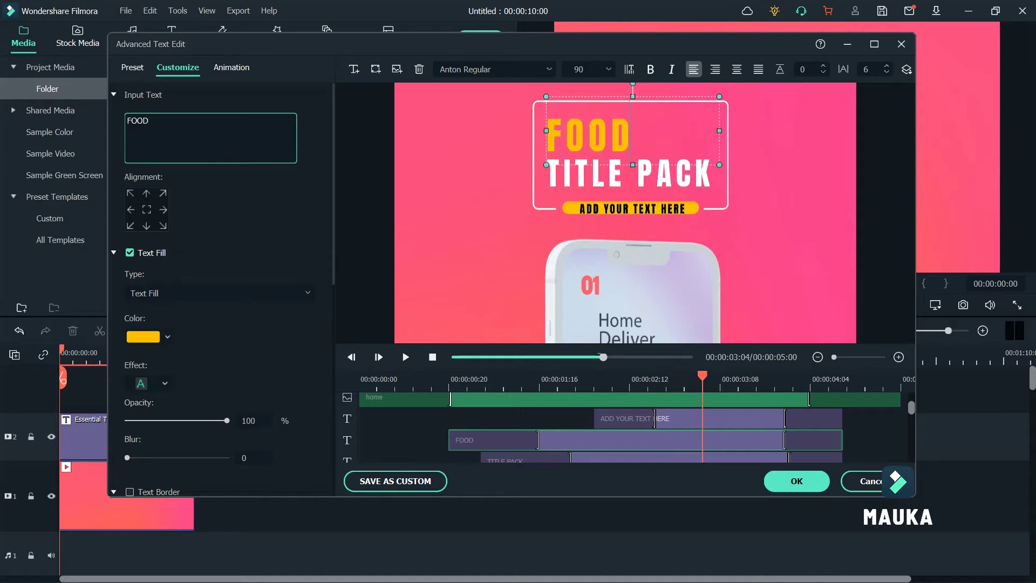
Step: Replace the white "TITLE PACK" line under the heading with "Home Deliver"
left_click(612, 182)
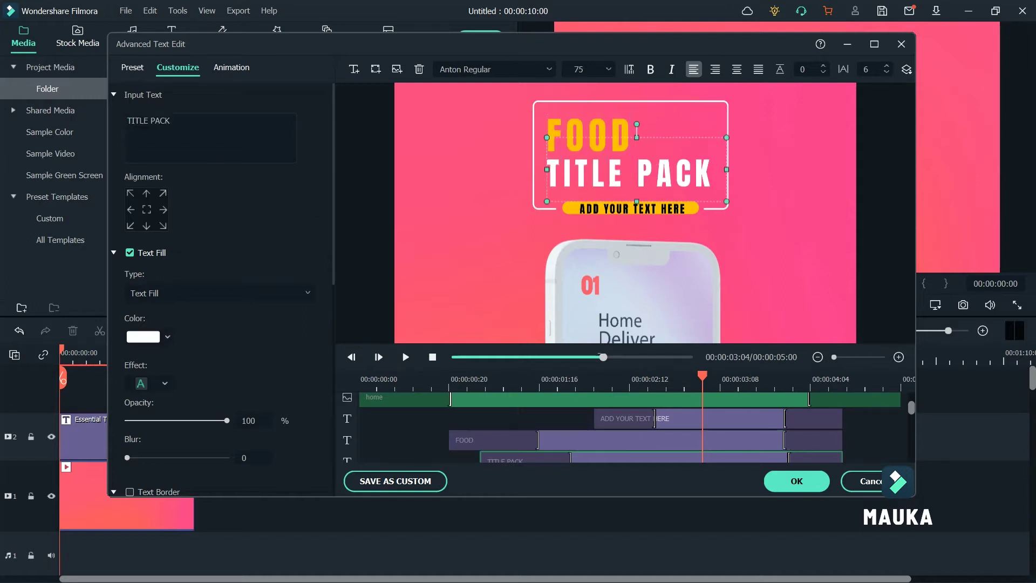
triple_click(196, 117)
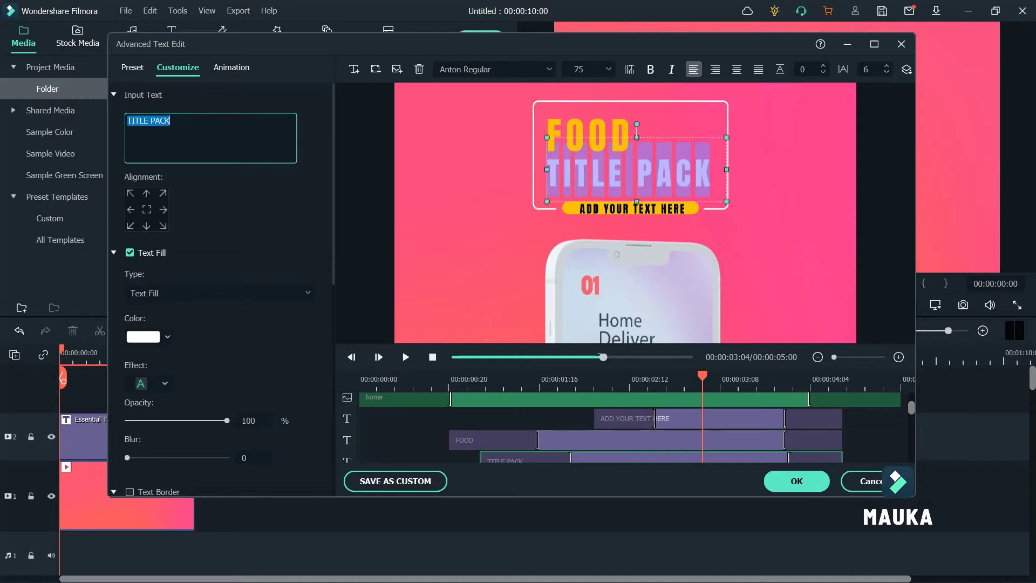
type("Home")
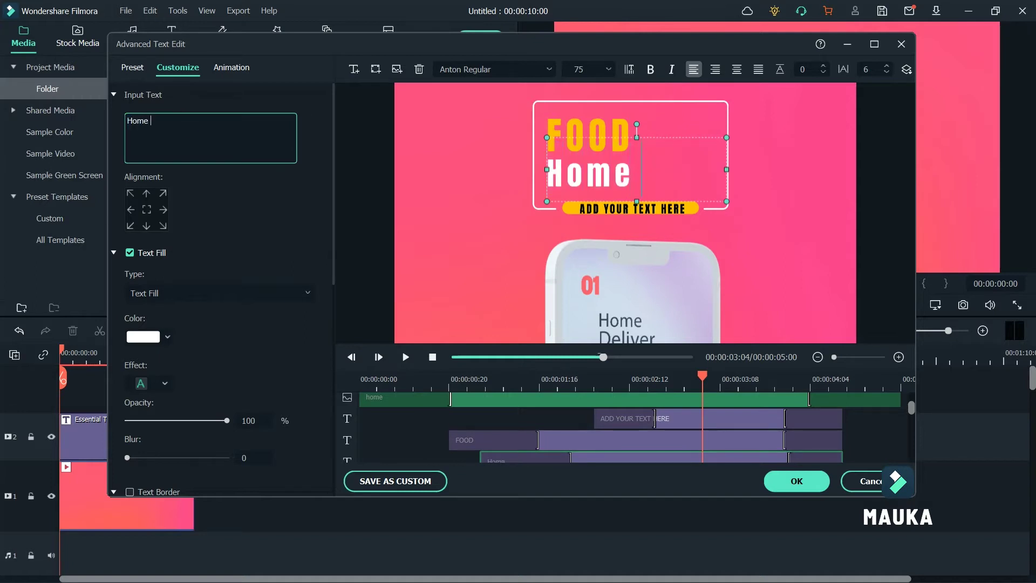
type(" Deliver")
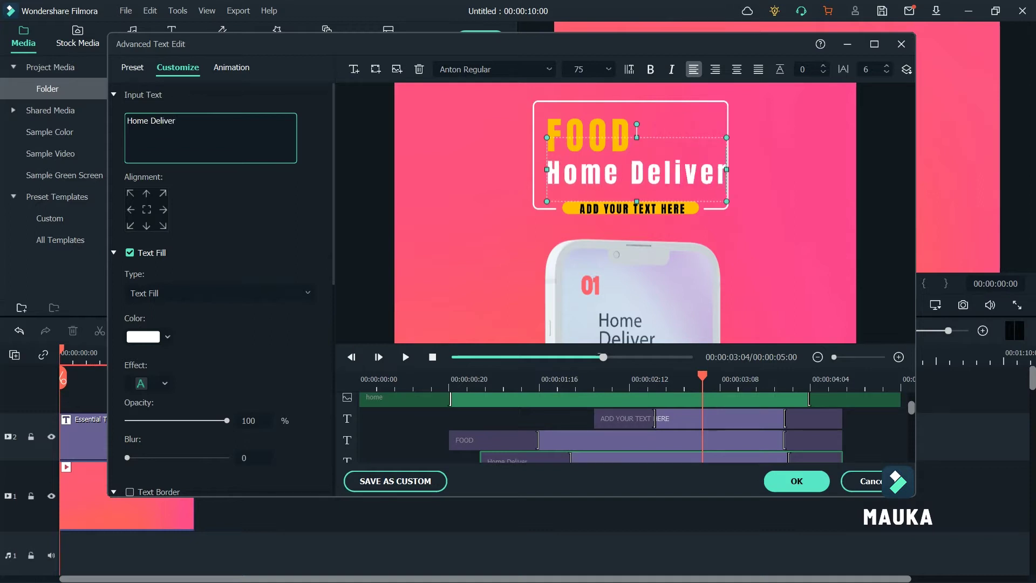
Step: Replace the "ADD YOUR TEXT HERE" text on the yellow bar with "24/7" and deselect it
left_click(634, 210)
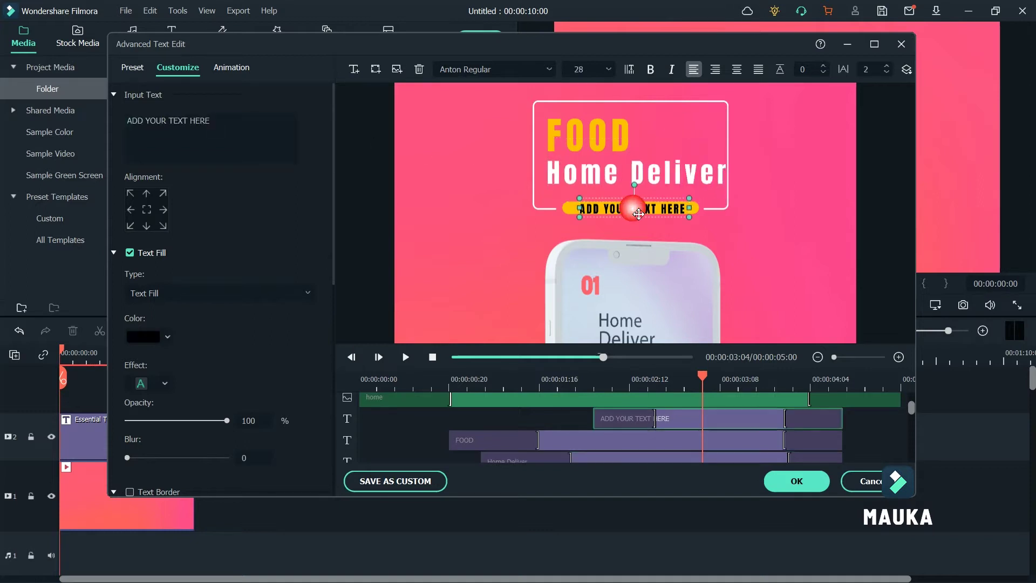
double_click(635, 210)
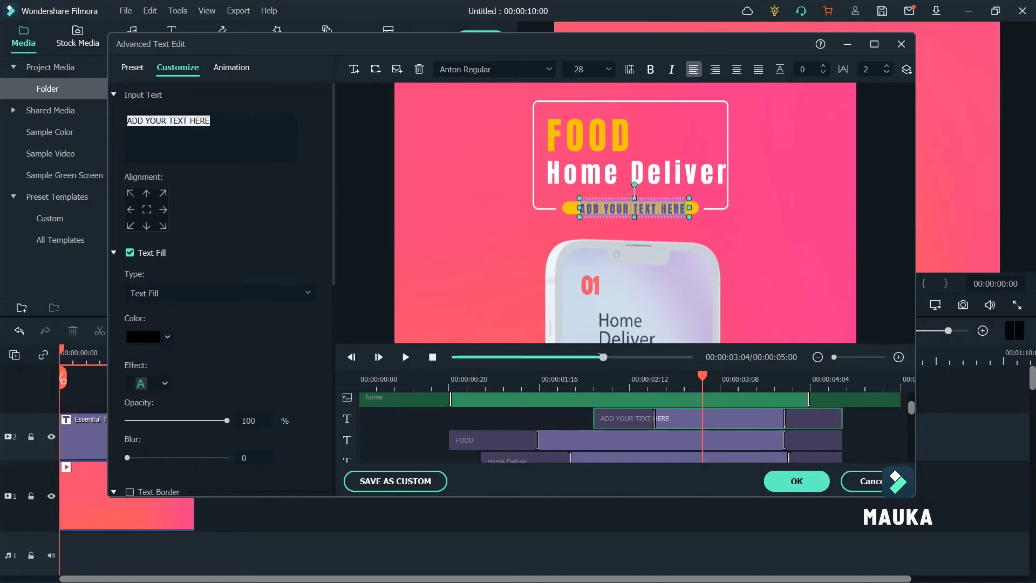
type("24")
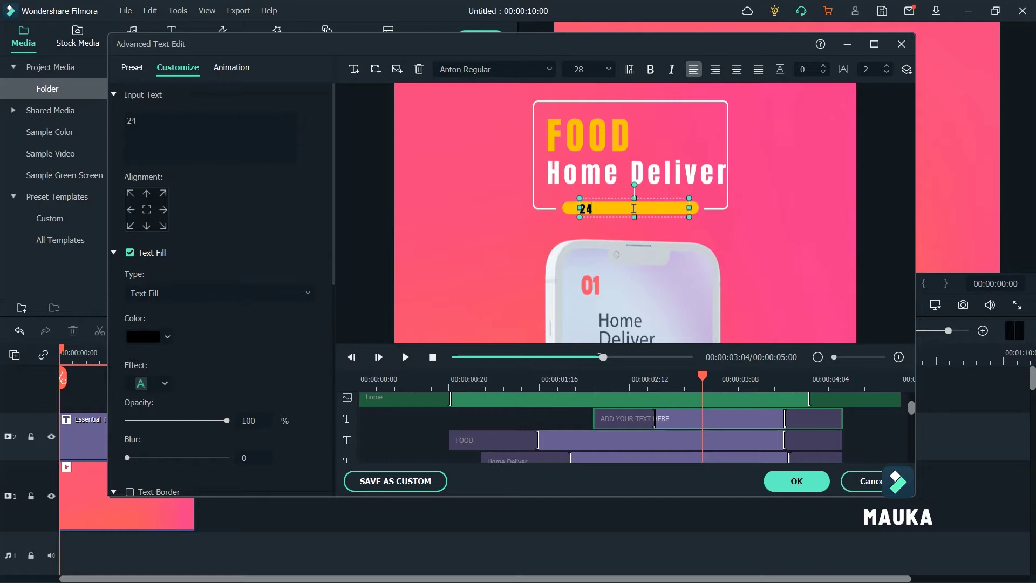
type("?")
key("BackSpace")
type("/7")
left_click(886, 169)
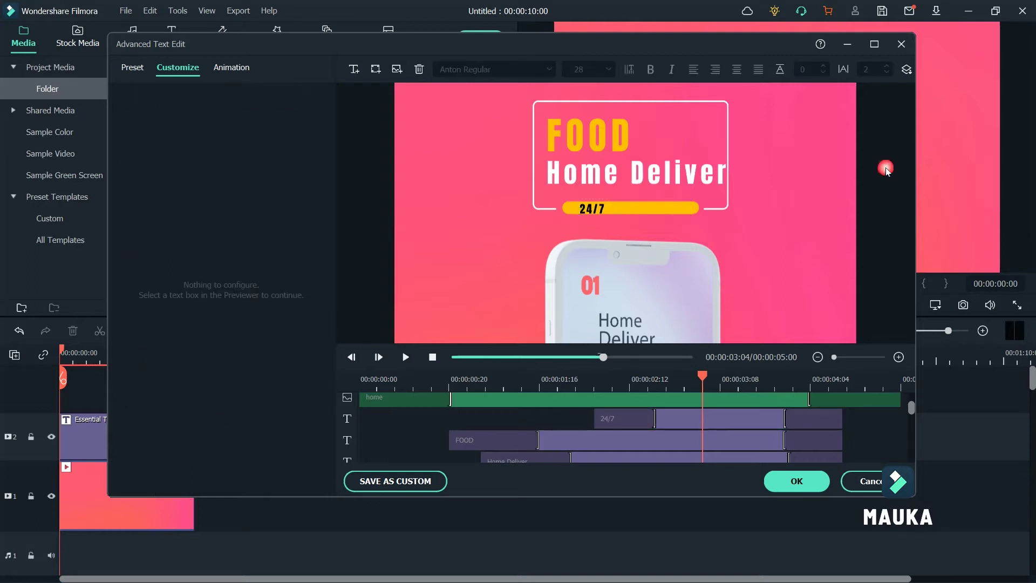
left_click(618, 212)
left_click(158, 122)
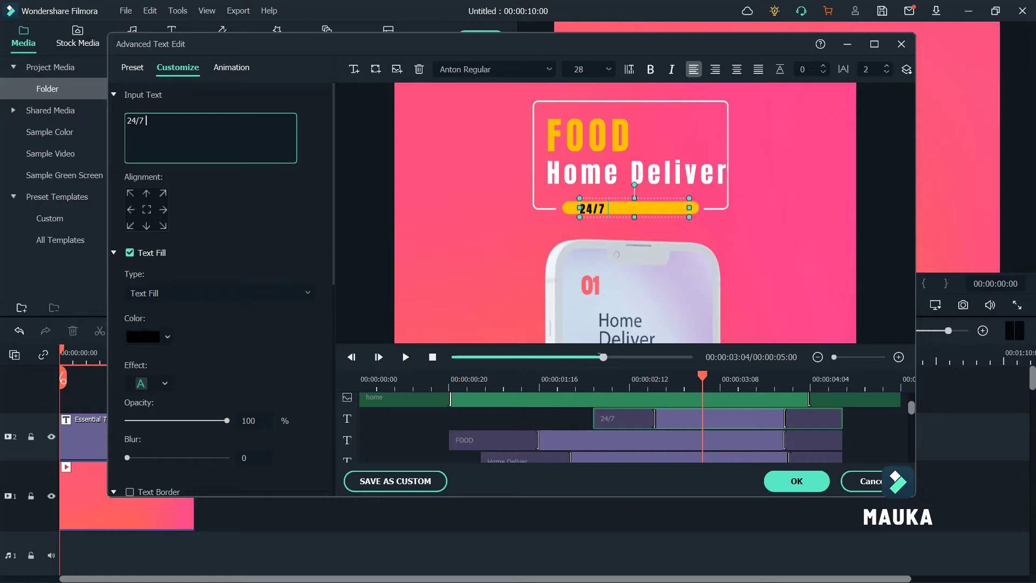
left_click(899, 209)
Step: Play back the customized food title and accept the advanced text edits
left_click(405, 357)
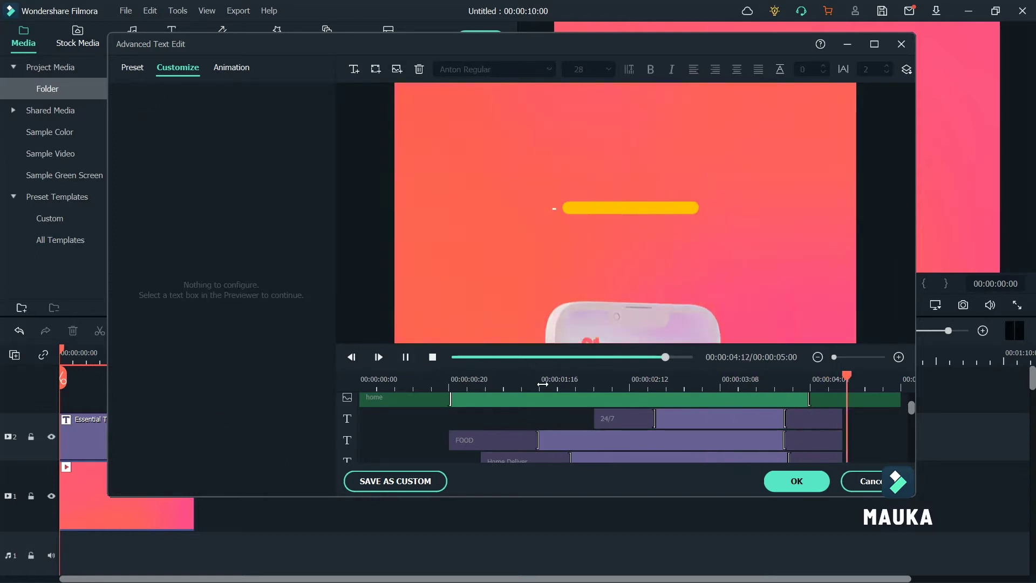
left_click(405, 356)
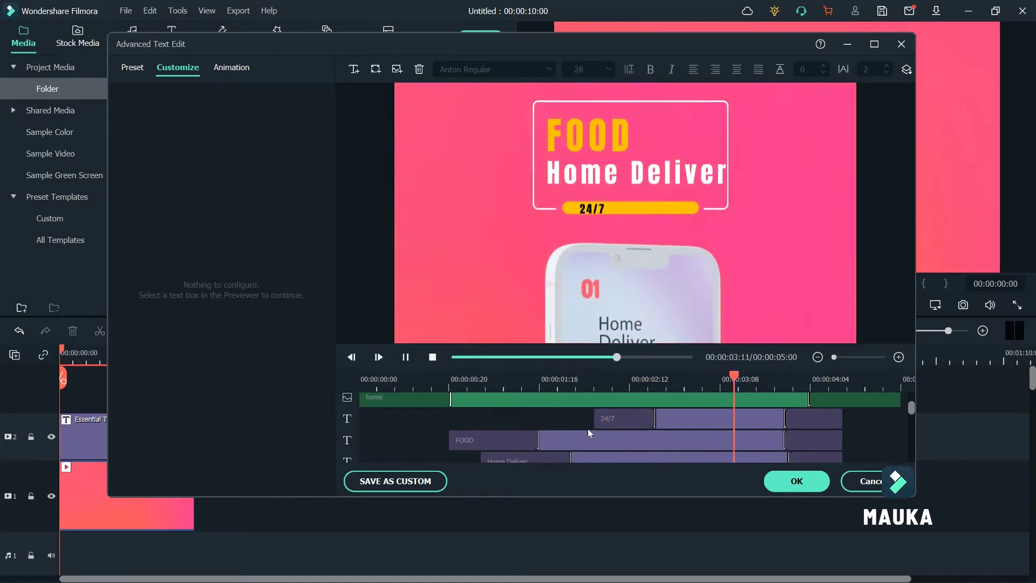
left_click(808, 487)
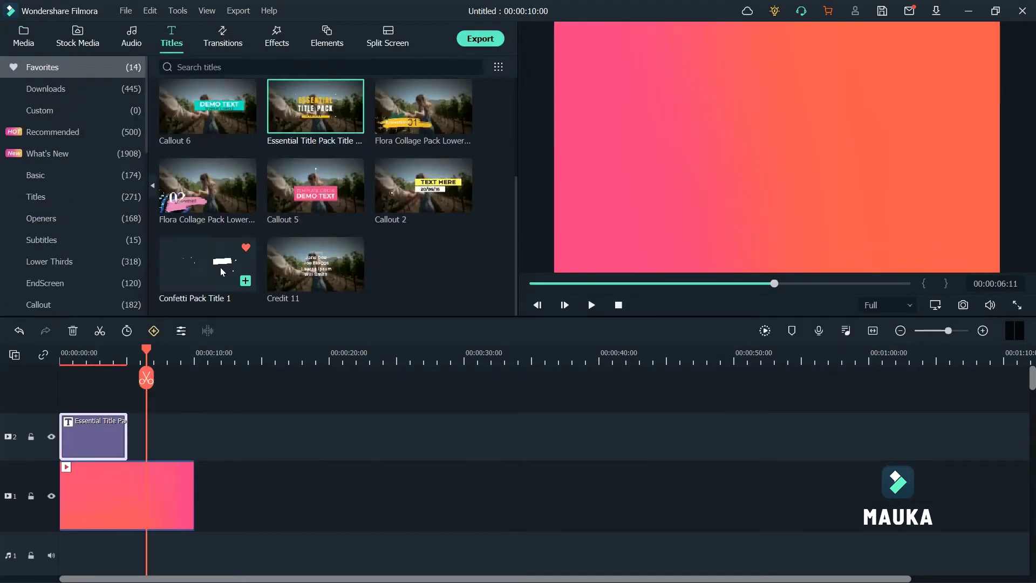
Step: Add Confetti Pack Title 1 directly after the first title on video track 2 and open it for advanced text editing
left_click_drag(221, 283, 135, 433)
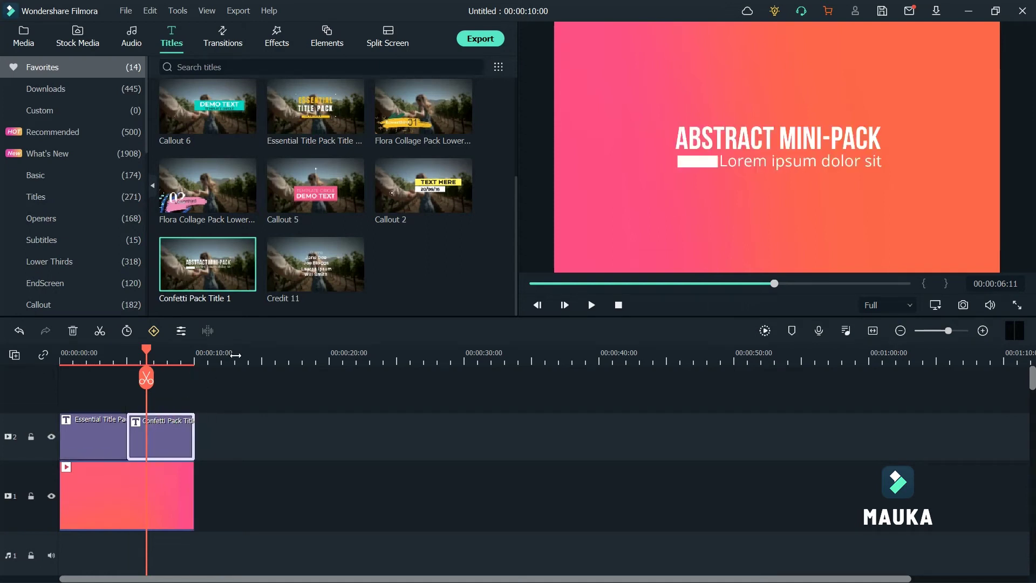
double_click(169, 434)
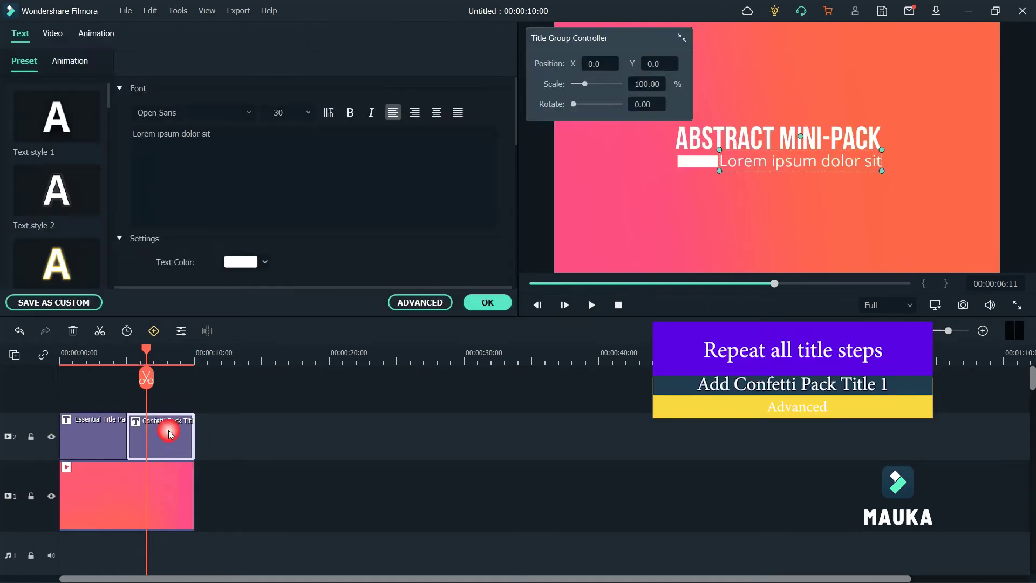
left_click(405, 308)
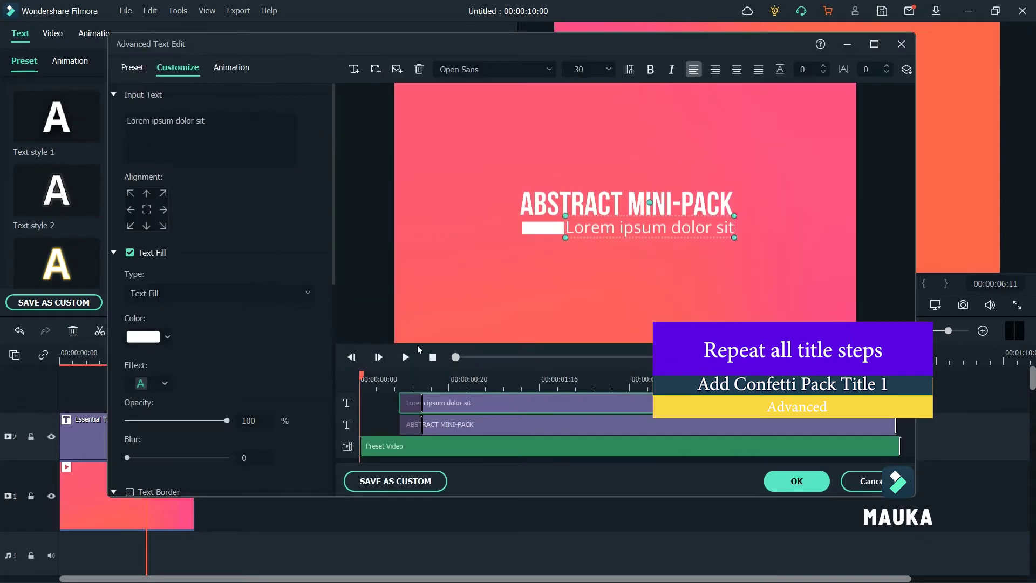
Step: Move the preset video and both text lines together toward the left half of the frame
left_click(456, 446)
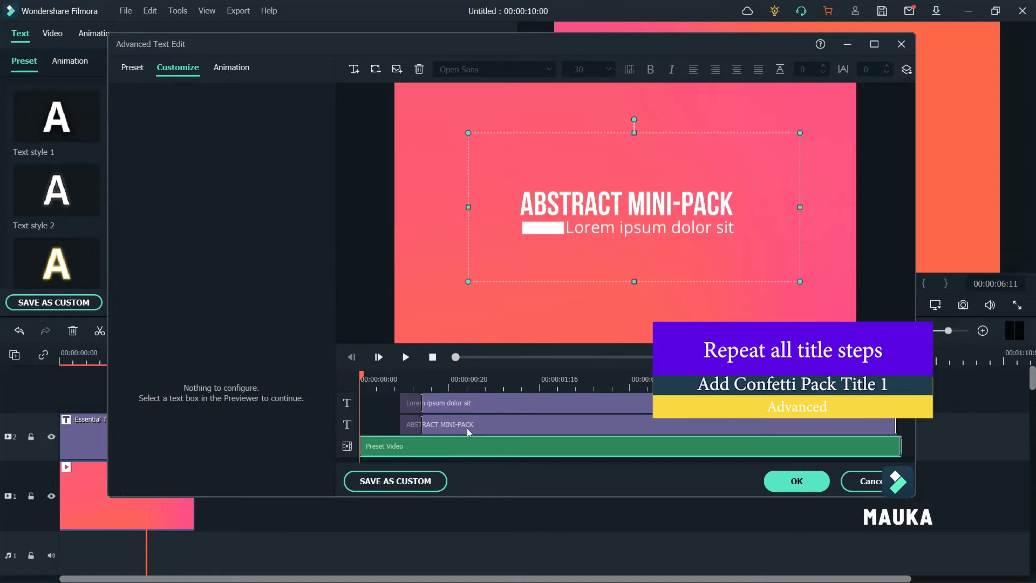
left_click(484, 403)
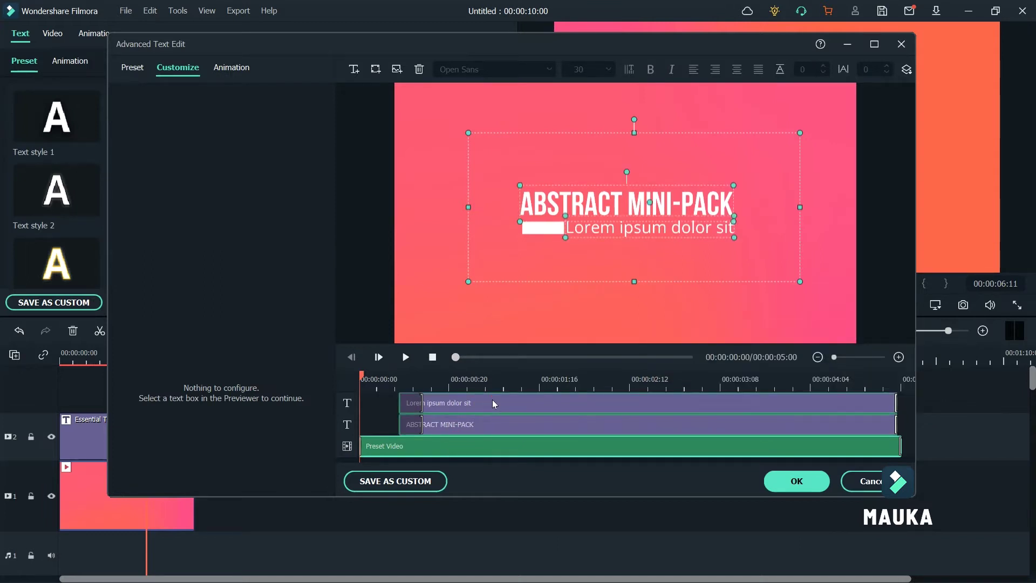
left_click_drag(551, 208, 487, 209)
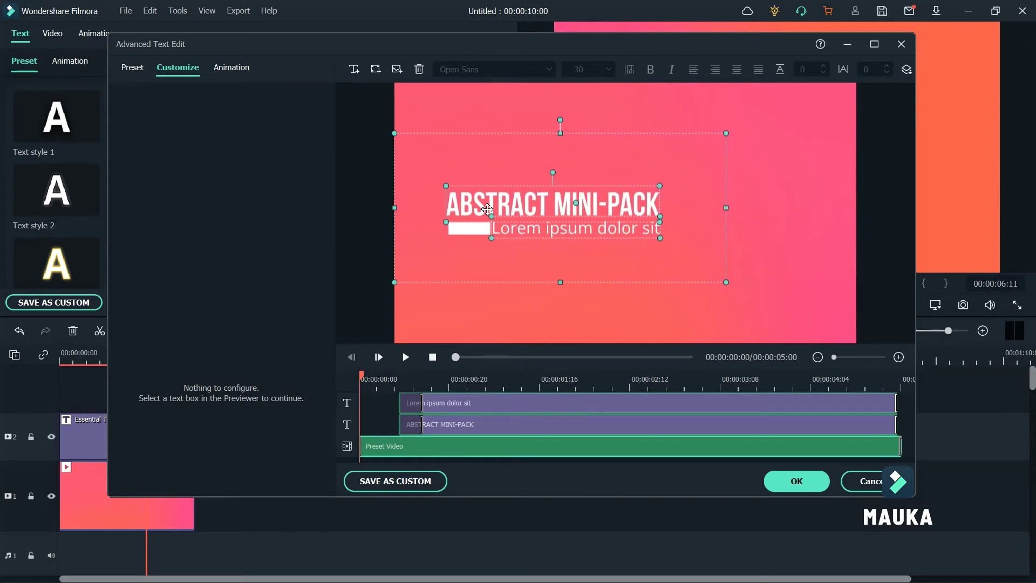
left_click(881, 201)
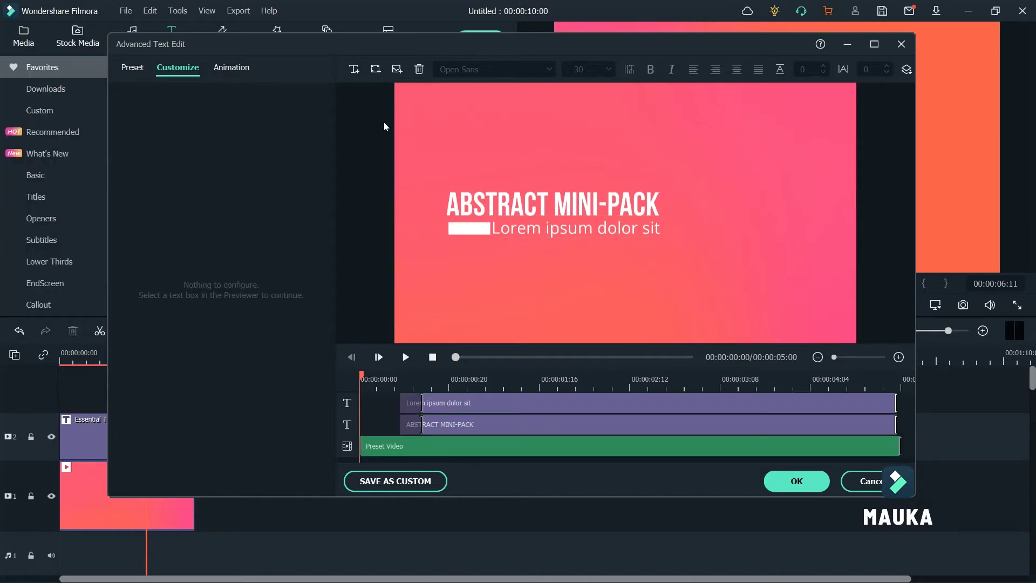
Step: Insert the phone mockup image "home deliver 2 offer" from the phone folder into the Confetti title composition
left_click(398, 70)
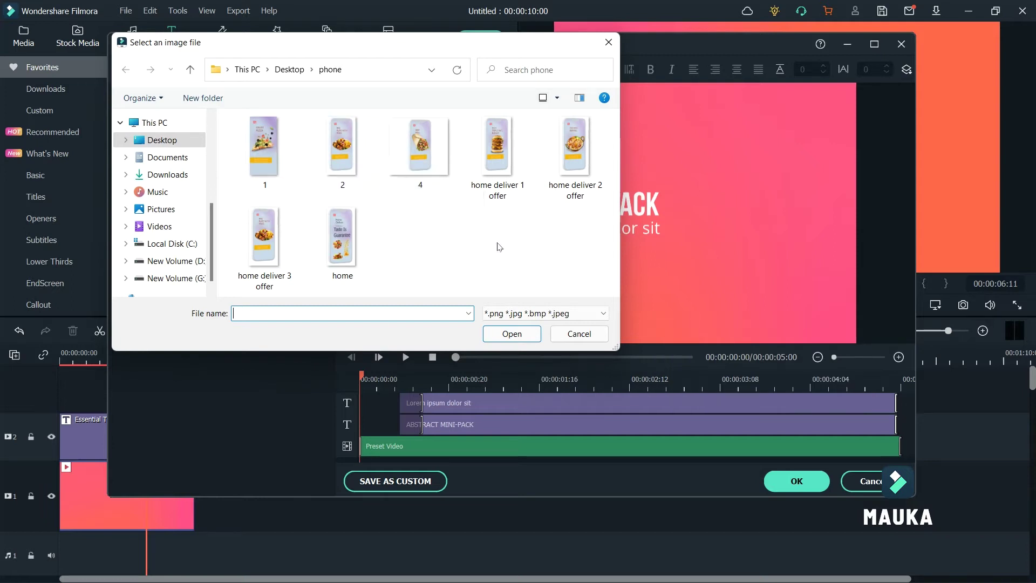
left_click(499, 158)
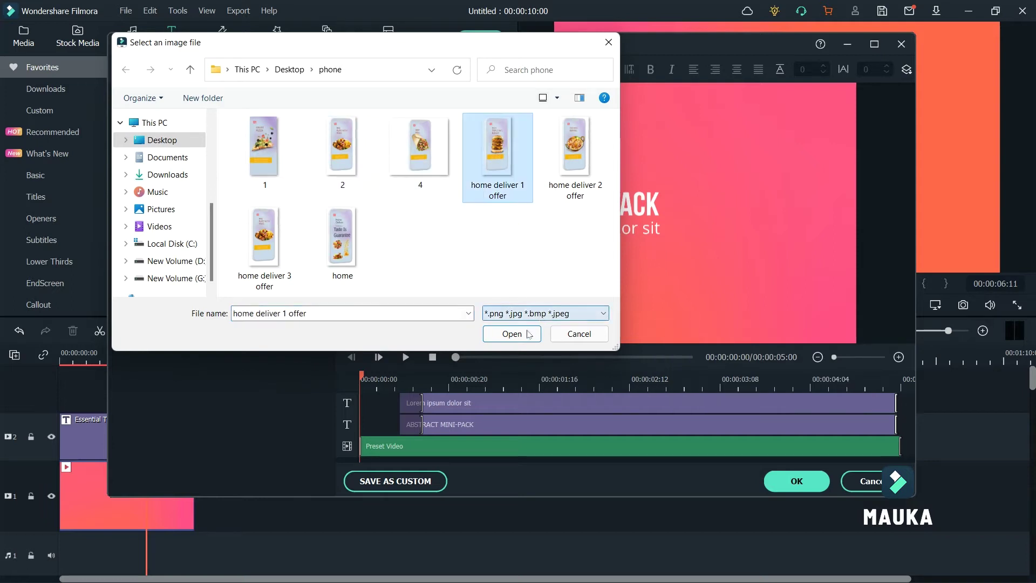
left_click(563, 193)
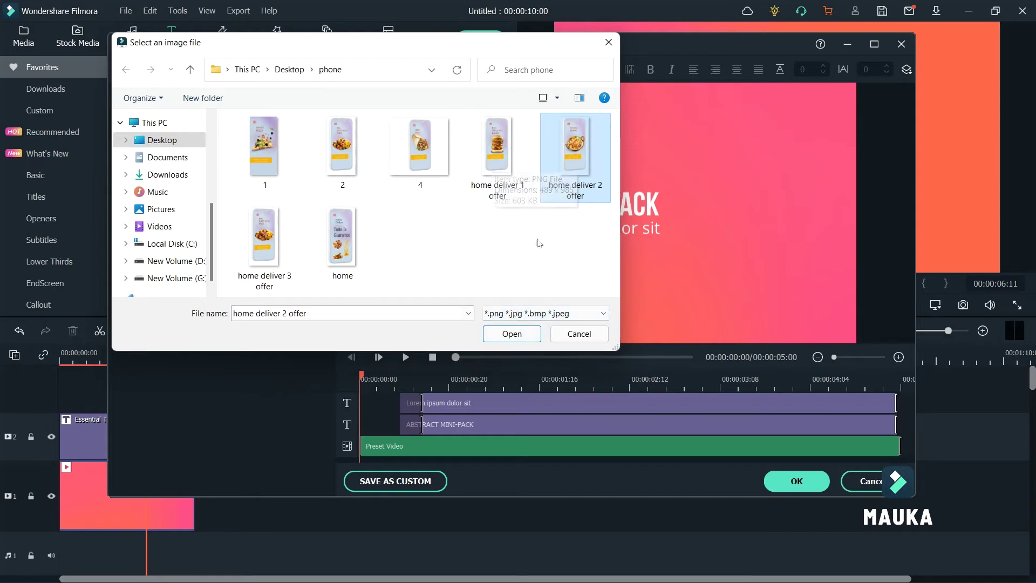
left_click(511, 331)
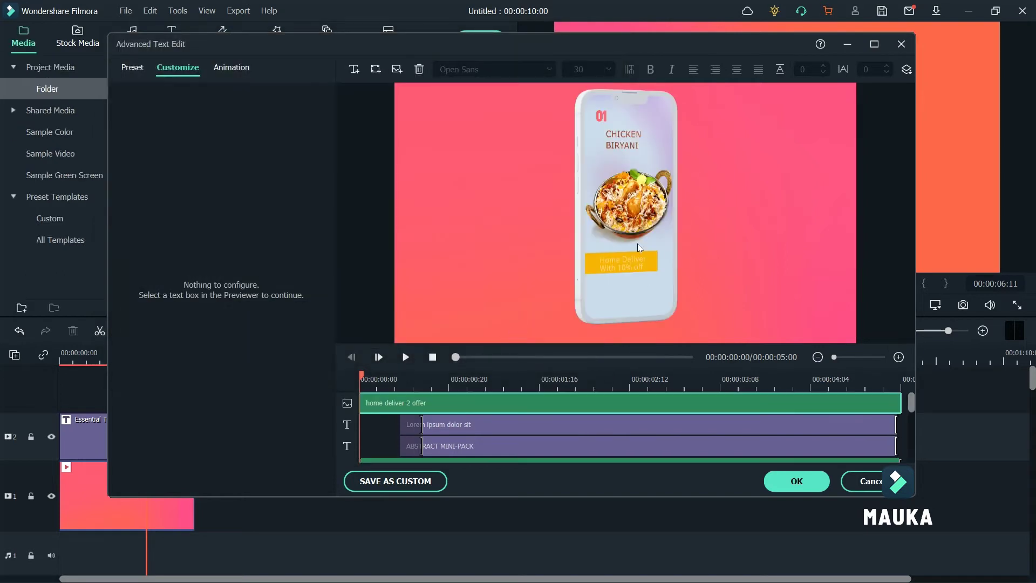
Step: Apply the To the Left 1 animation to the chicken biryani phone image
left_click(632, 243)
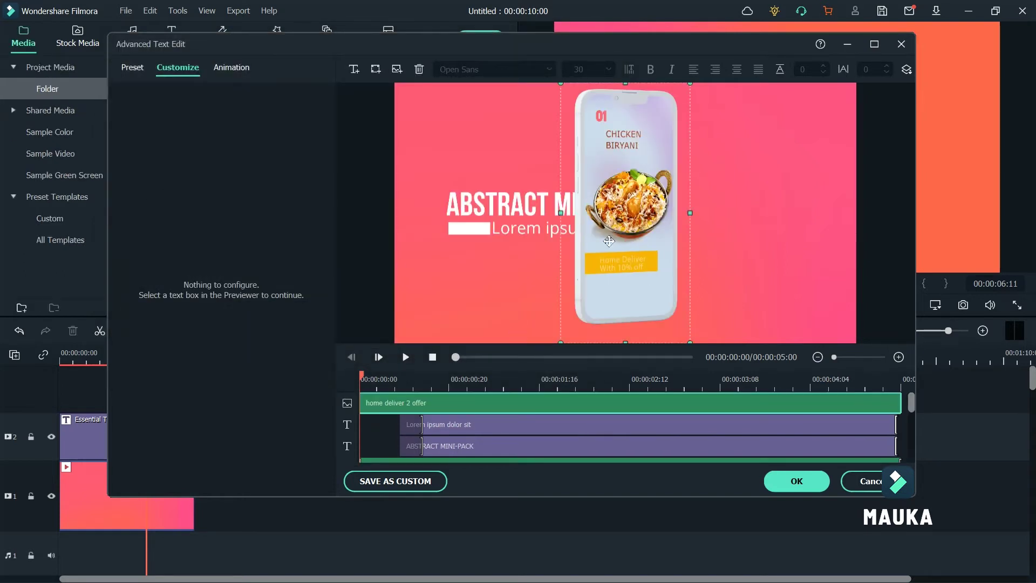
left_click(244, 69)
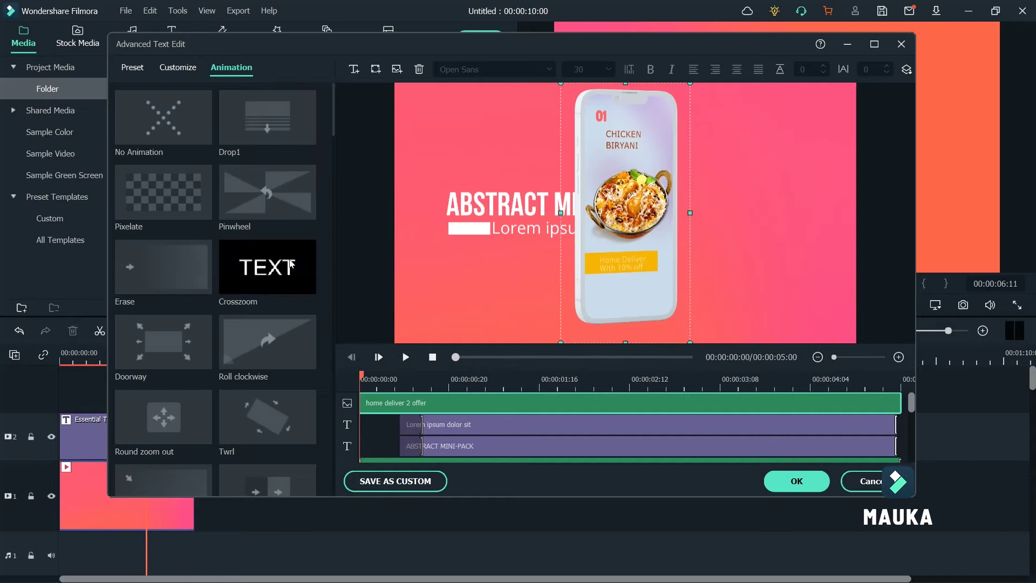
scroll(279, 288, "down", 3)
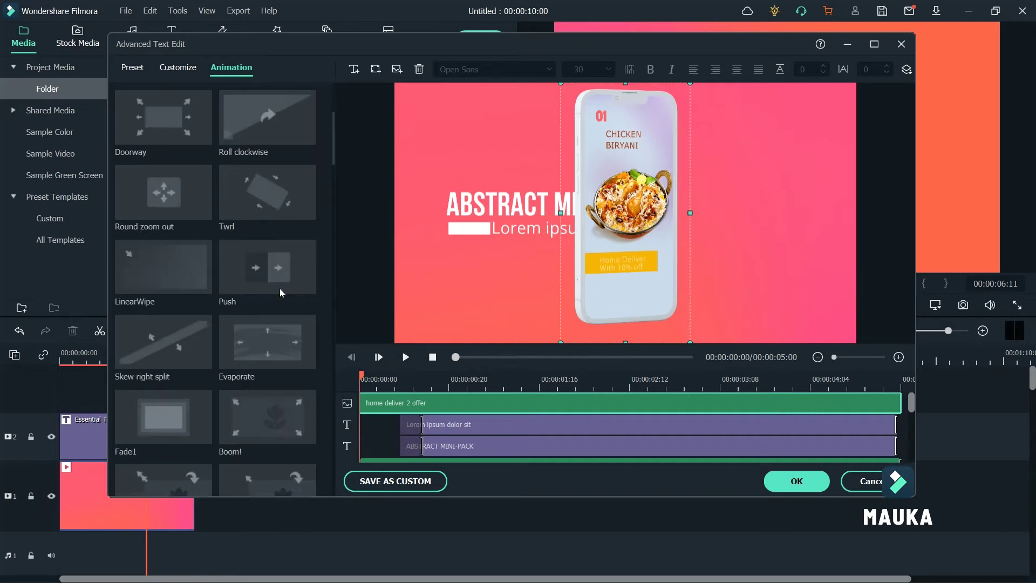
scroll(280, 292, "down", 10)
scroll(279, 288, "down", 7)
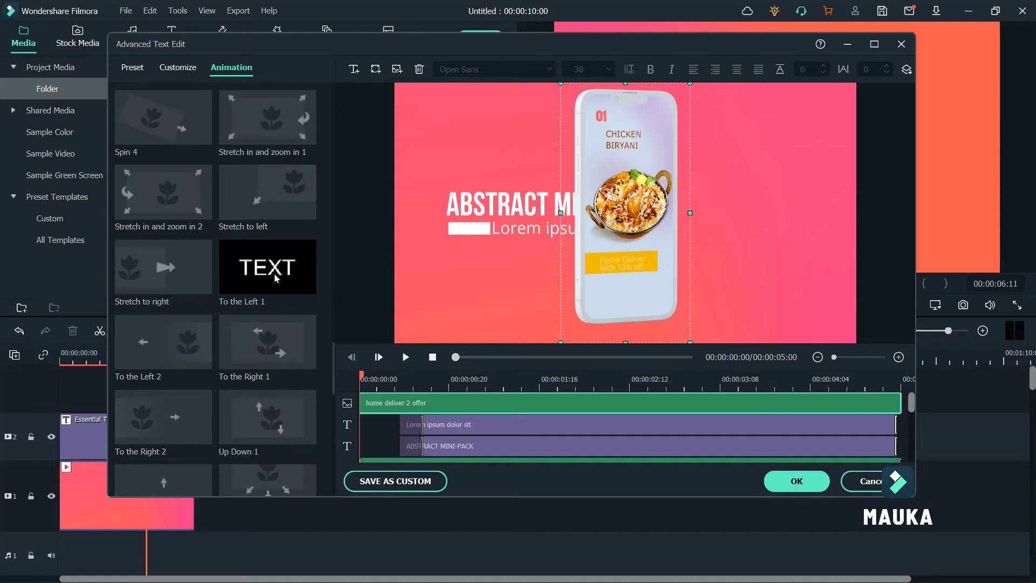
left_click(275, 278)
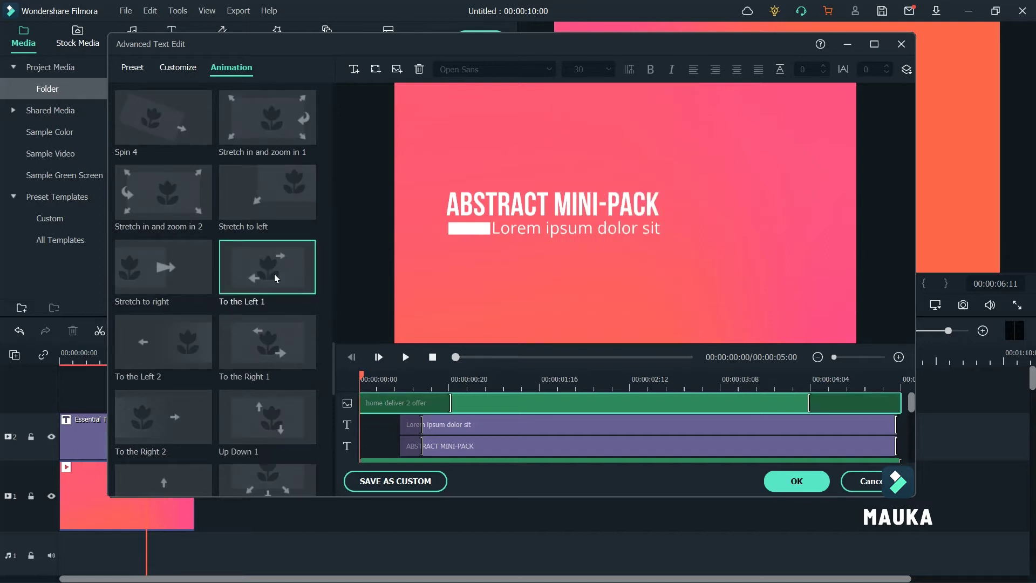
Step: Move both text lines and the preset video together to the right half of the frame
left_click(519, 427)
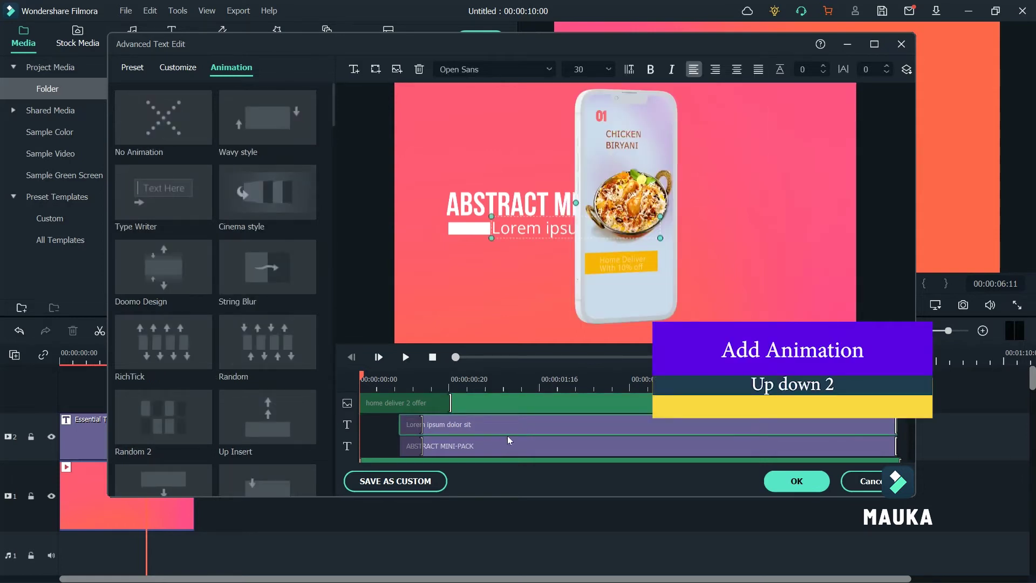
scroll(507, 437, "down", 1)
left_click(502, 415)
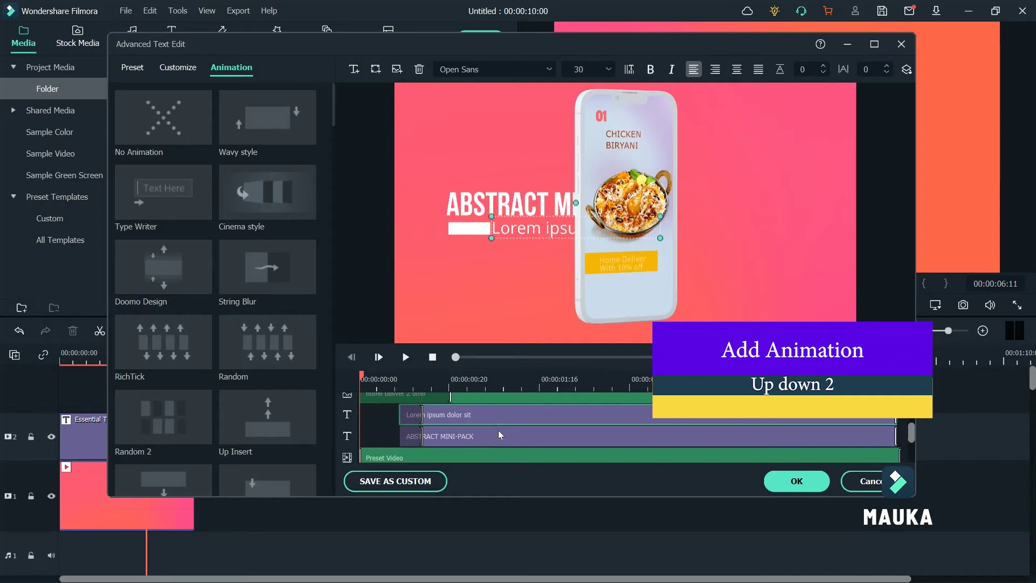
left_click(486, 436)
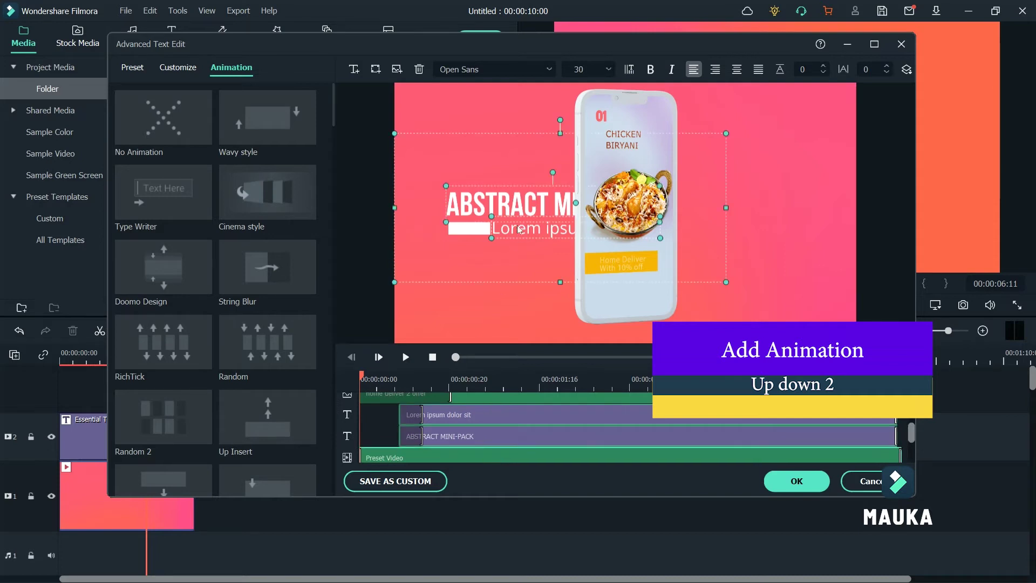
left_click_drag(518, 212, 706, 210)
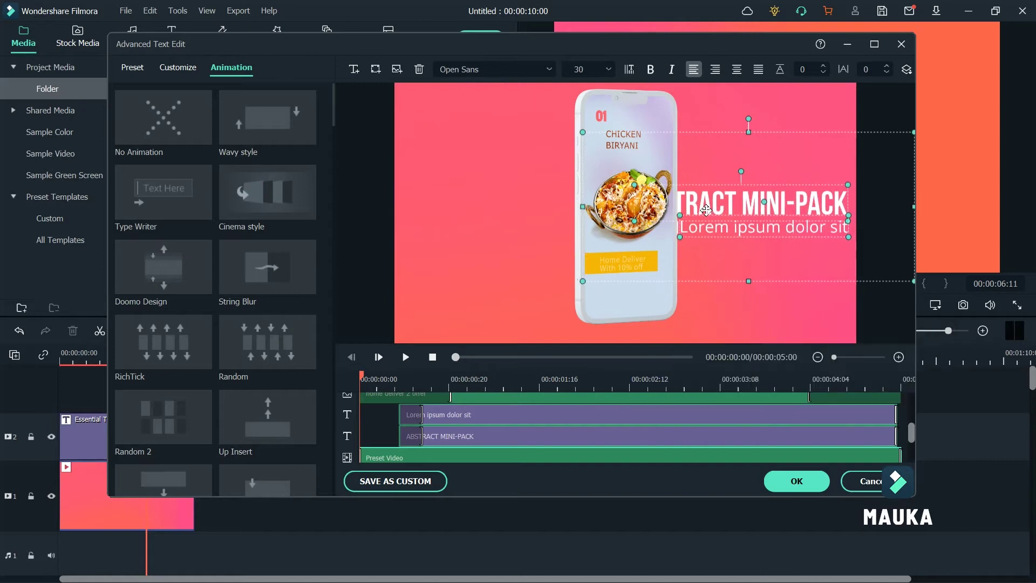
Step: Move the phone image to the left half of the frame, shrink it slightly and center it vertically
left_click(617, 103)
left_click_drag(618, 104, 497, 105)
left_click_drag(568, 84, 548, 105)
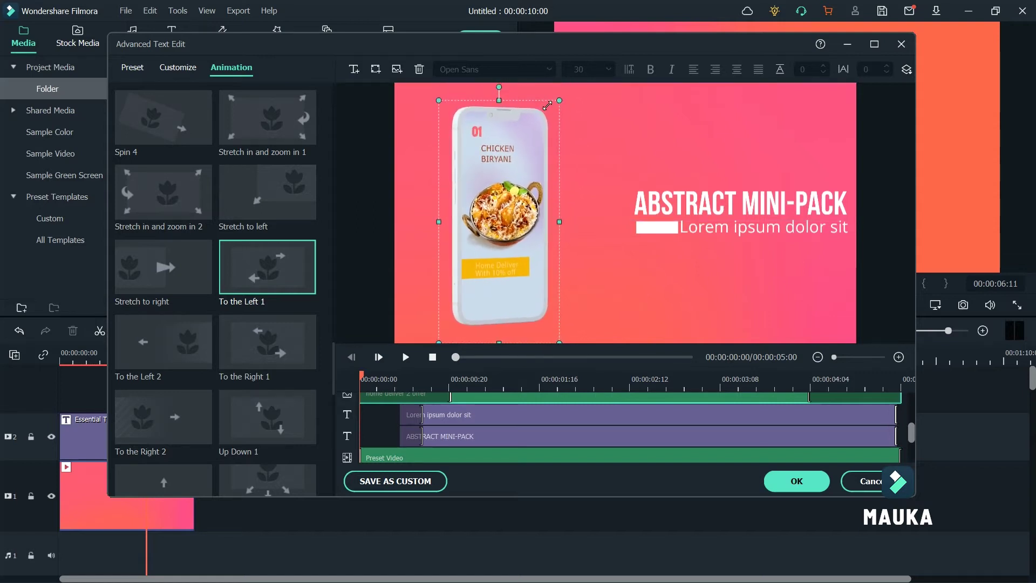
left_click_drag(523, 199, 510, 228)
Step: Move both text lines together with the preset video a little to the left, closer to the phone image
left_click(574, 416)
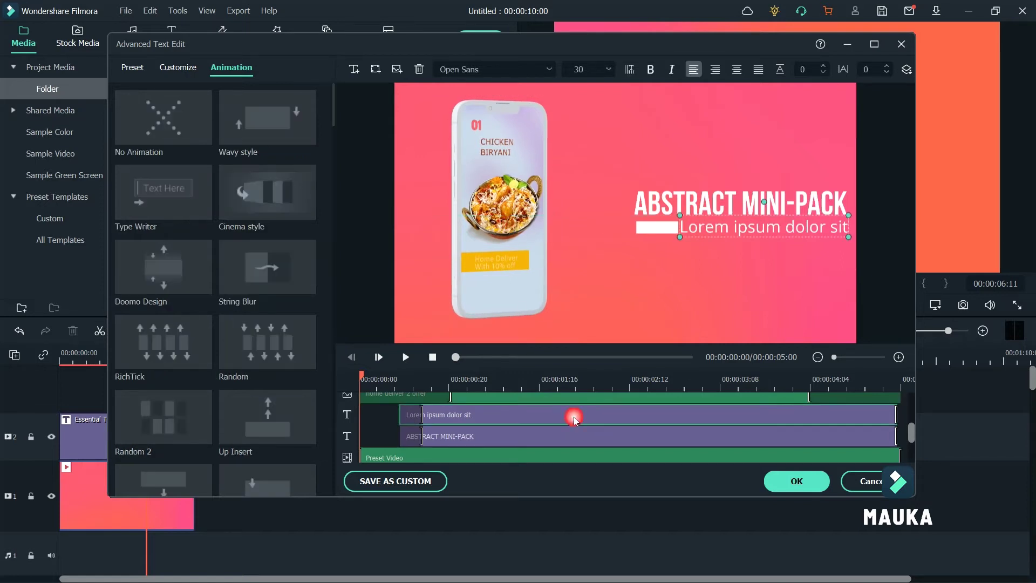
left_click(551, 436, "ctrl")
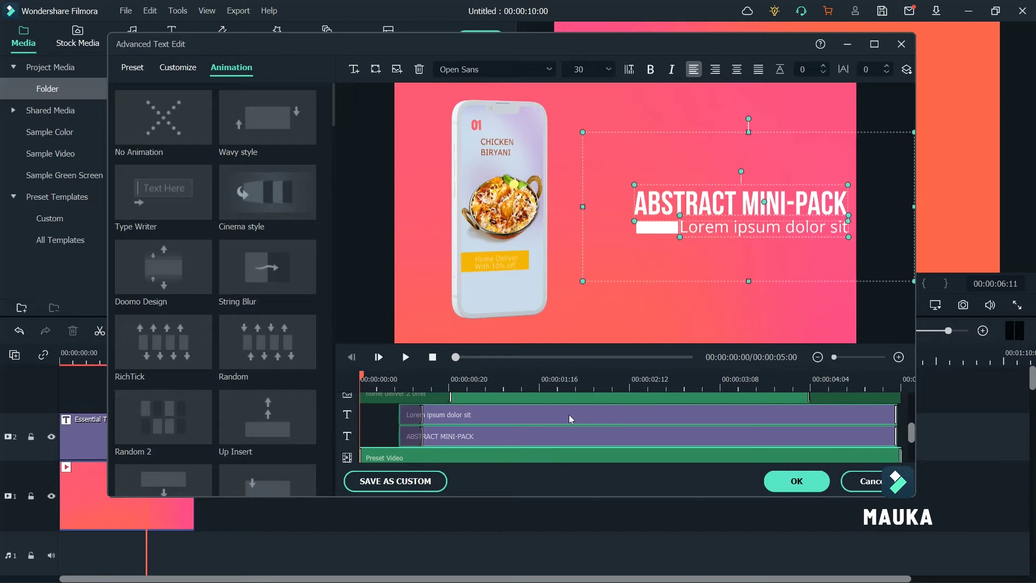
left_click_drag(809, 206, 757, 208)
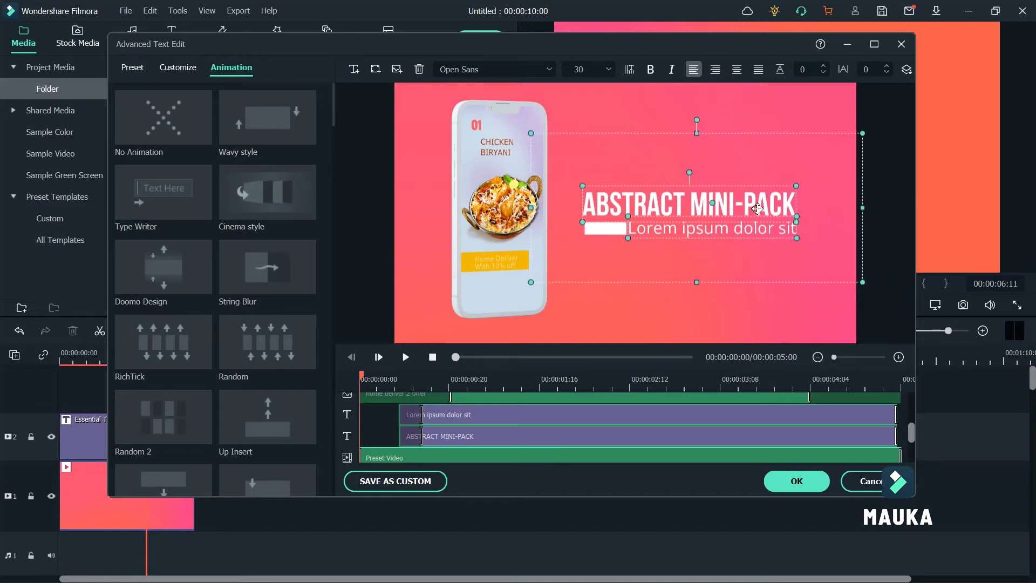
left_click(890, 142)
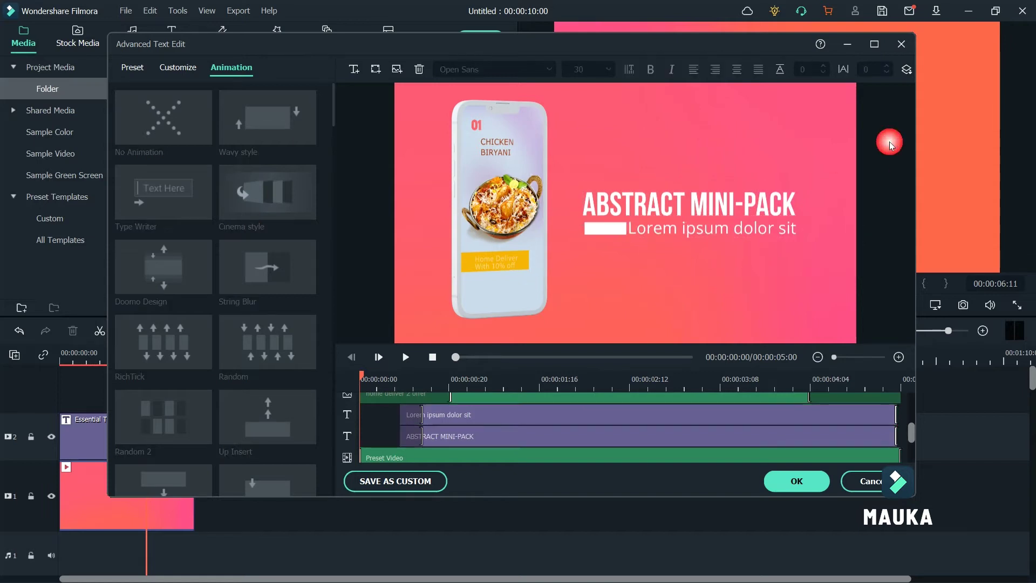
Step: Replace the headline "ABSTRACT MINI-PACK" with "CHICKEN BIRYANI"
left_click(664, 206)
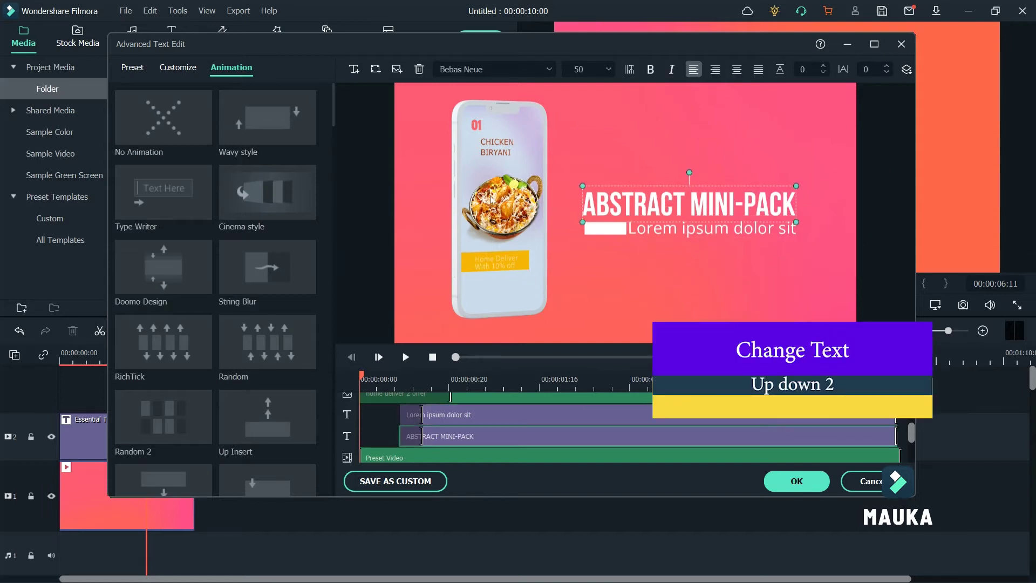
left_click(177, 71)
triple_click(218, 124)
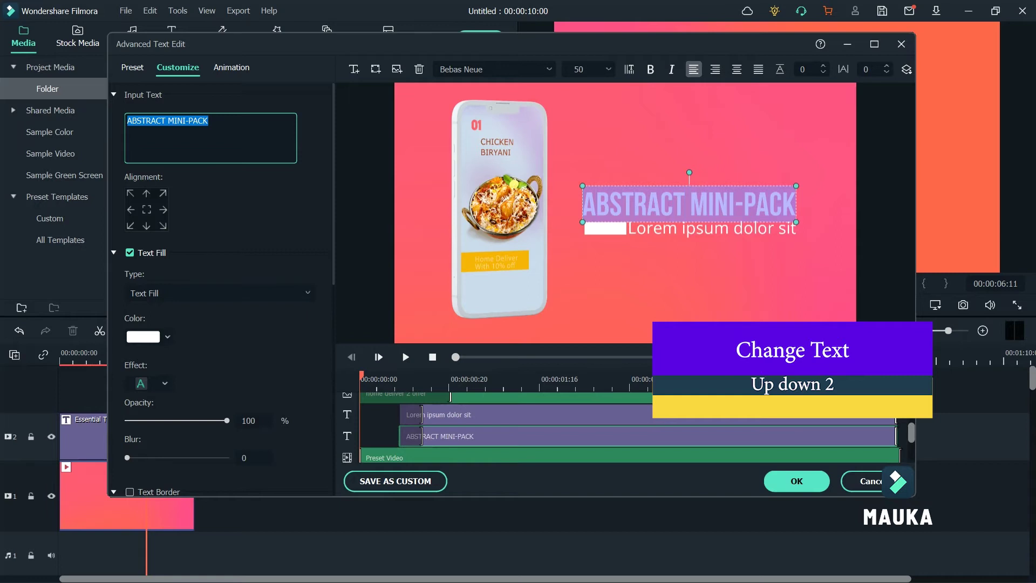
type("CHICKEN BIRY")
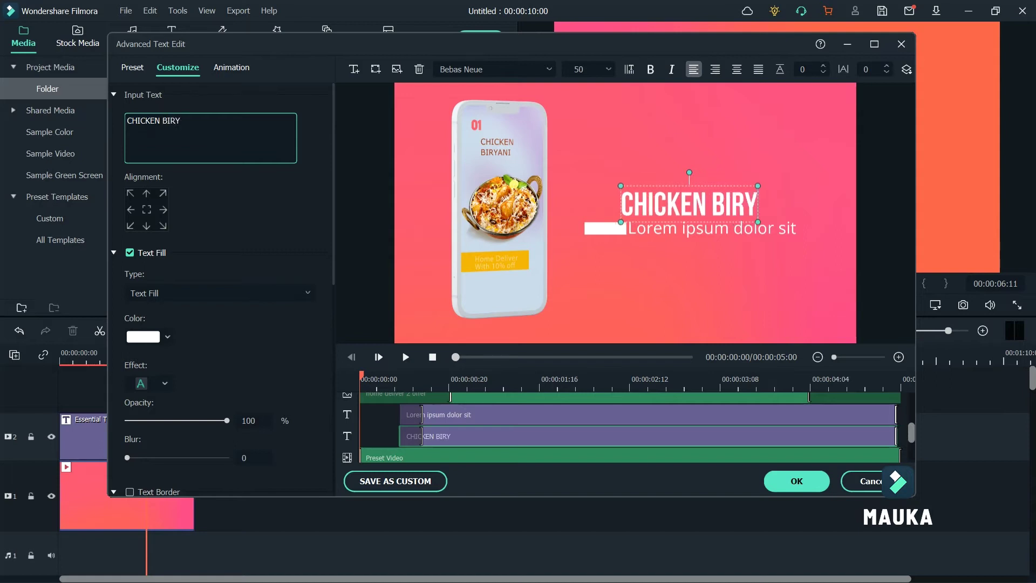
type("ANI")
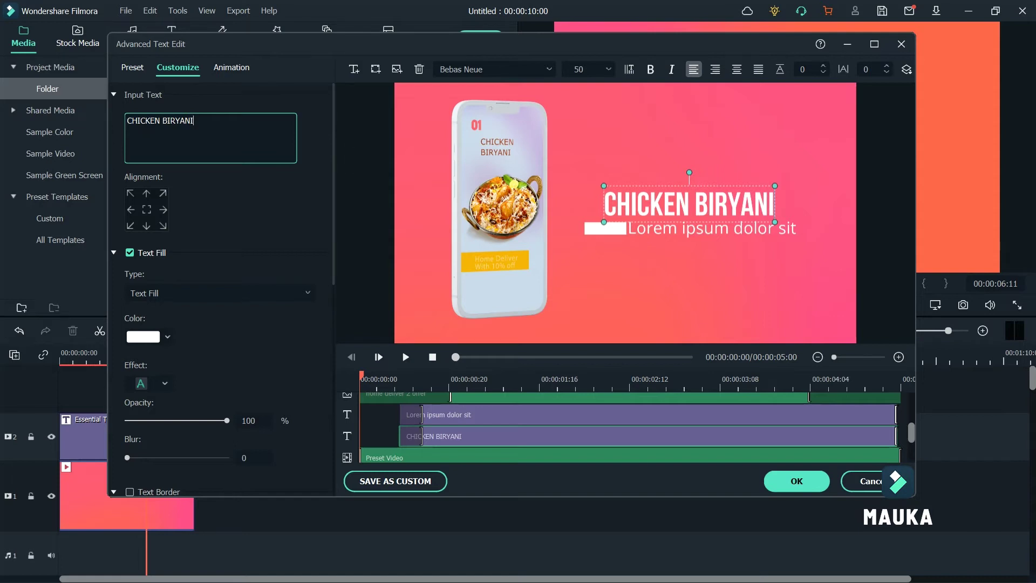
Step: Replace the subtitle placeholder "Lorem ipsum dolor sit" with "PAKISTANI AND INDIAN TASTE"
left_click(723, 233)
triple_click(214, 121)
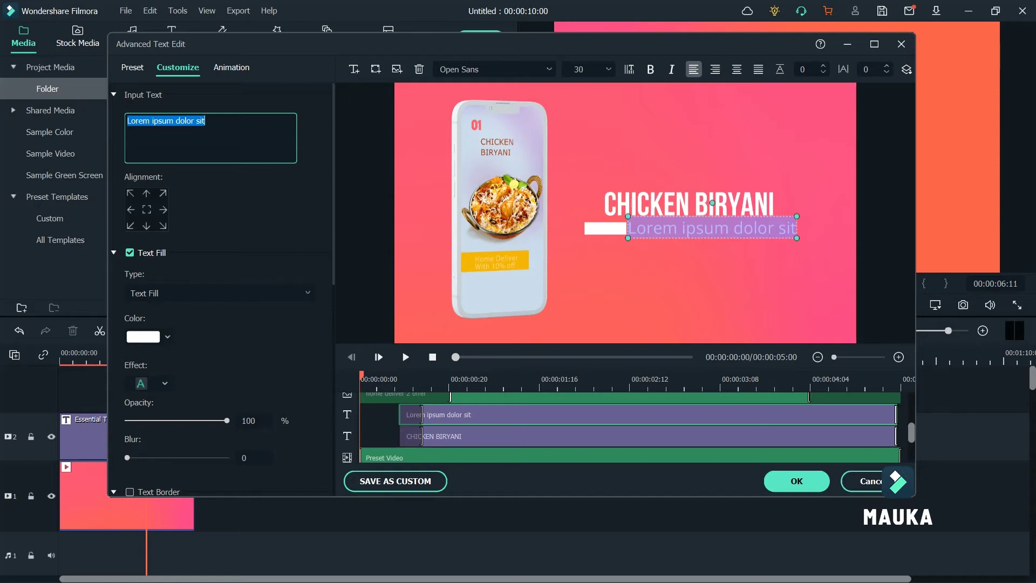
type("p")
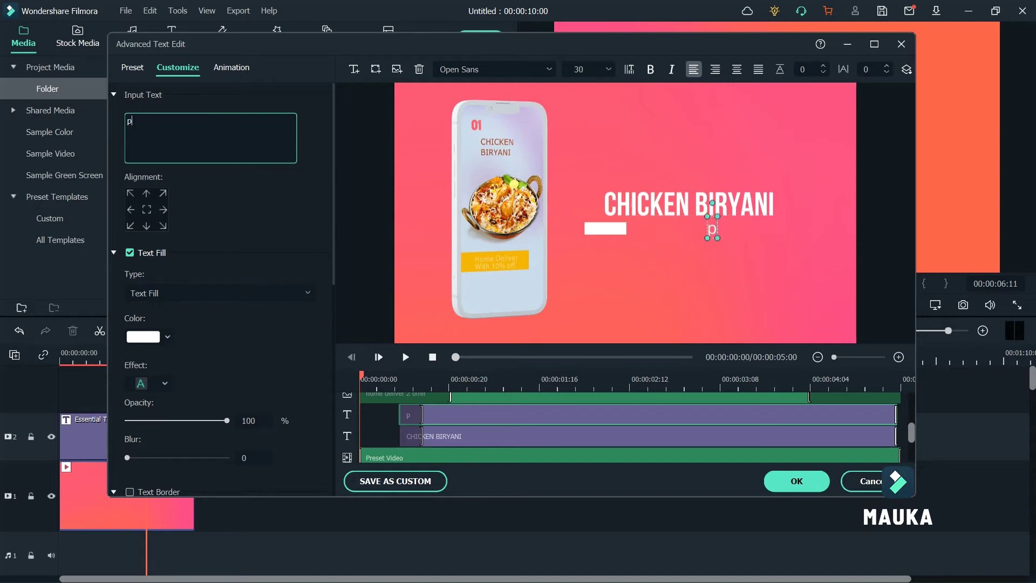
type("A")
key("BackSpace")
key("BackSpace")
type("PAKISTANI")
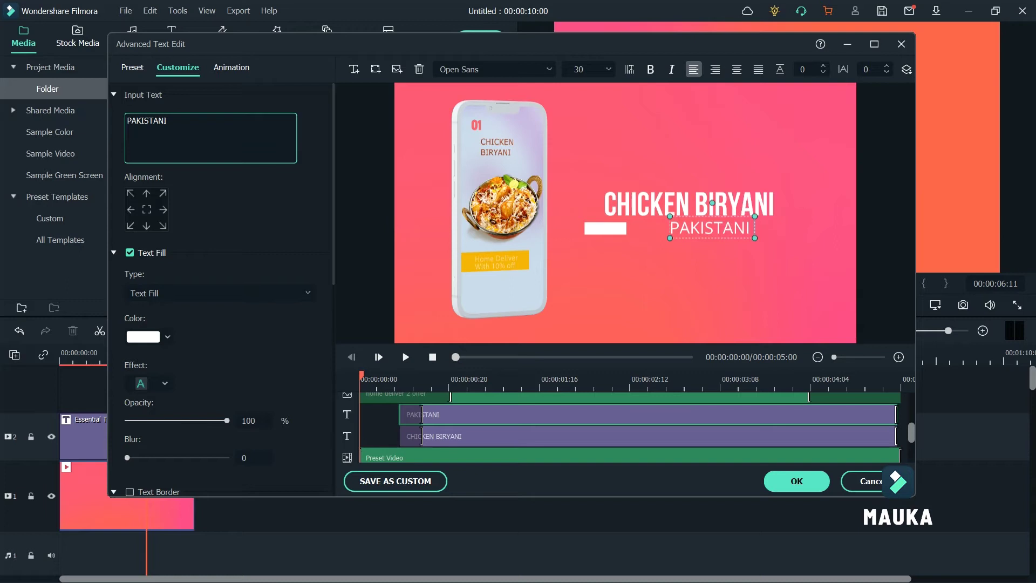
type(" AND I")
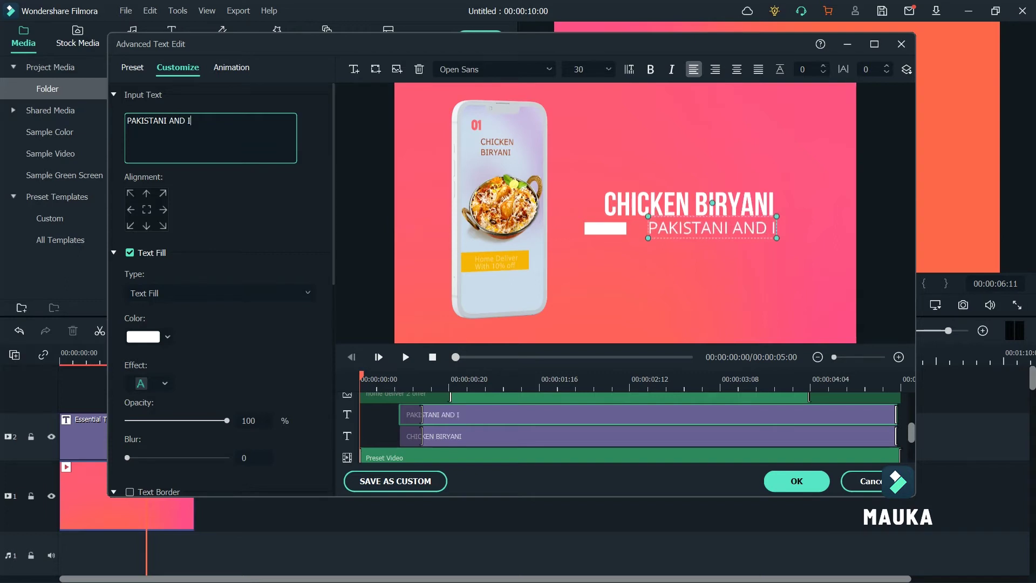
type("NDI")
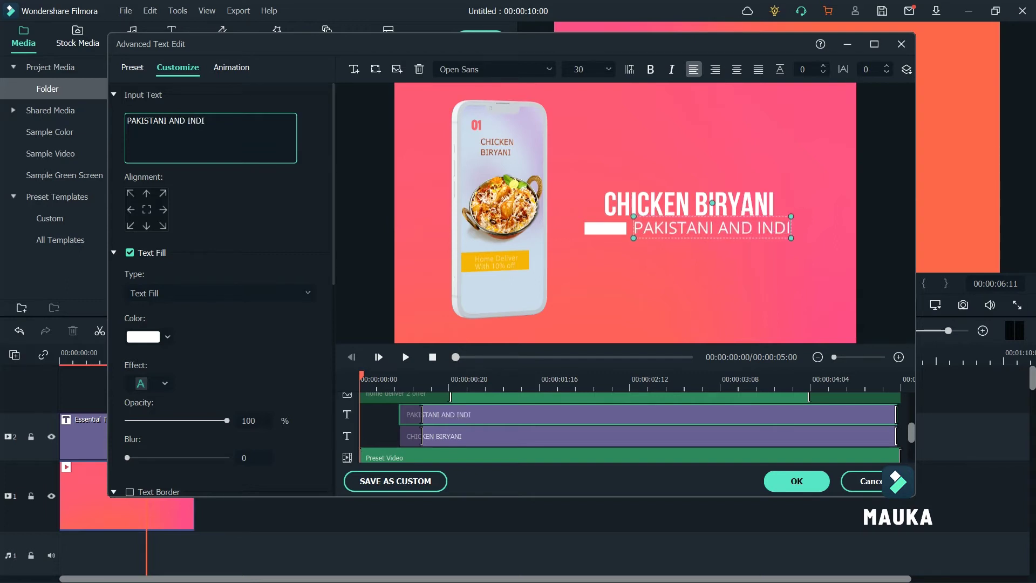
type("AN")
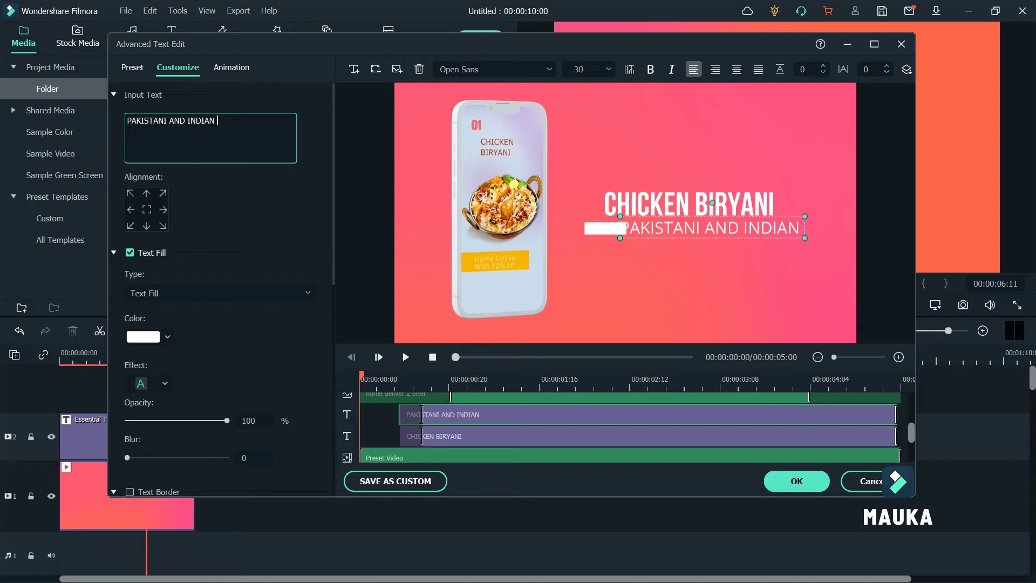
type("T")
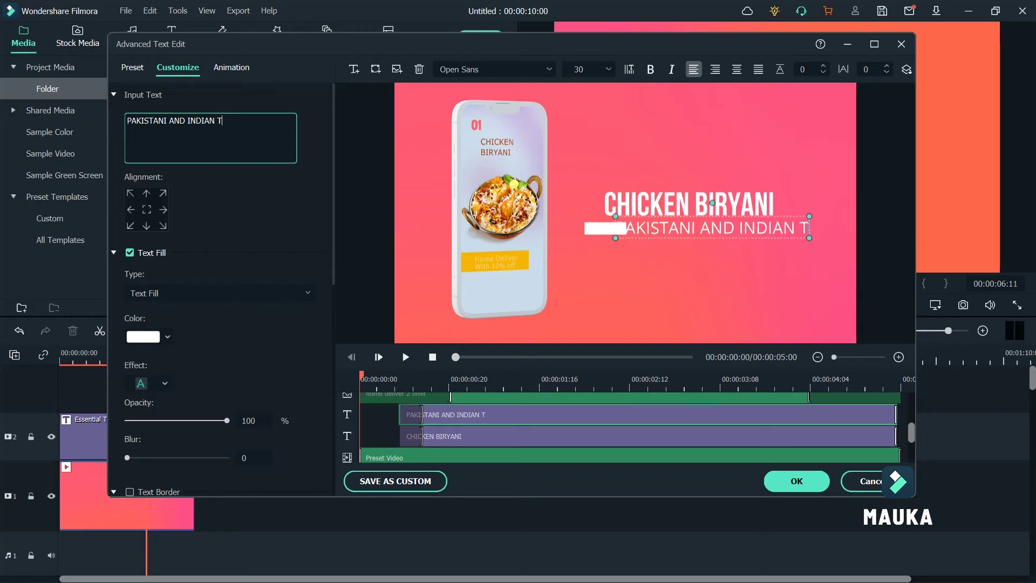
type("ASTE")
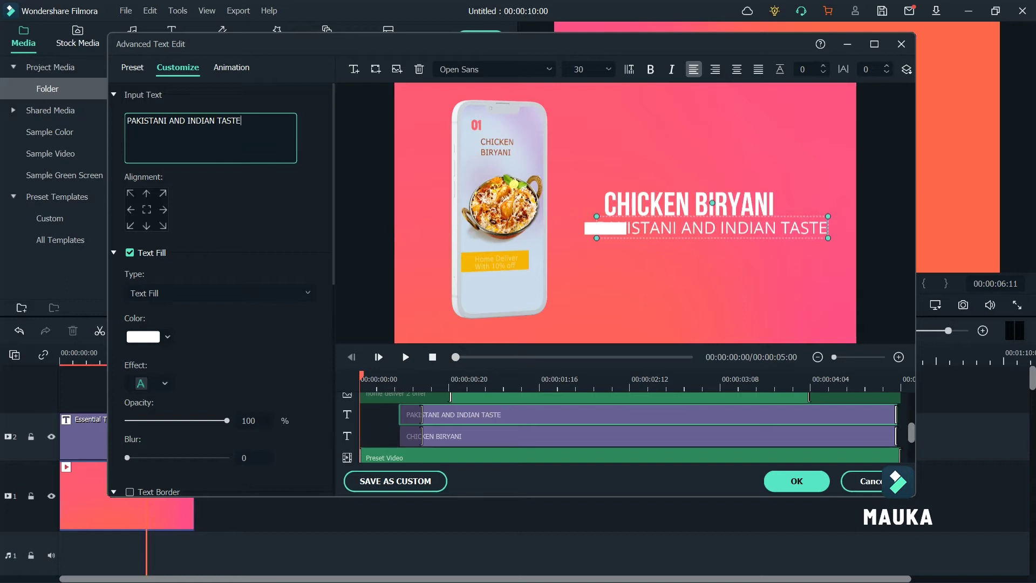
Step: Move the subtitle right, clear of the white bar, and shorten its wording to "PAKISTANI & INDIAN TASTE"
left_click(681, 223)
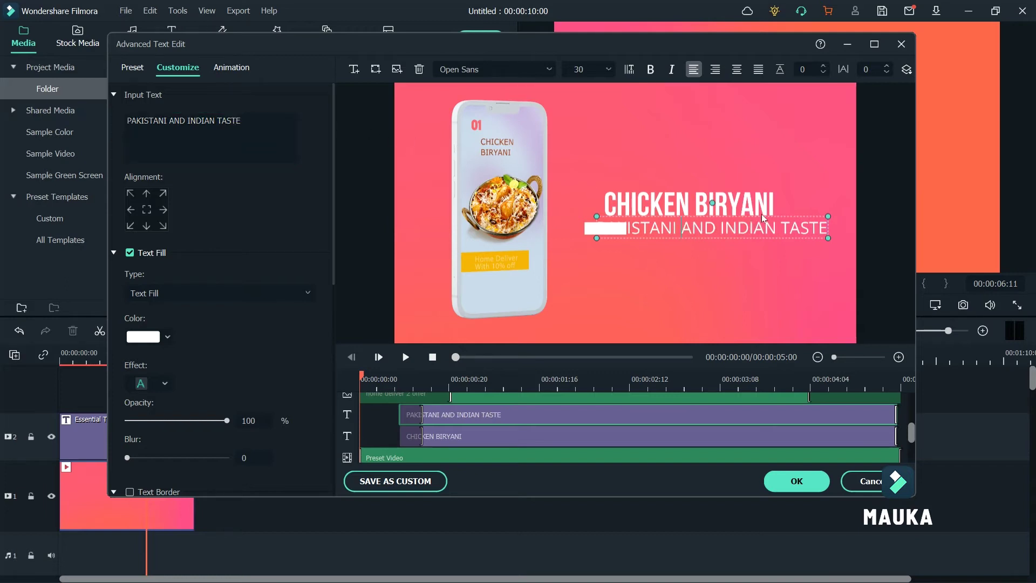
left_click_drag(767, 243, 795, 241)
double_click(797, 227)
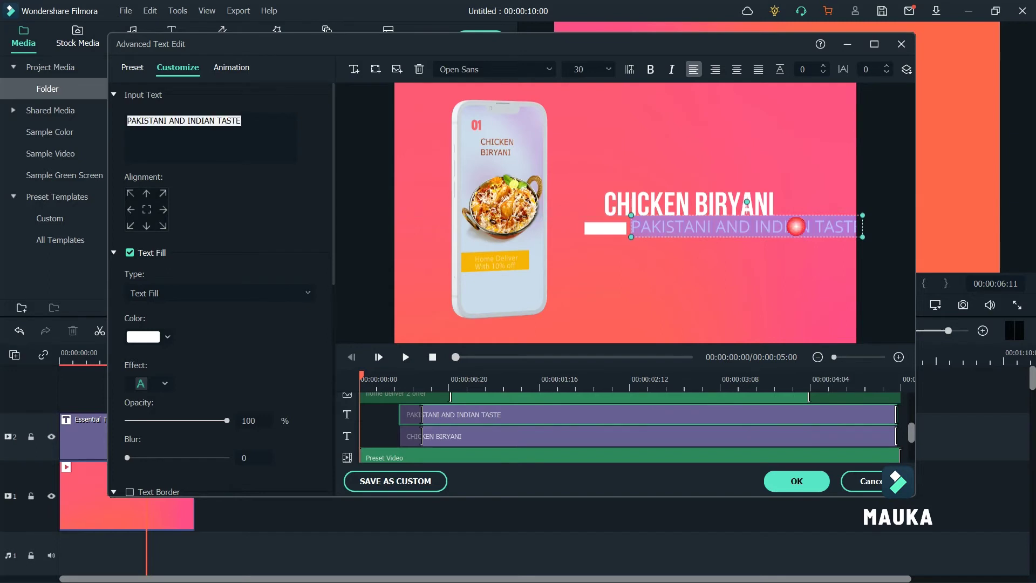
left_click(756, 227)
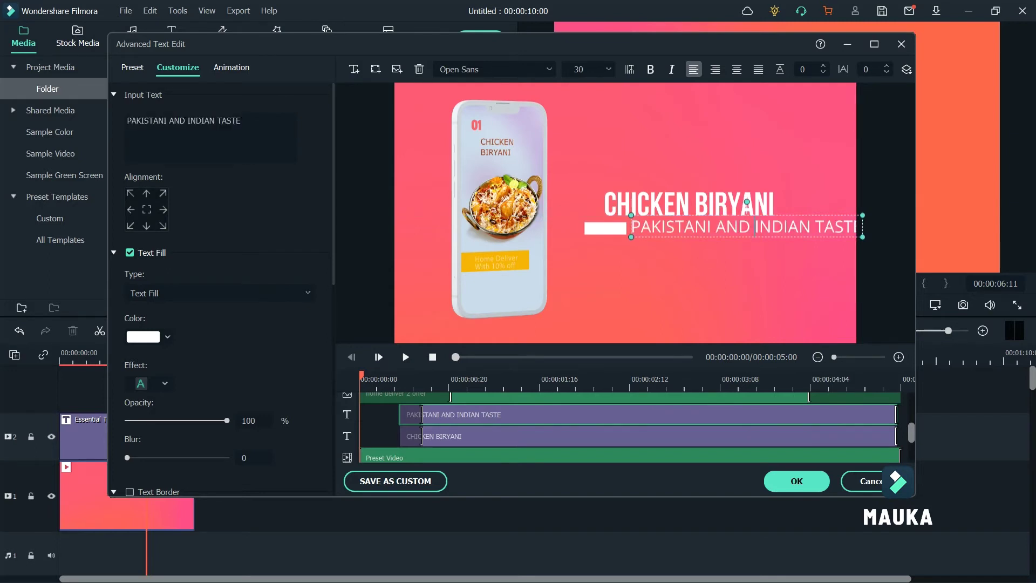
key("BackSpace")
key("BackSpace")
key("BackSpace")
key("BackSpace")
key("BackSpace")
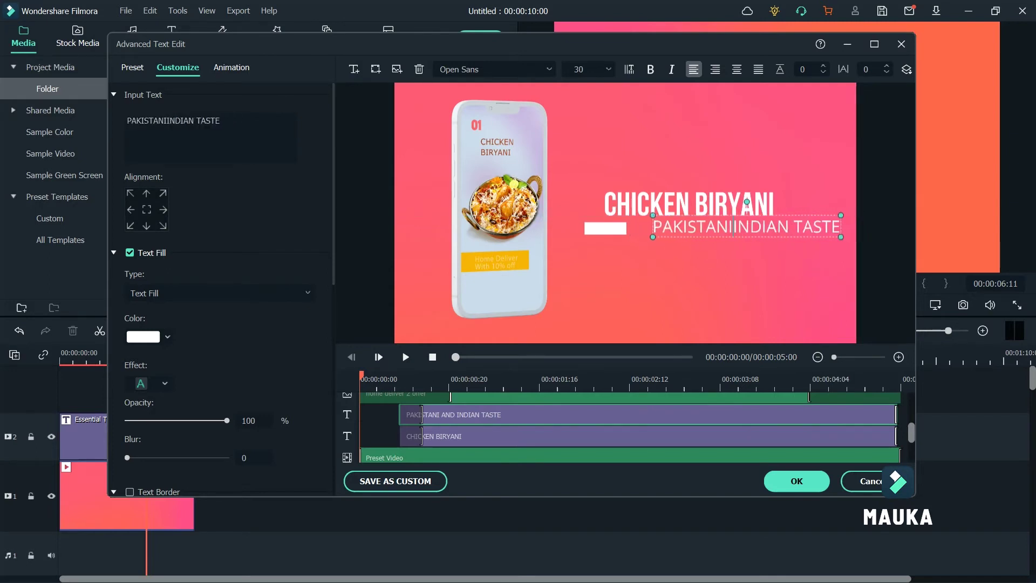
type("&")
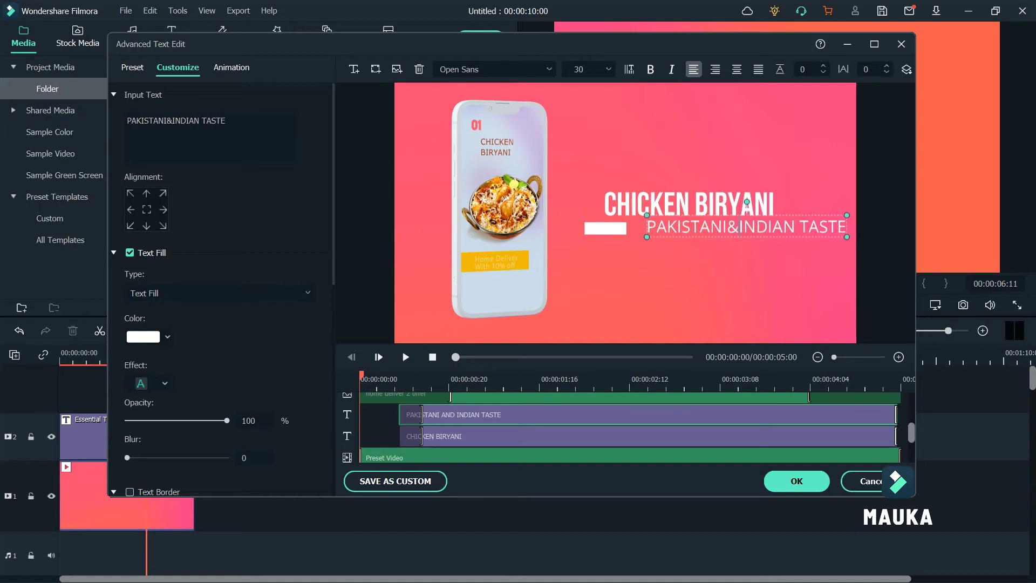
left_click(730, 233)
left_click(744, 233)
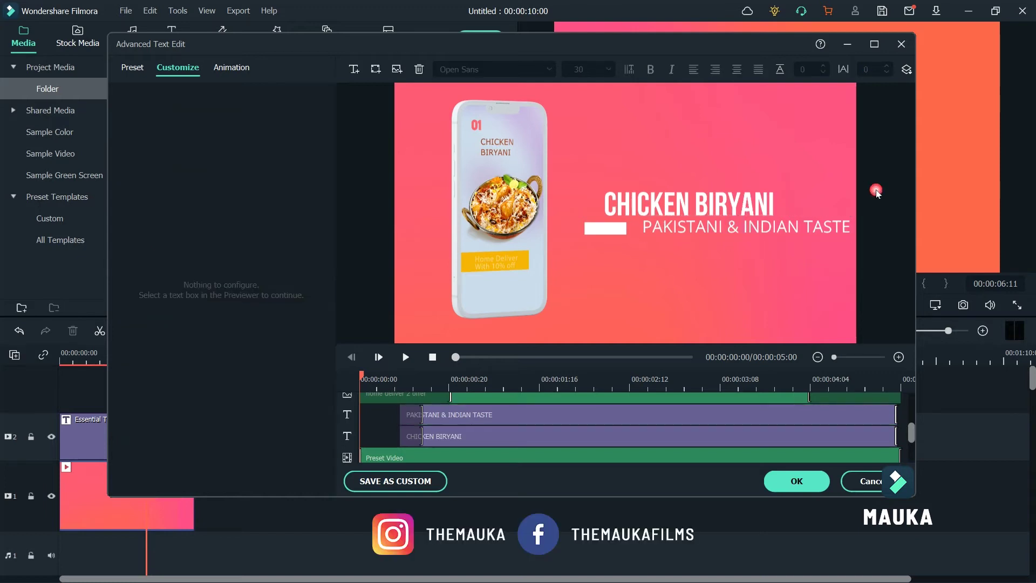
Step: Nudge the subtitle left to sit right beside the white bar, and apply the title edits after a preview playback
left_click_drag(778, 242, 767, 241)
left_click(873, 210)
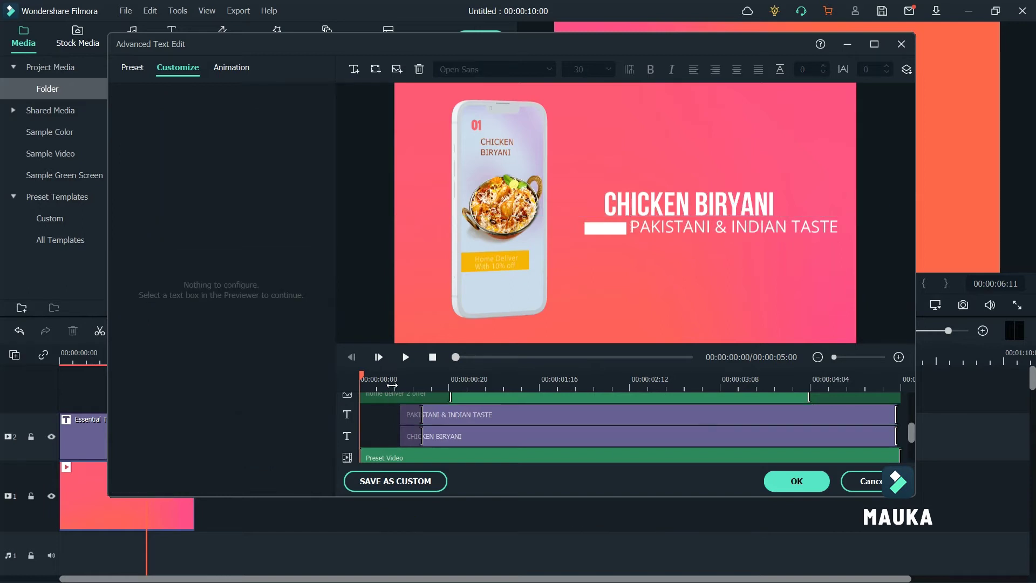
left_click(406, 356)
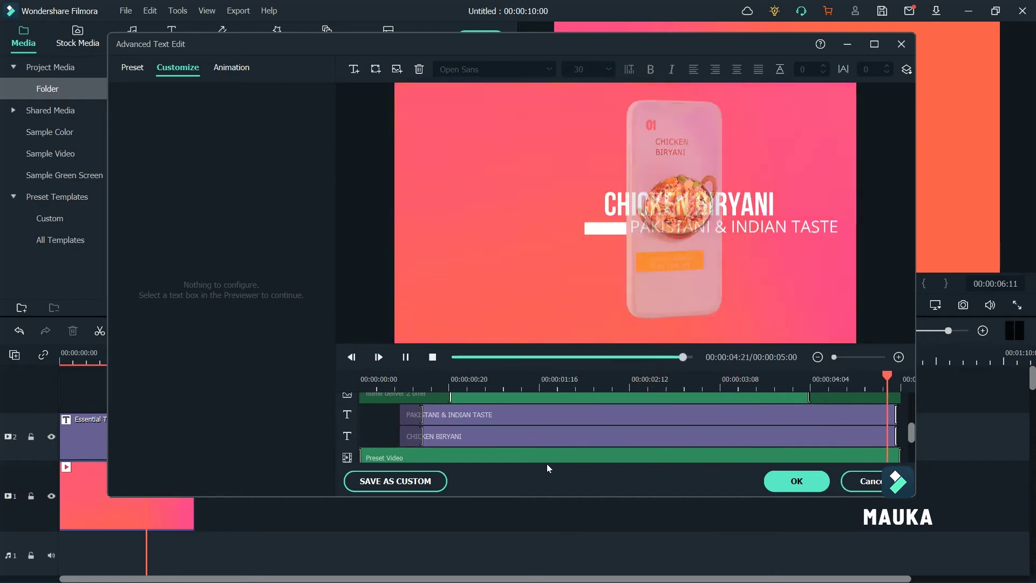
left_click(787, 481)
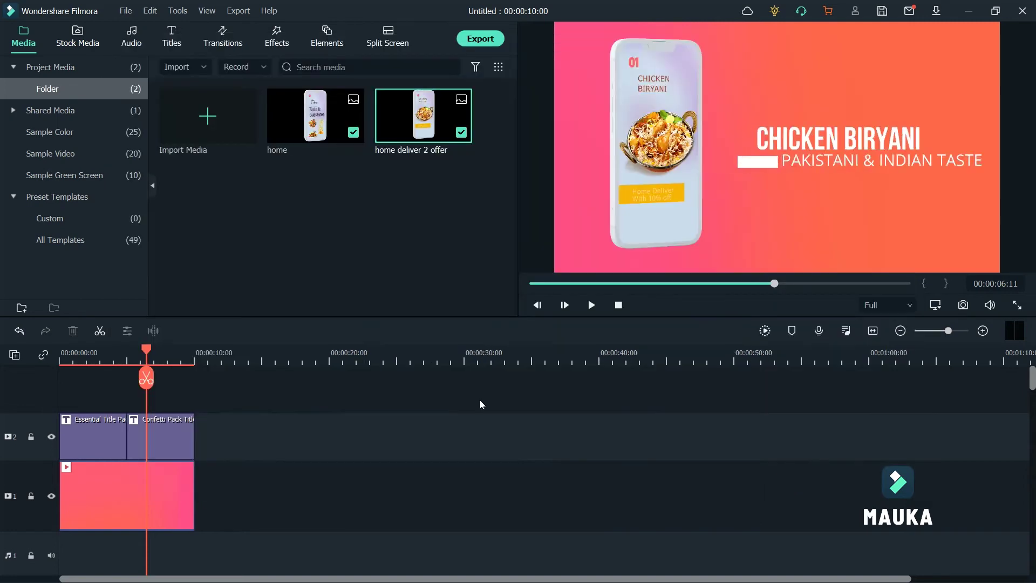
Step: Add the downloaded pink-orange gradient stock clip to video track 1, directly after the existing background clip
left_click(164, 485)
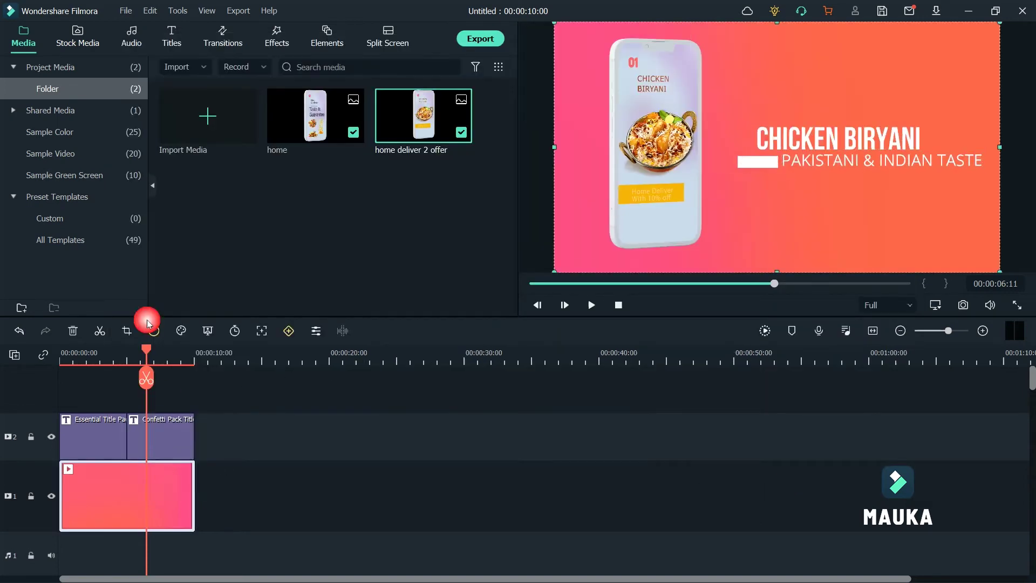
left_click(78, 37)
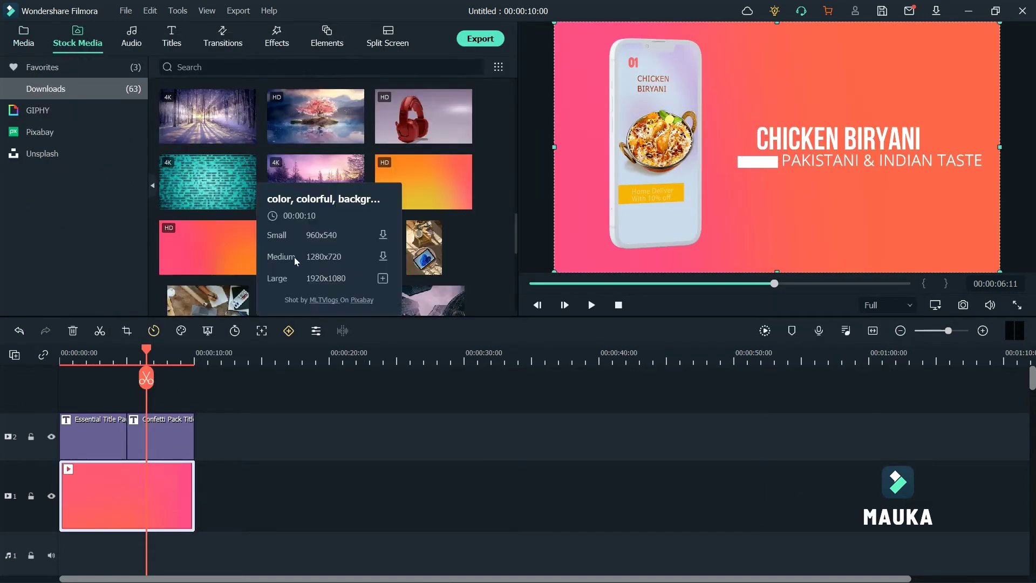
left_click_drag(204, 262, 199, 541)
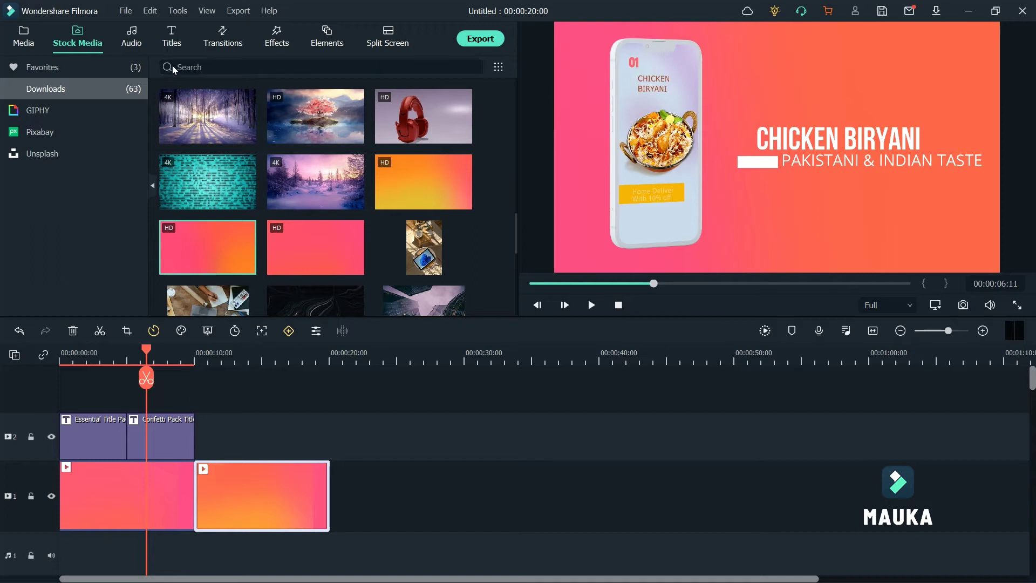
Step: Place Confetti Pack Title 1 on video track 2 at 00:00:10:00 and open it for advanced text editing
left_click(172, 37)
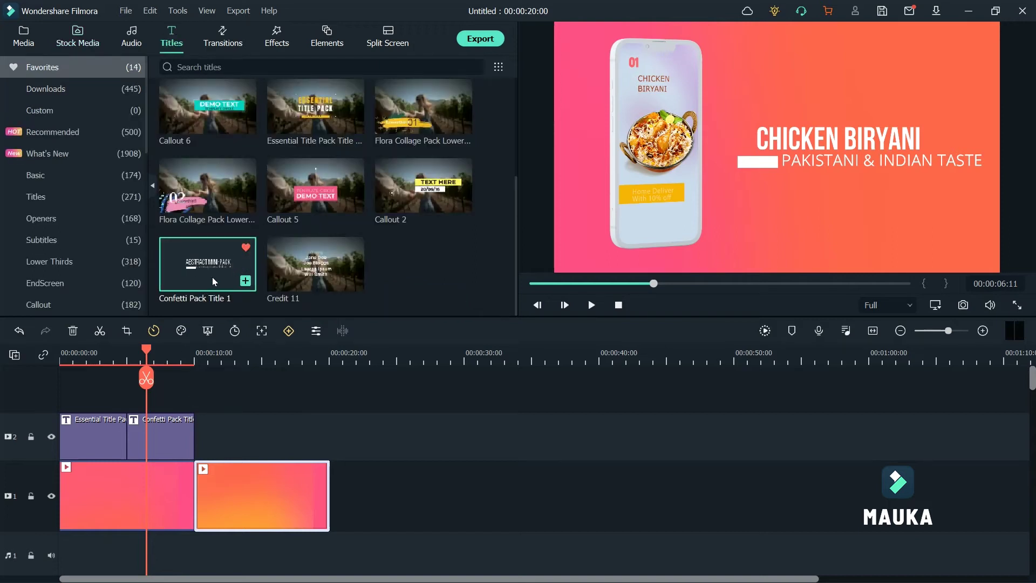
left_click_drag(212, 277, 203, 439)
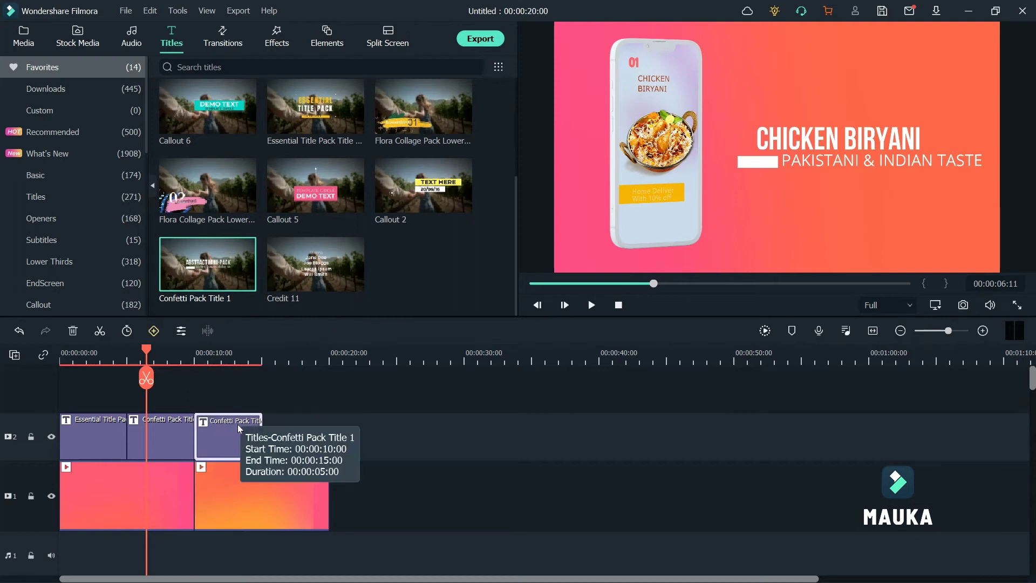
left_click(231, 427)
double_click(226, 433)
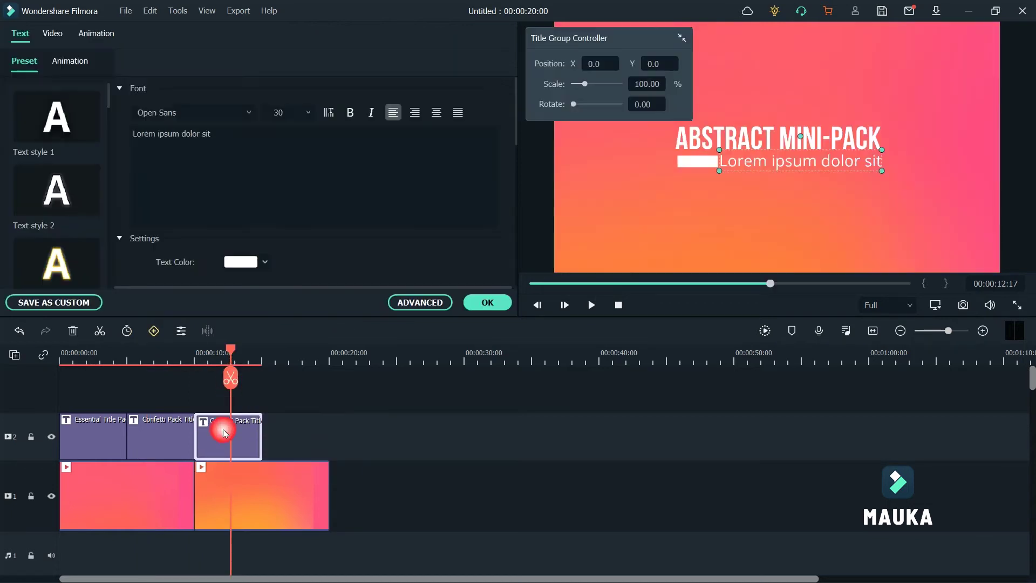
left_click(433, 304)
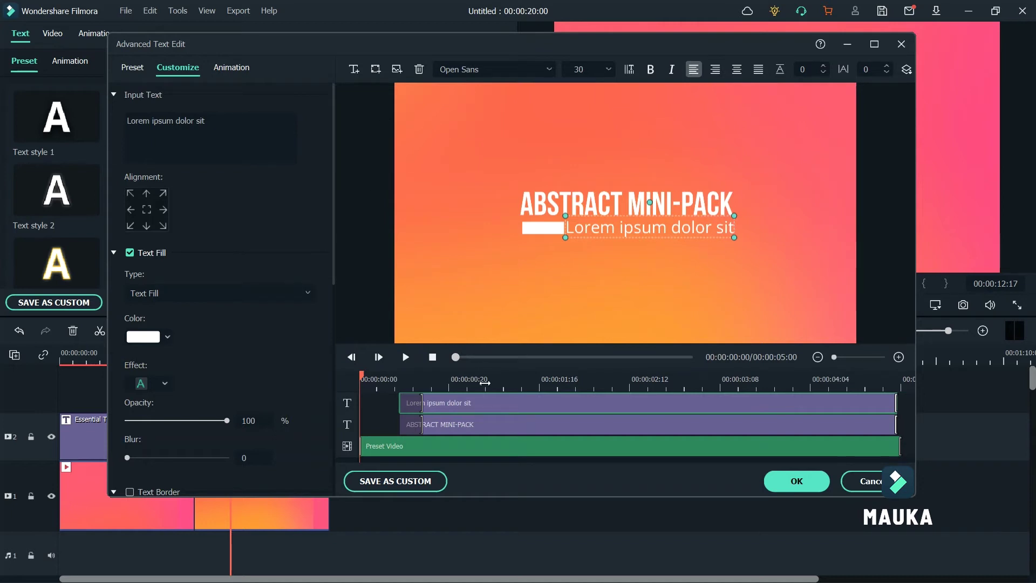
Step: Move both text lines and the preset video of the new title together to the left half of the frame
left_click(474, 450)
left_click_drag(650, 211, 582, 213)
left_click(878, 134)
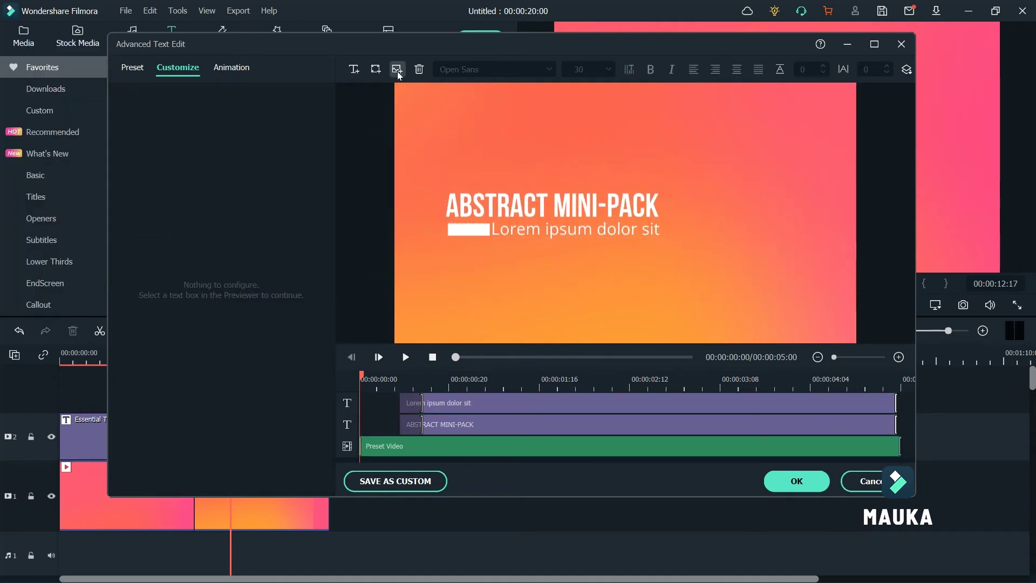
Step: Insert the phone mockup image "home deliver 1 offer" from the phone folder into the new title composition
left_click(397, 70)
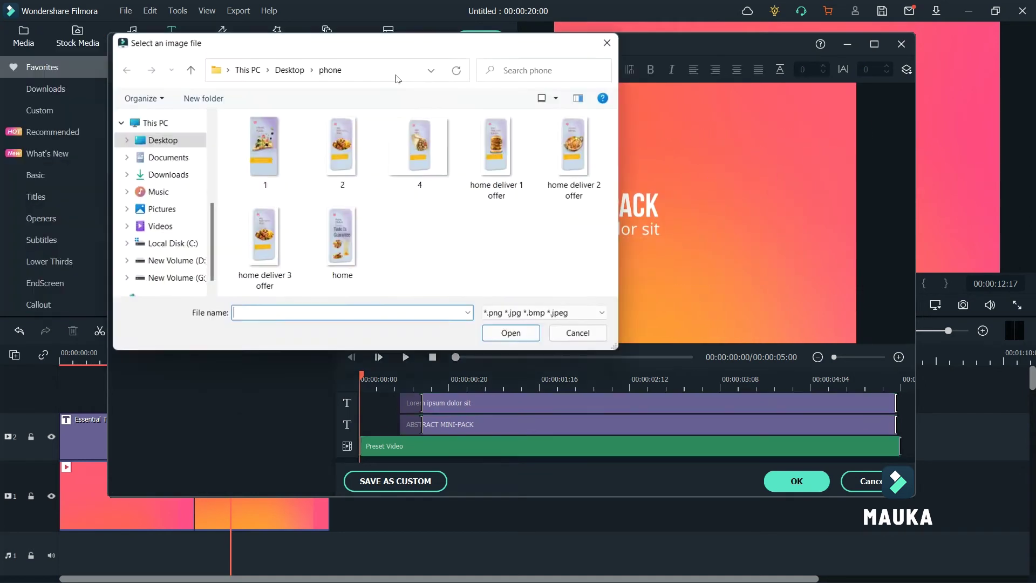
left_click(501, 167)
left_click(512, 334)
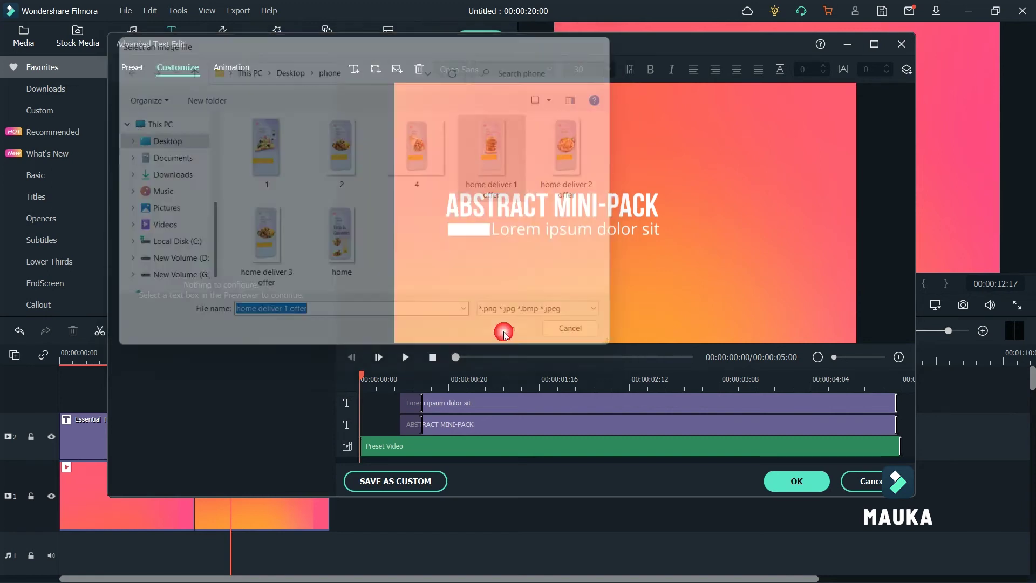
Step: Move the "home deliver 1 offer" phone mockup to the right of the text in the title composition
left_click_drag(636, 270, 741, 274)
Step: Replace the ABSTRACT MINI-PACK headline with RICH TRIPLE
left_click(526, 199)
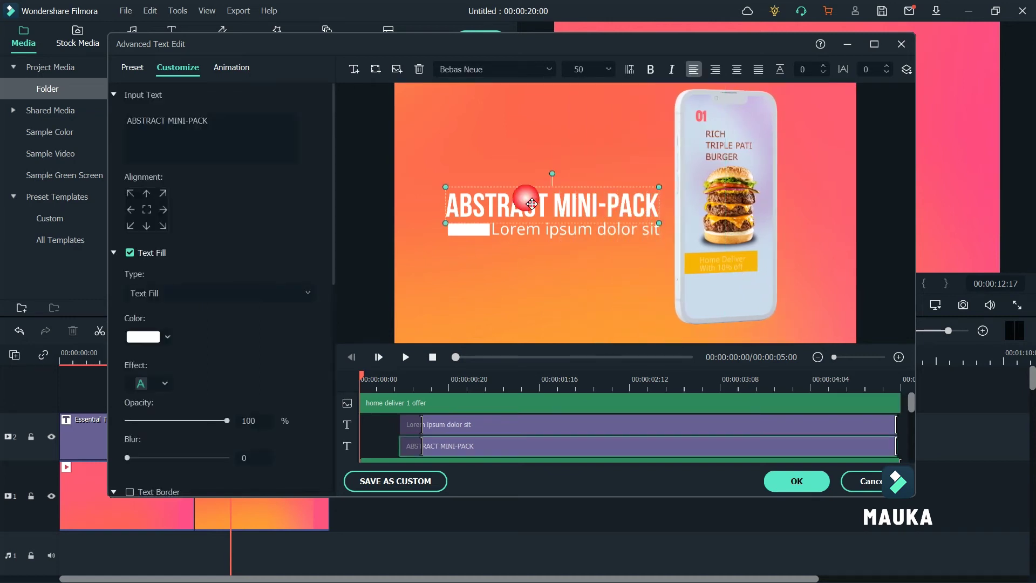
triple_click(206, 122)
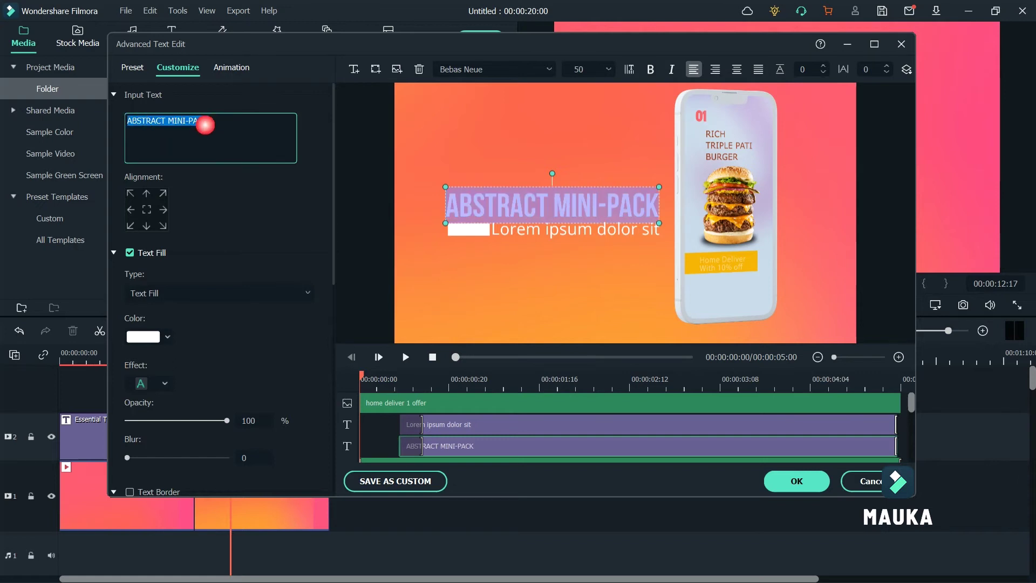
type("RIC")
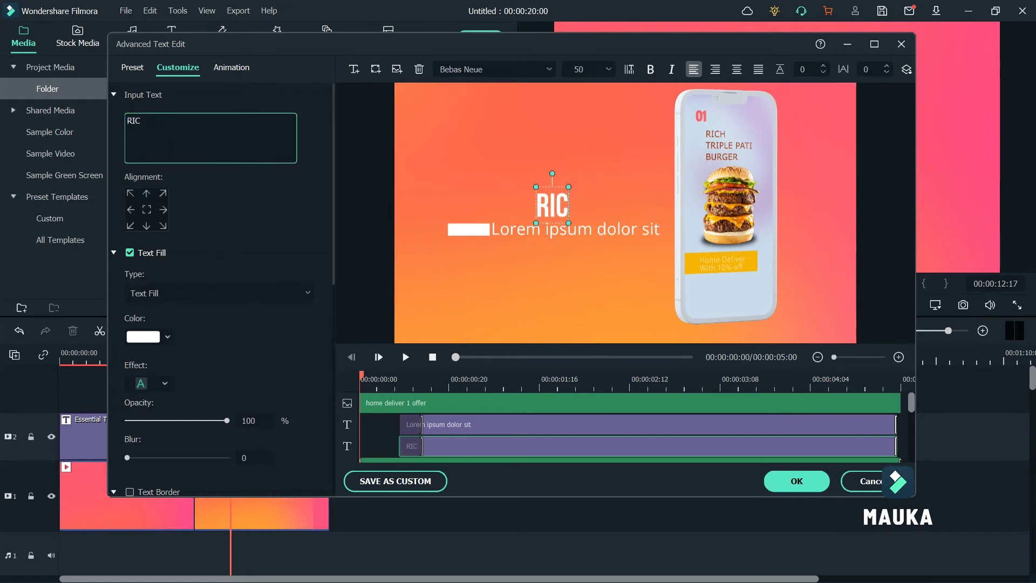
type("H ")
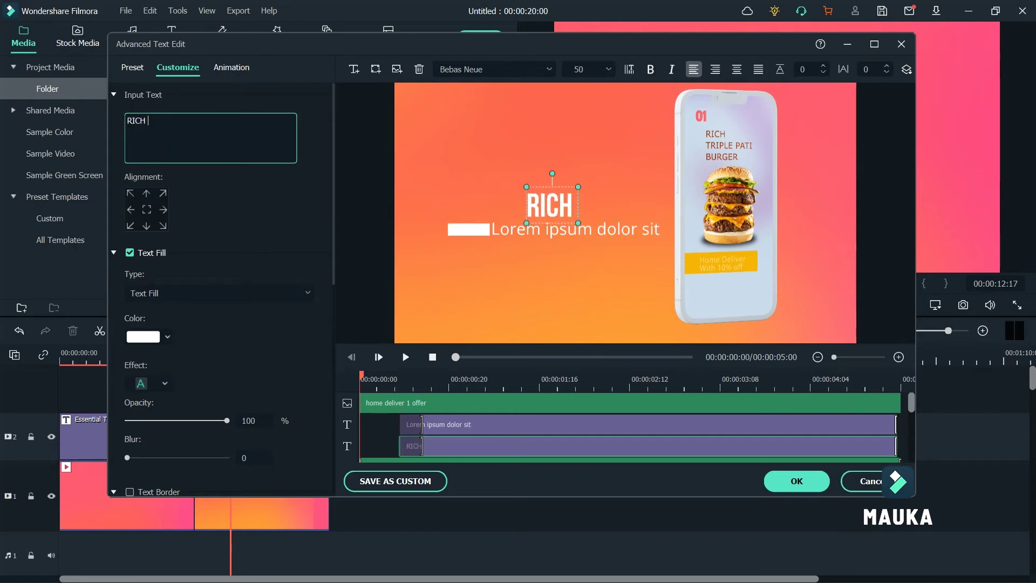
type("TRIPLE")
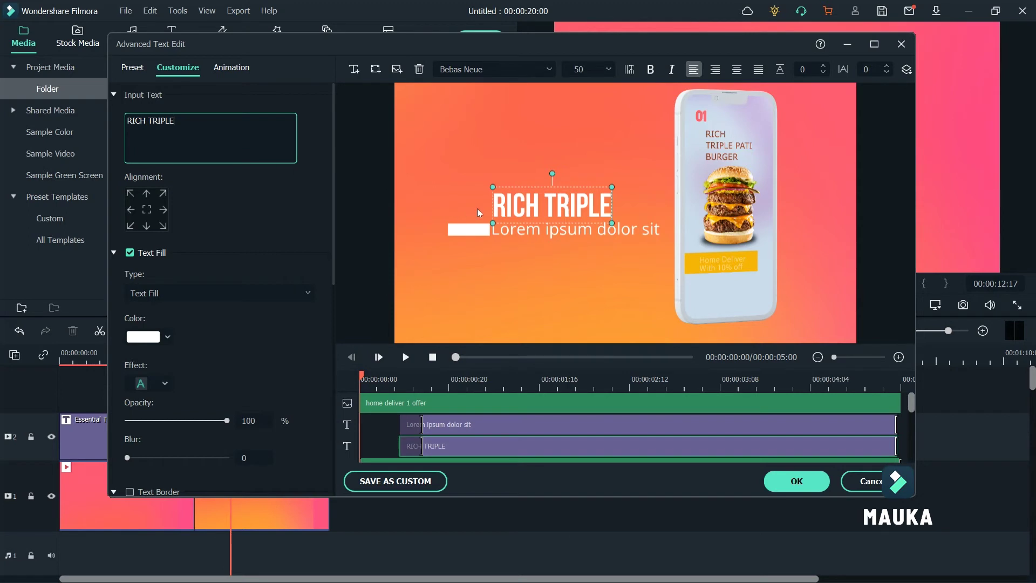
left_click(544, 231)
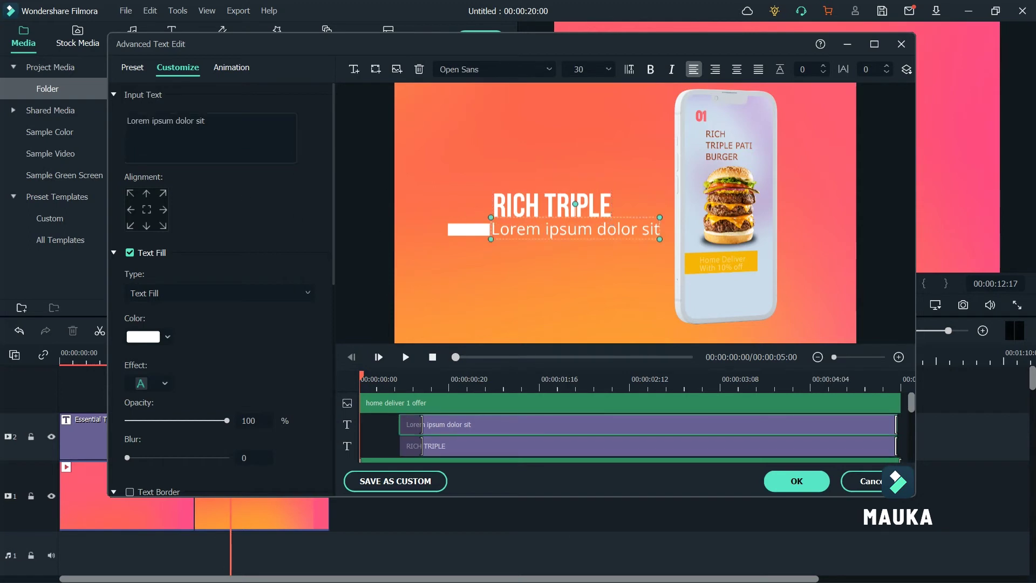
Step: Set the title's headline to BURGER and the smaller line beneath it to TRIPLE PATI BURGER
double_click(558, 205)
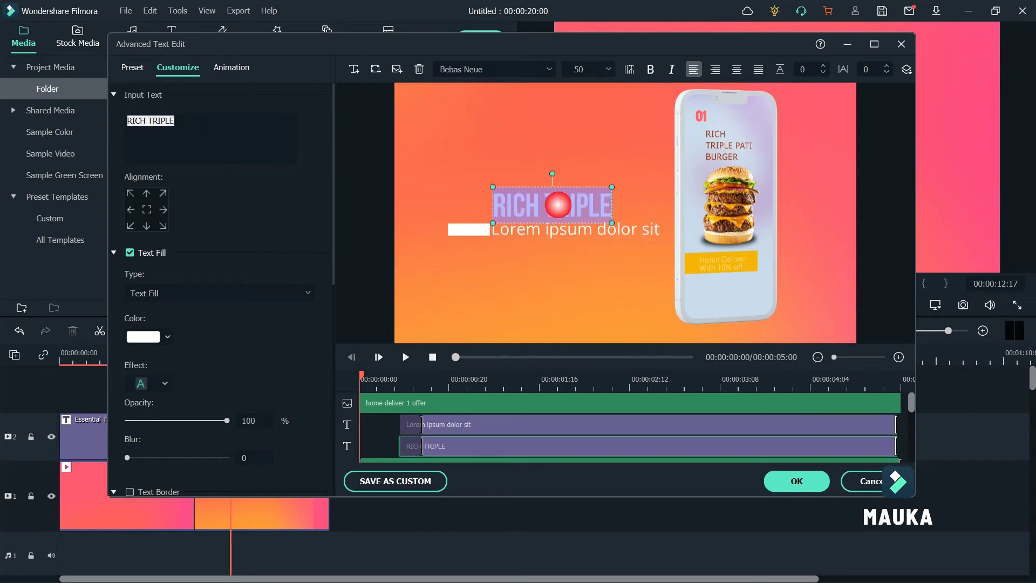
type("BURGER")
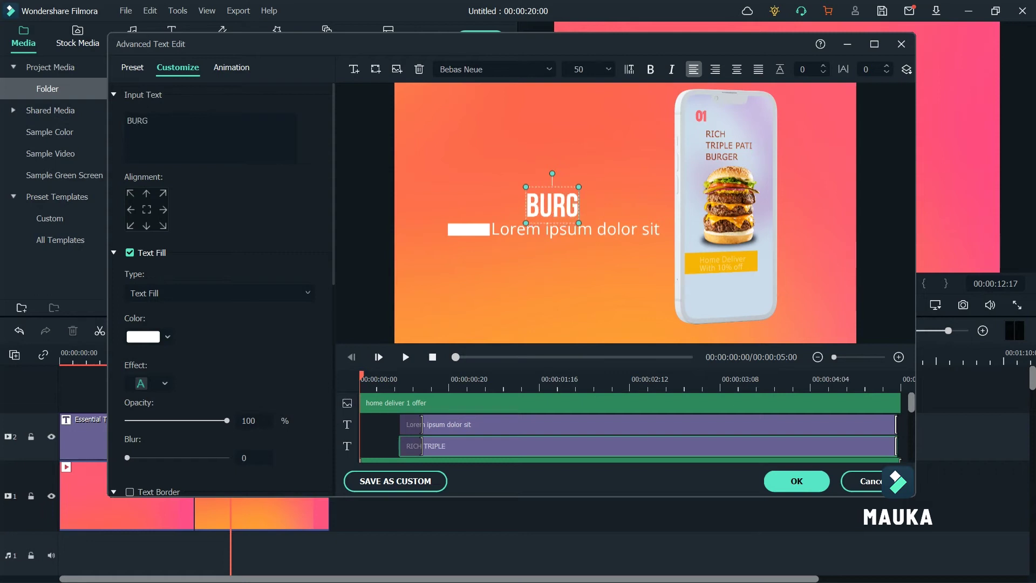
double_click(573, 229)
type("TRIPLE")
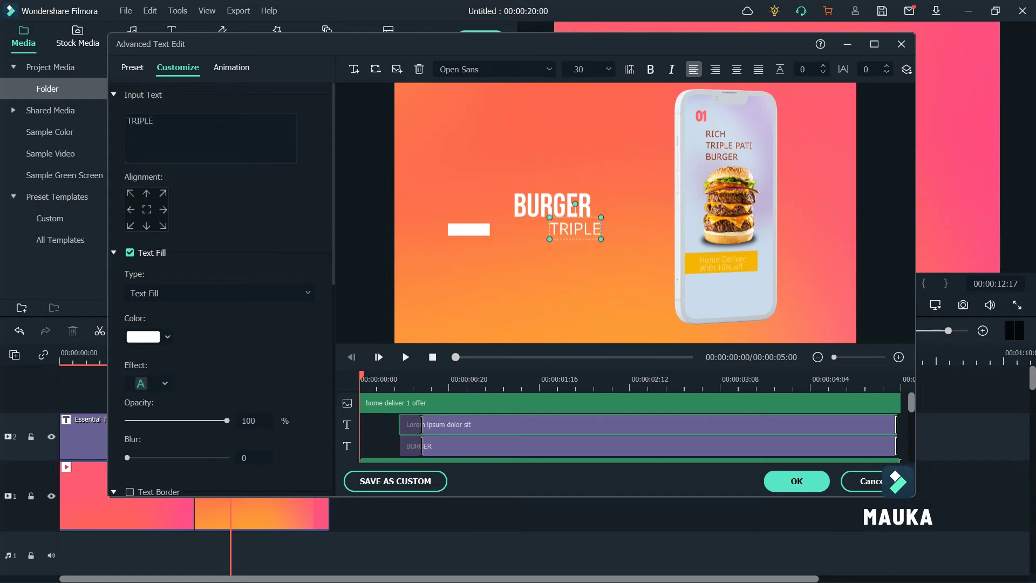
type(" PATI")
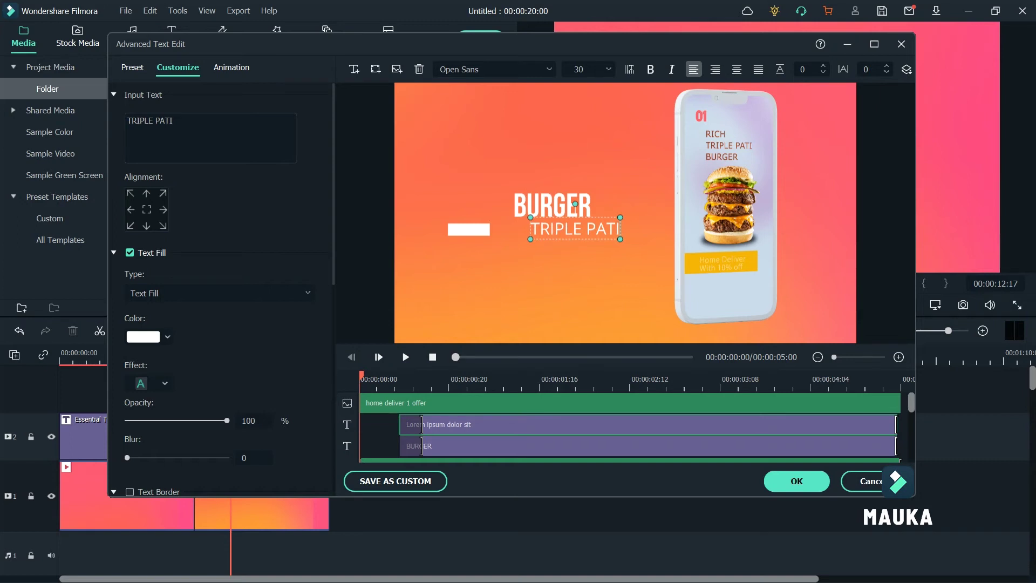
type(" BURGER")
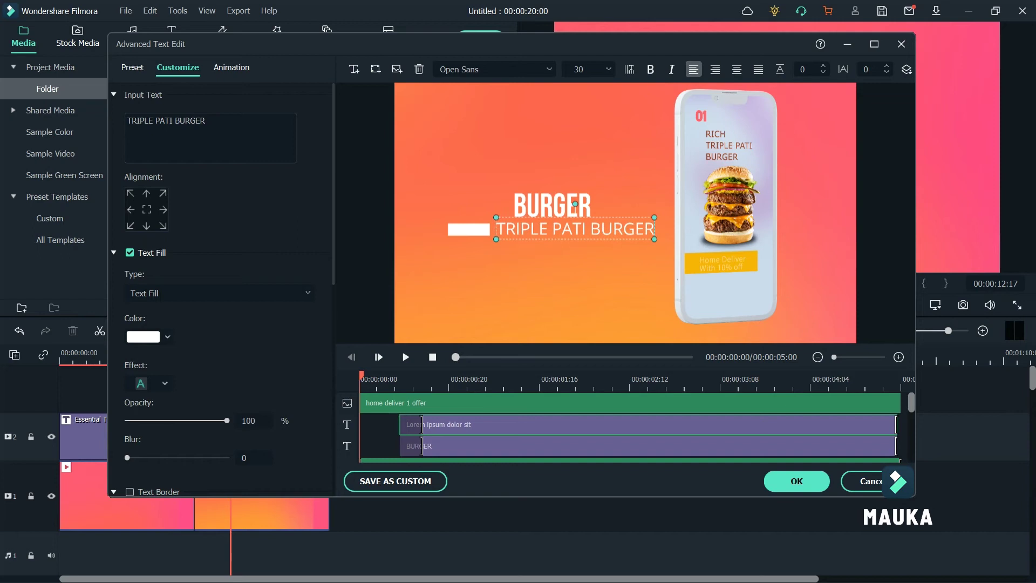
left_click(899, 175)
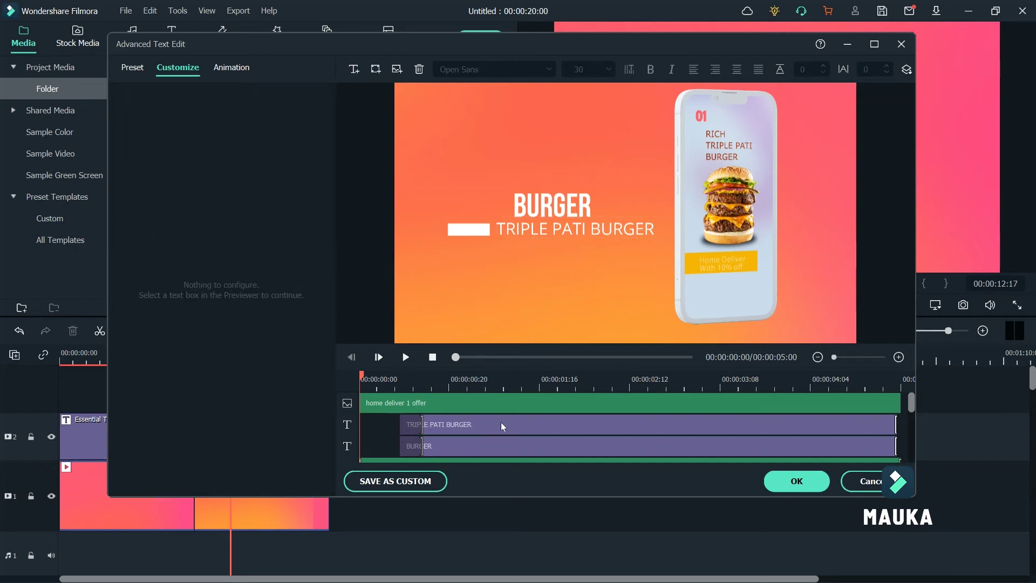
Step: Apply the "To the Left 1" animation to the burger phone mockup and save the title's advanced edits
left_click(691, 244)
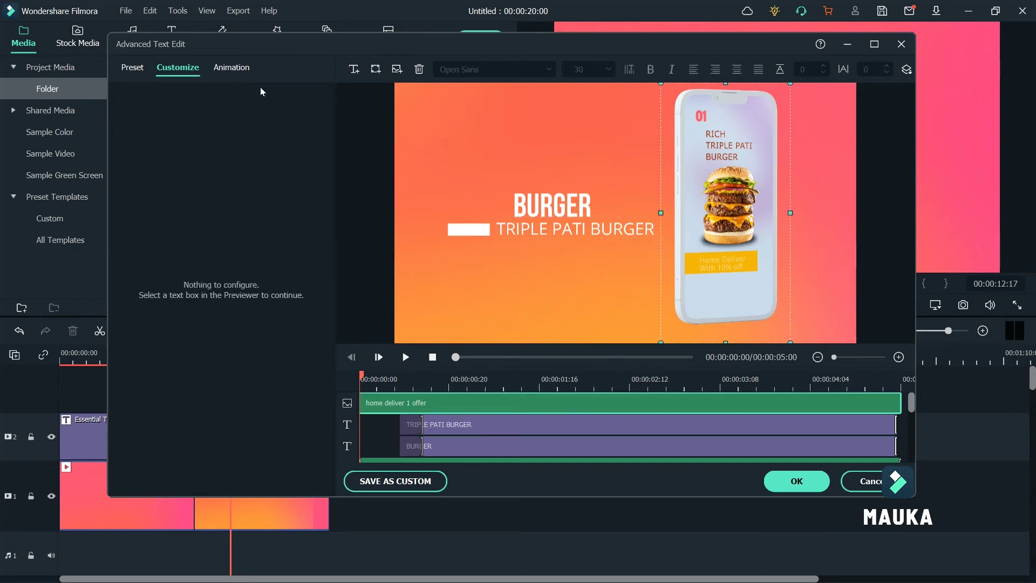
left_click(233, 74)
scroll(268, 299, "down", 15)
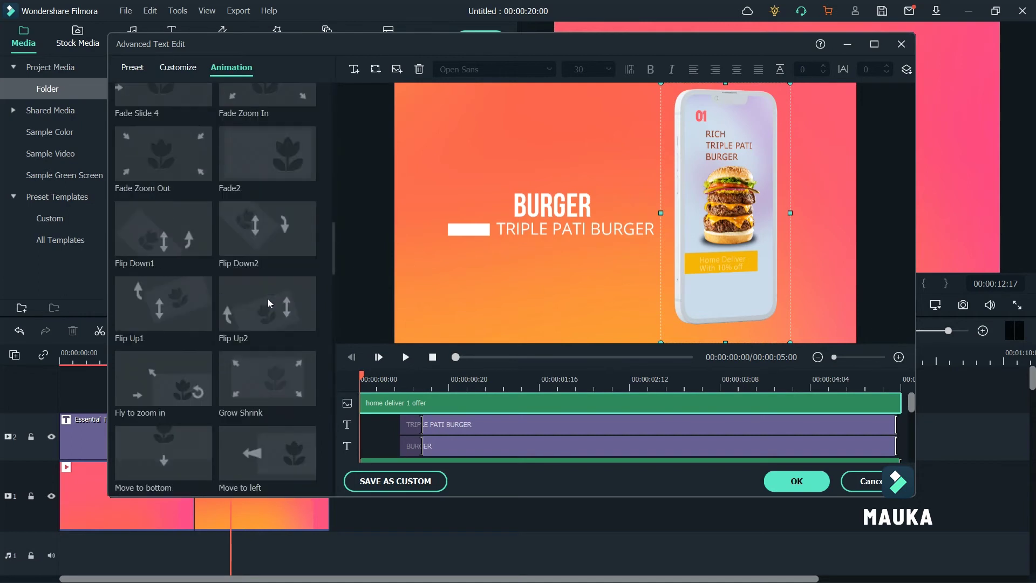
scroll(267, 299, "down", 6)
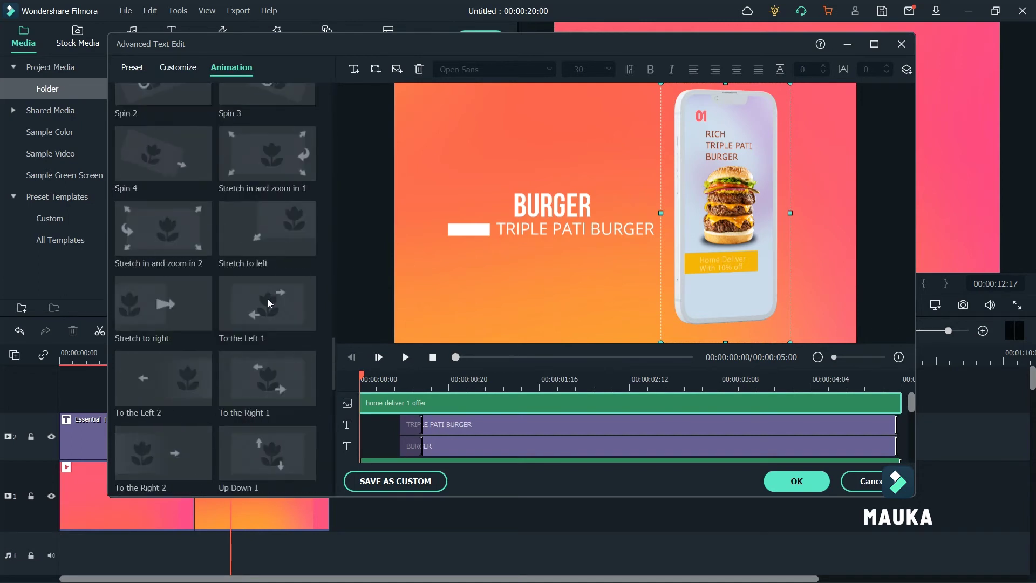
double_click(267, 299)
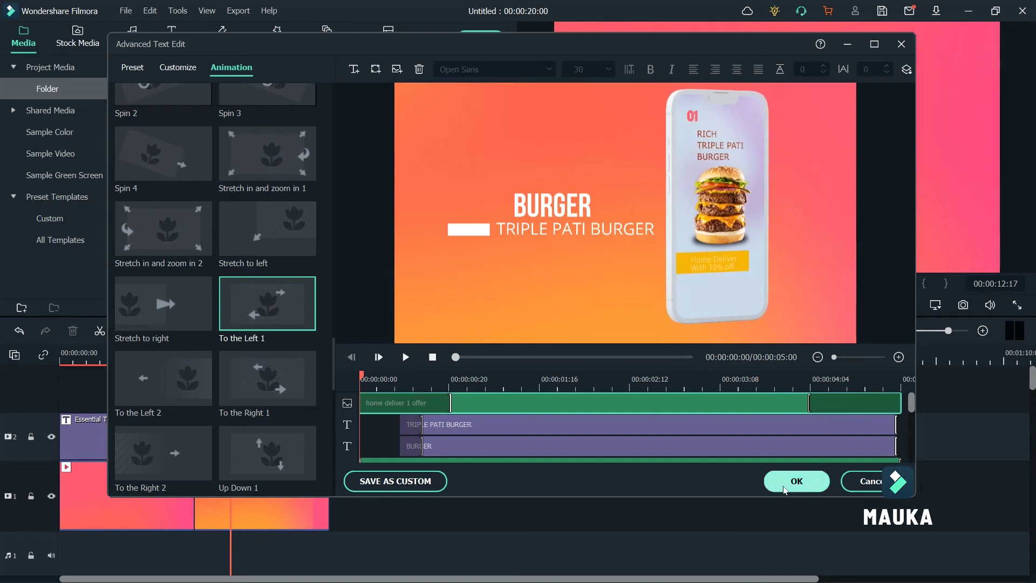
left_click(797, 482)
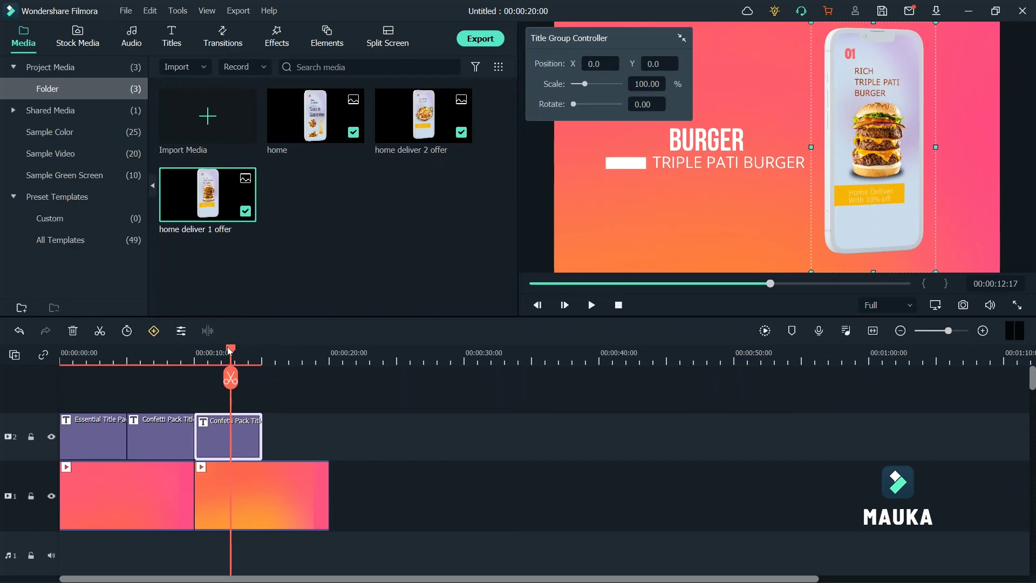
Step: Preview the Chicken Biryani and Burger titles on the timeline to check their animation
left_click_drag(229, 351, 166, 351)
left_click(501, 328)
left_click(592, 306)
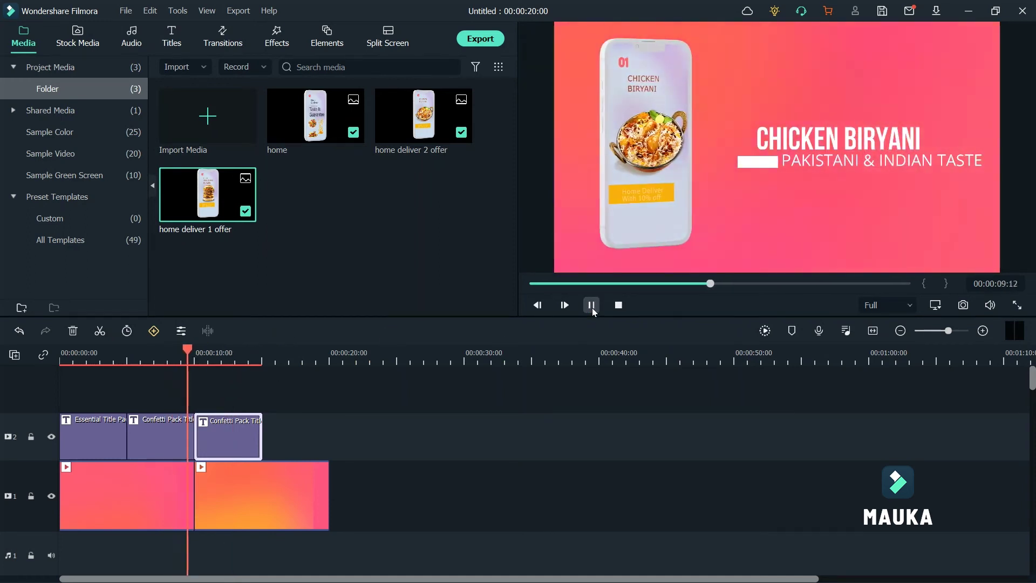
left_click(592, 306)
left_click_drag(218, 351, 261, 354)
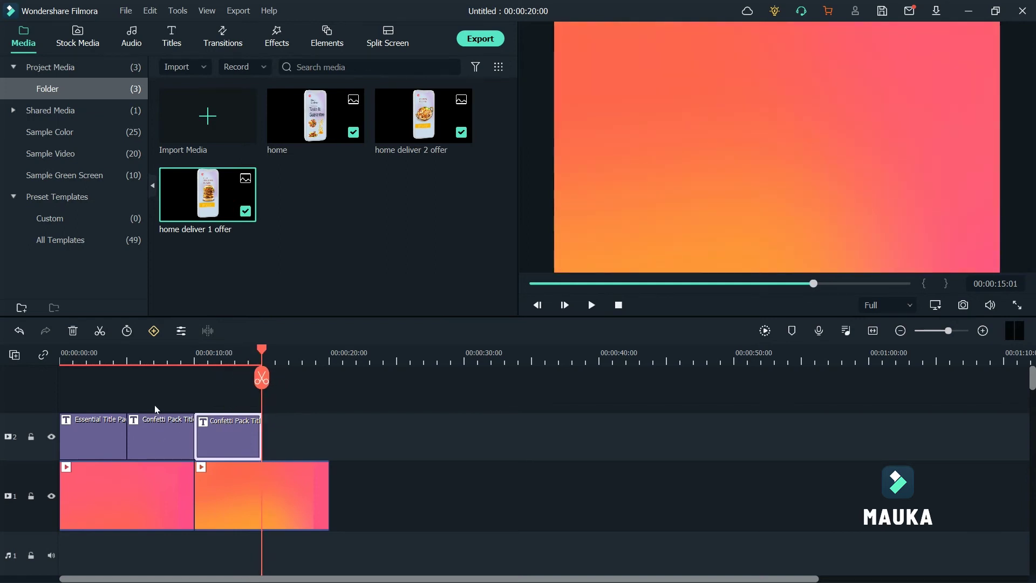
left_click(171, 364)
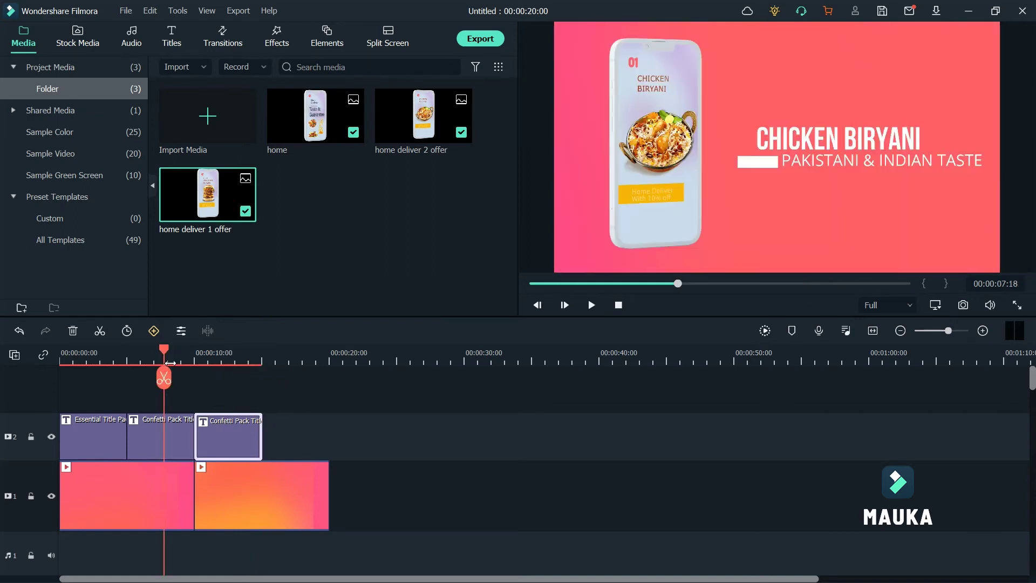
Step: Place another copy of the same Confetti Pack title on video track 2 at 00:00:15:02 and open it for advanced text editing
left_click_drag(174, 356, 264, 354)
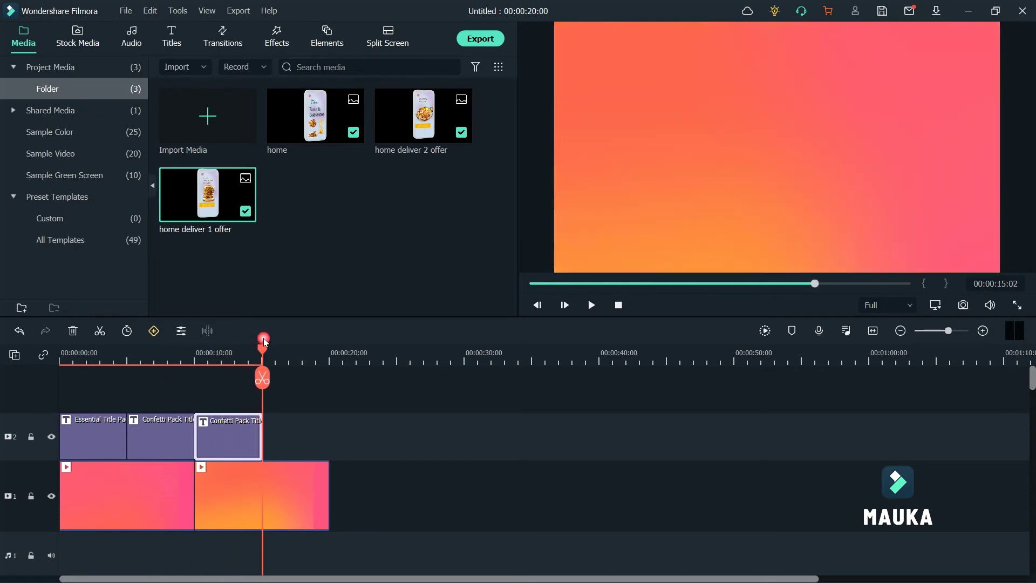
left_click(173, 38)
left_click_drag(236, 266, 270, 439)
double_click(287, 426)
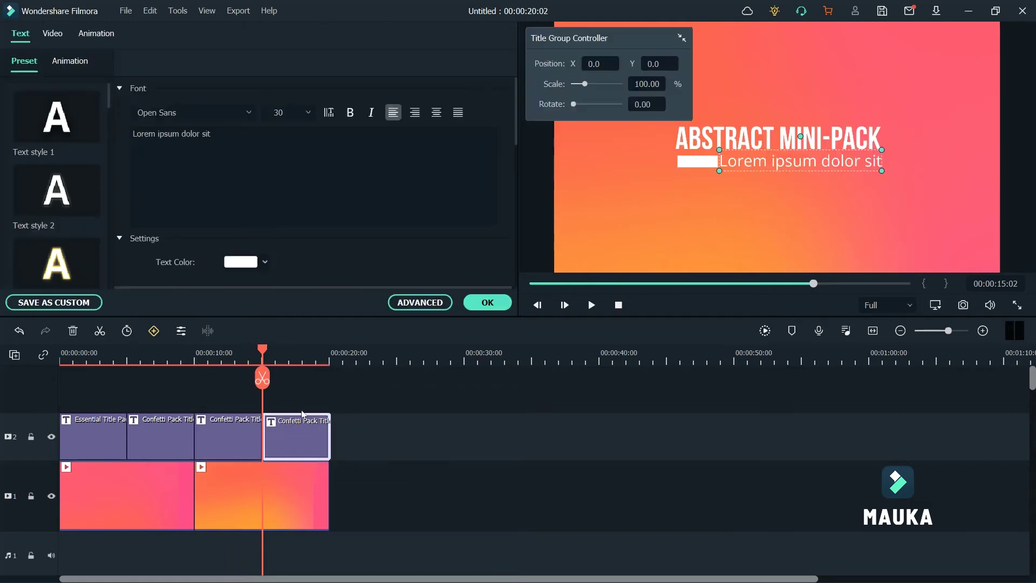
left_click(421, 303)
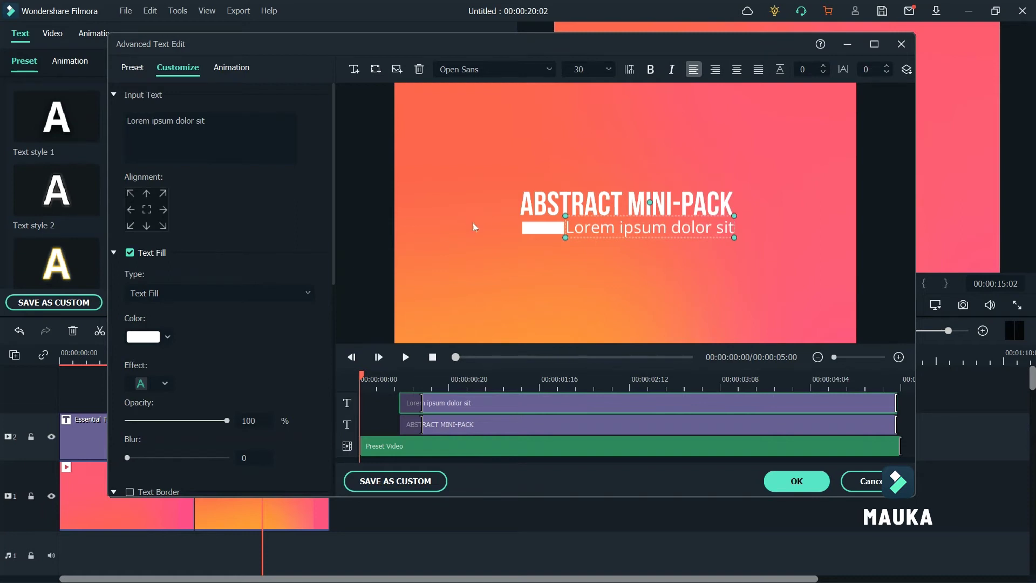
Step: Move both text lines and the preset video of the new title together to the upper part of the frame
left_click(369, 215)
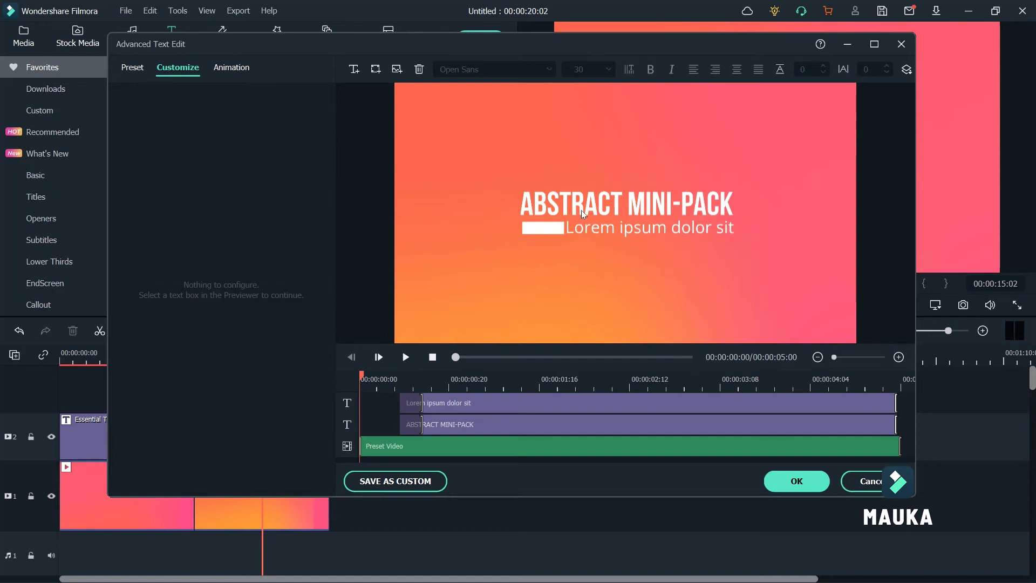
left_click(540, 407)
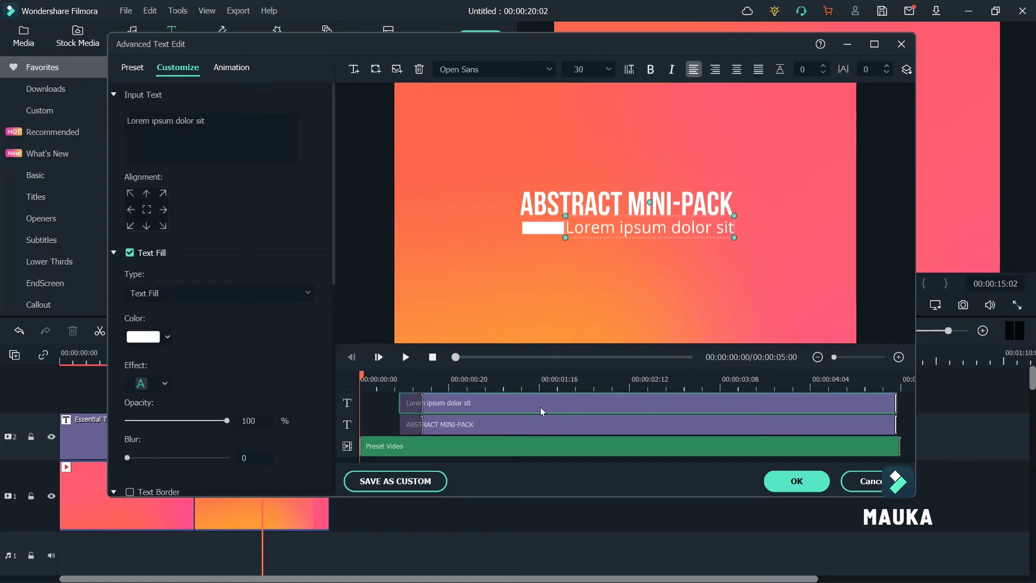
left_click(549, 441)
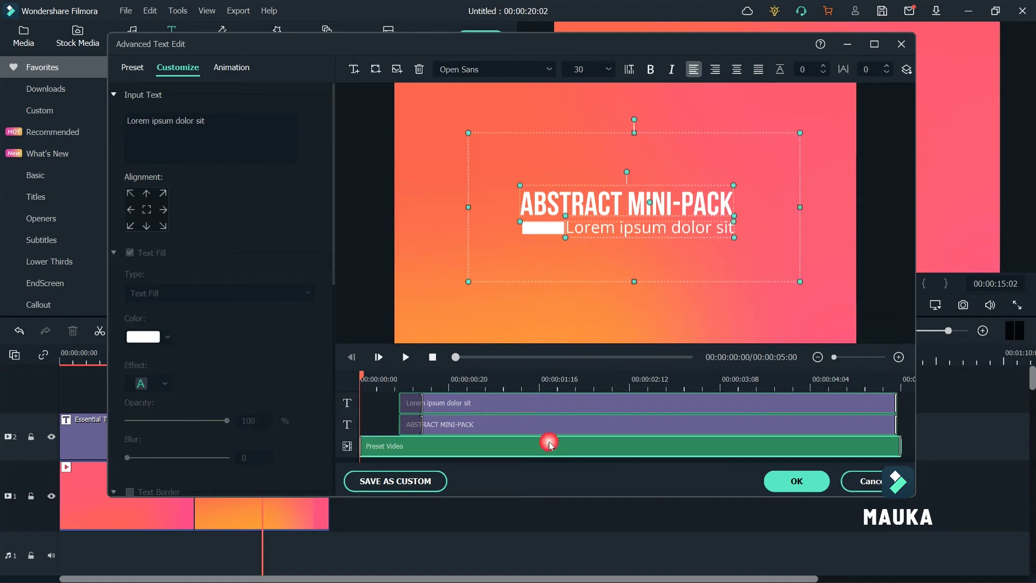
left_click_drag(615, 207, 610, 142)
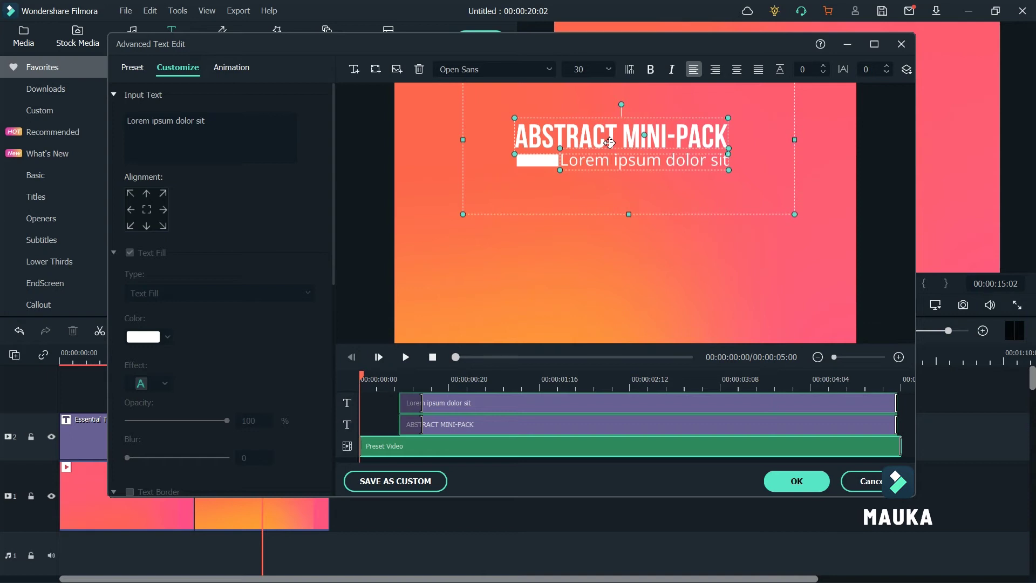
left_click(870, 156)
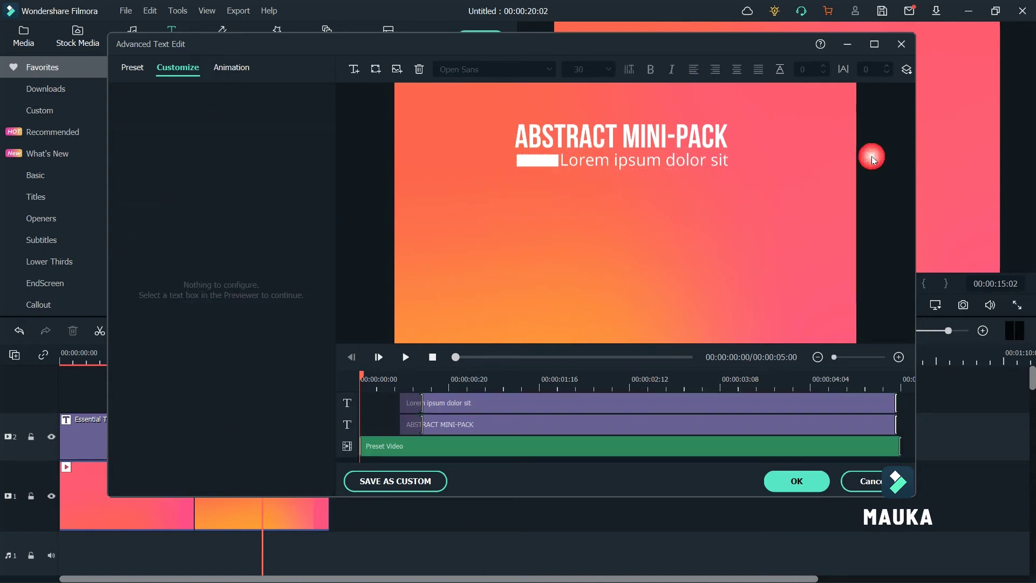
Step: Insert the phone mockup image "home deliver 3 offer" from the phone folder into the title composition
left_click(398, 71)
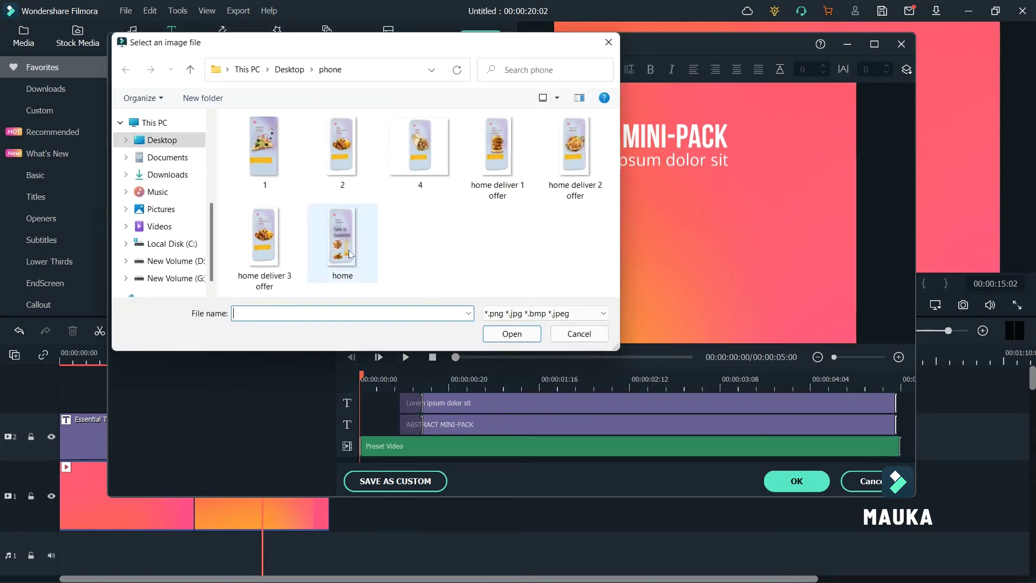
left_click(268, 250)
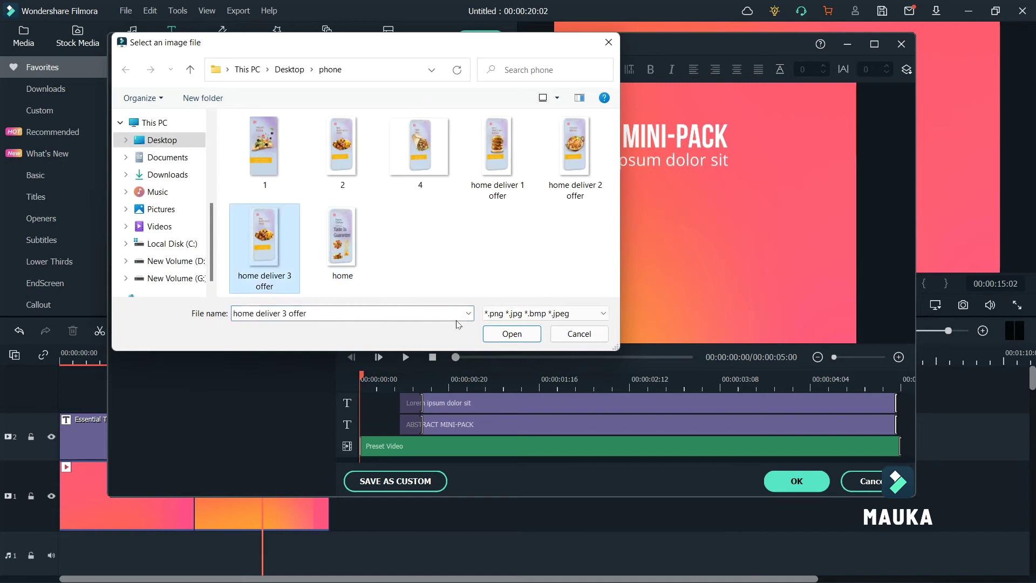
left_click(511, 333)
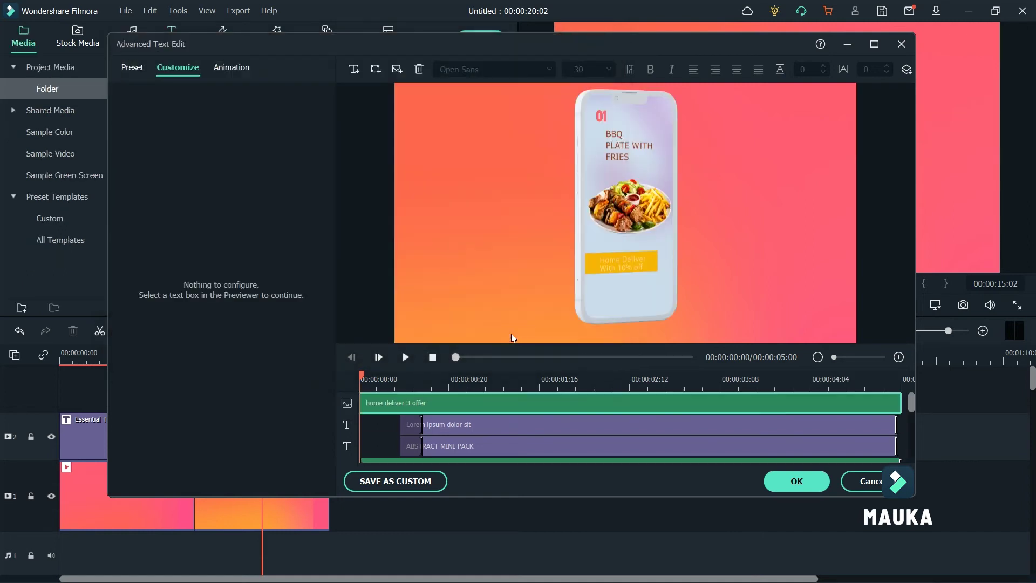
Step: Shrink the BBQ plate phone mockup to about two thirds of its size and place it below the start of the text lines
left_click(619, 258)
mouse_move(619, 258)
left_mouse_down()
mouse_move(542, 297)
mouse_move(553, 235)
left_mouse_up()
left_click(589, 130)
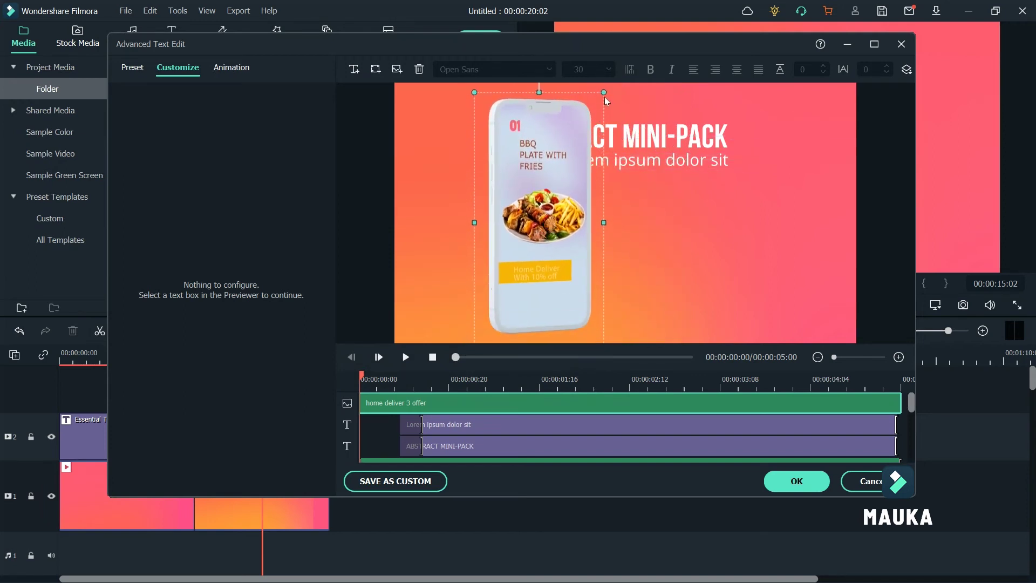
left_click_drag(608, 98, 551, 185)
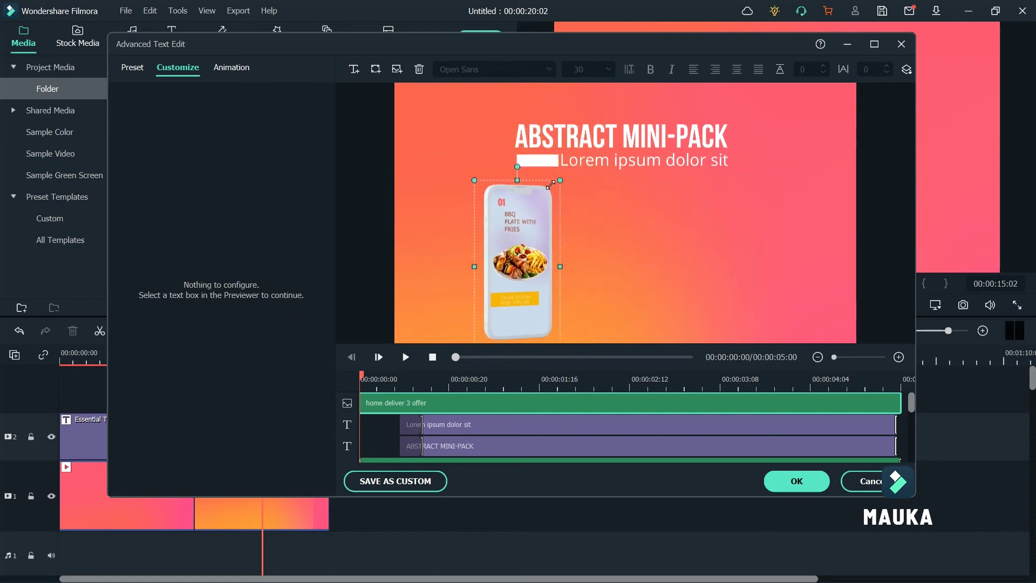
left_click_drag(532, 236, 544, 234)
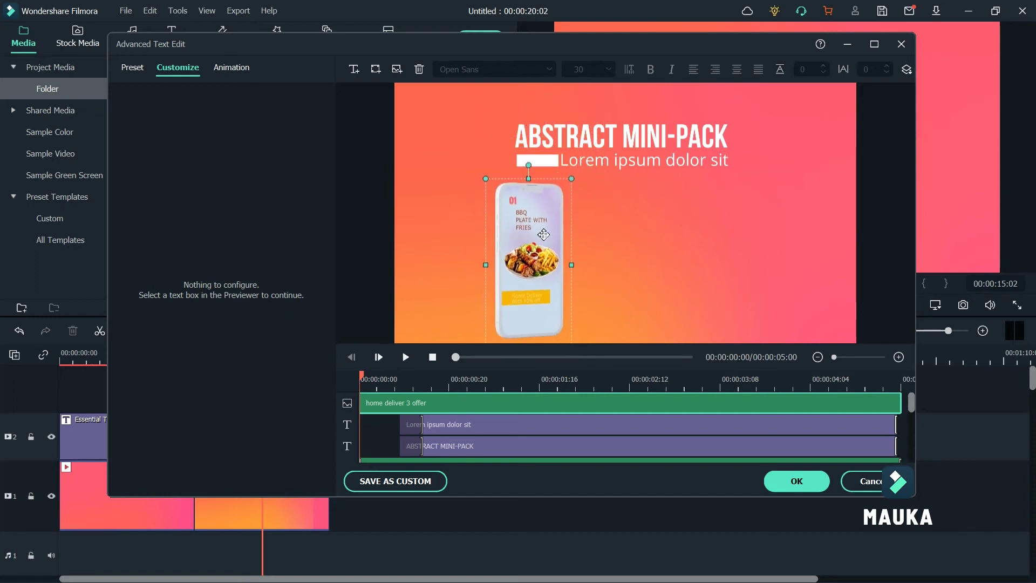
Step: Insert phone mockup image "4" with the beef roll, shrink it to slightly smaller than the BBQ plate phone, and place it beside that phone
left_click(398, 69)
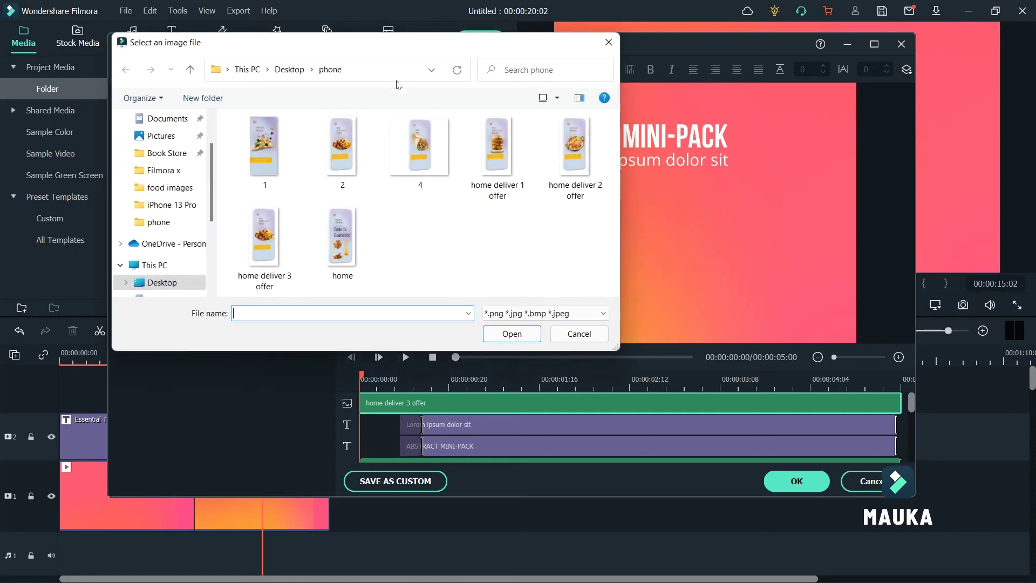
left_click(424, 168)
left_click(506, 334)
left_click(634, 193)
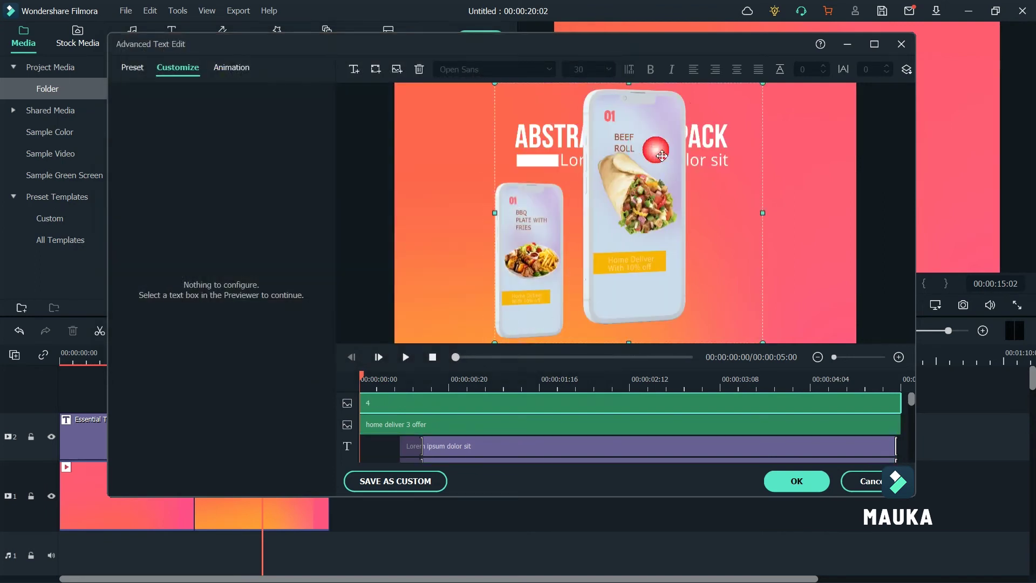
left_click_drag(748, 104, 645, 233)
left_click_drag(585, 278, 619, 233)
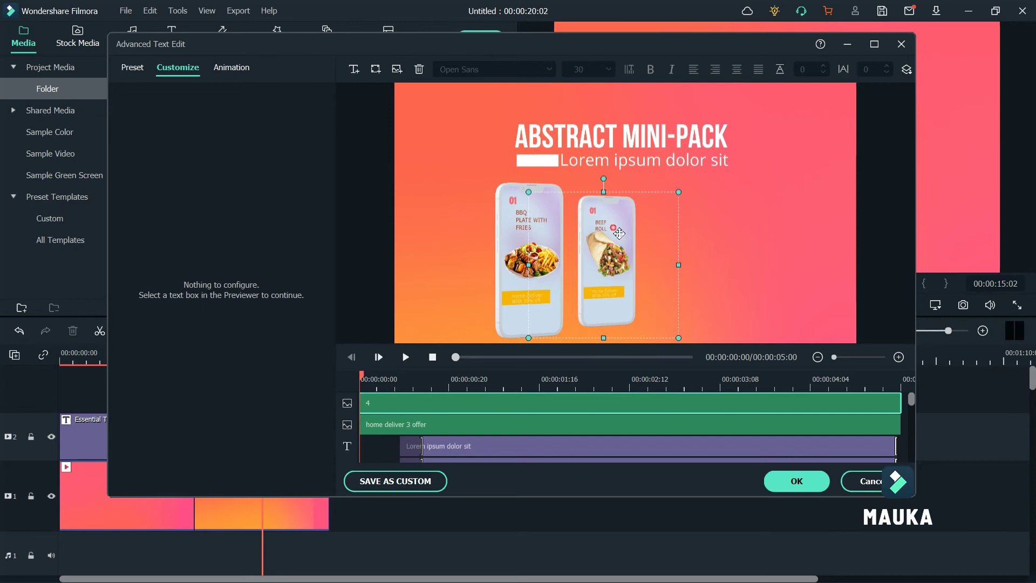
left_click(365, 132)
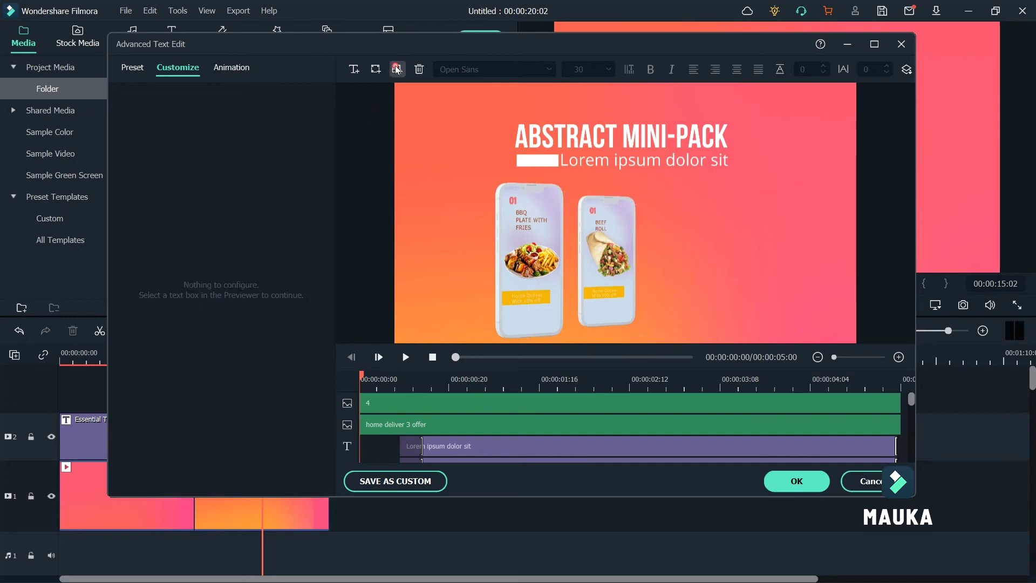
Step: Insert phone mockup image "2", shrink it to the smallest of the three phones, and place it on the far side of the beef roll phone
left_click(397, 69)
left_click(342, 151)
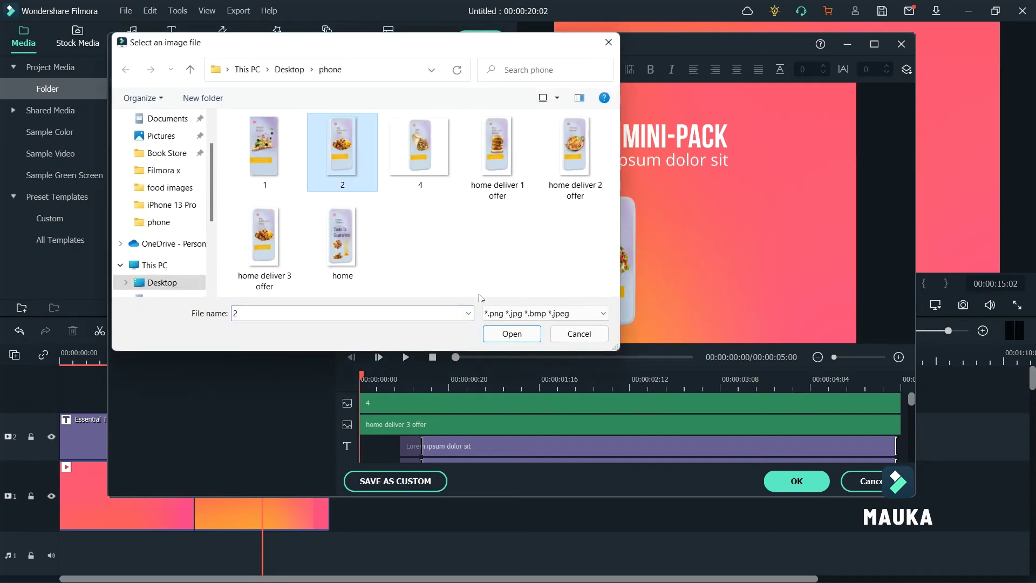
left_click(512, 333)
left_click_drag(629, 243, 698, 244)
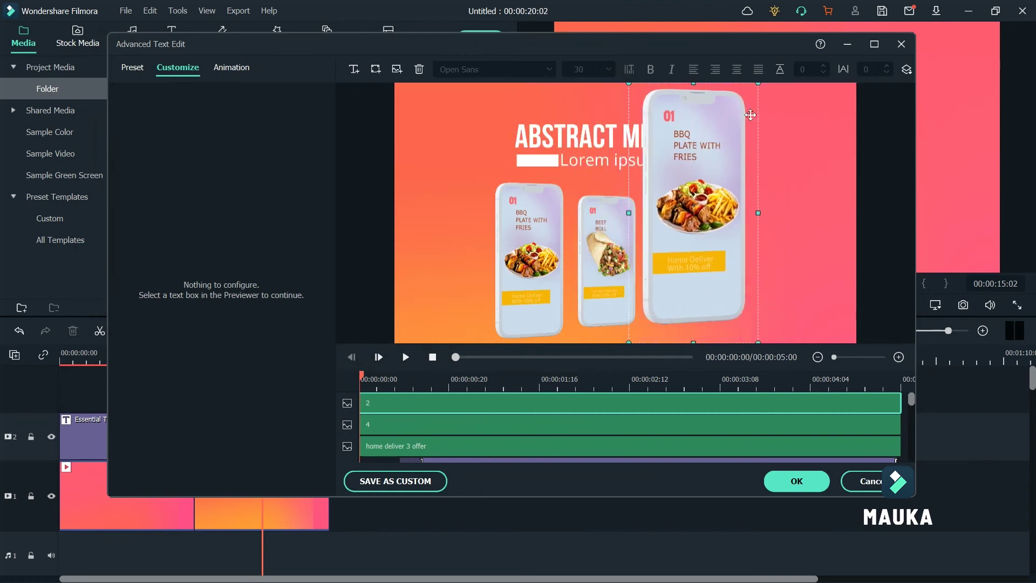
left_click_drag(758, 85, 691, 221)
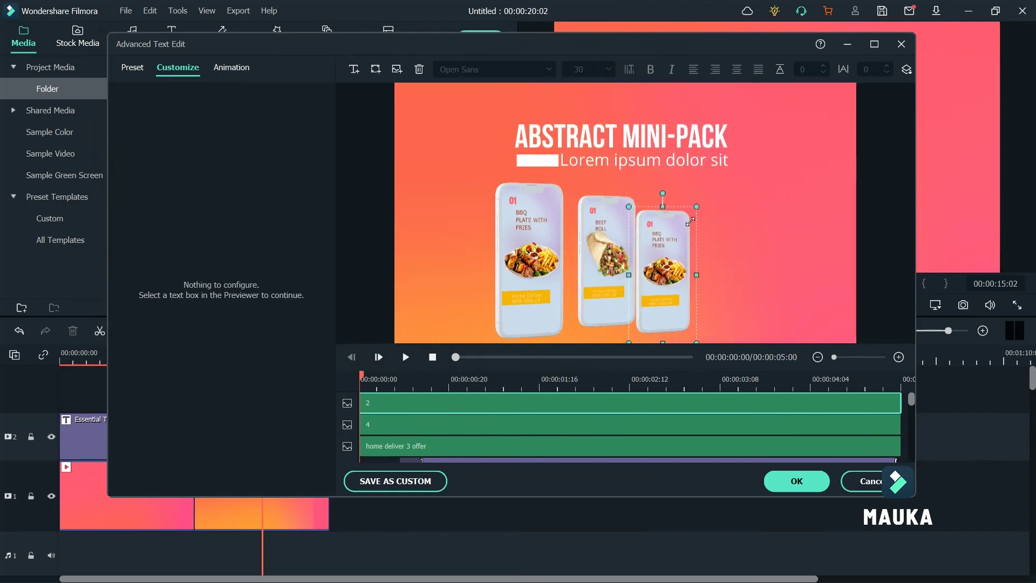
left_click_drag(659, 263, 675, 246)
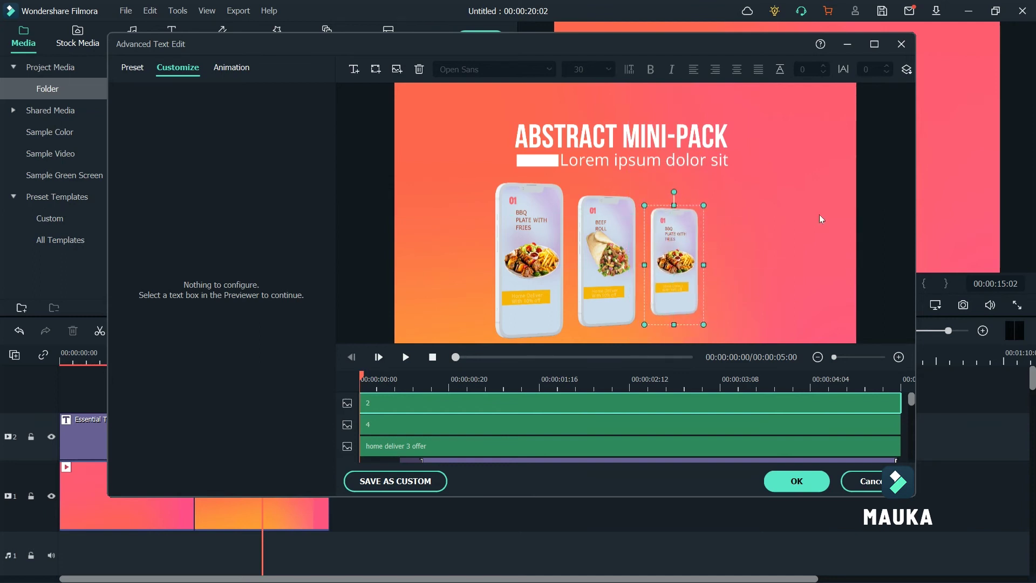
left_click(875, 197)
Step: Apply the "To the Right 2" animation to the largest phone mockup, "home deliver 3 offer"
left_click(509, 253)
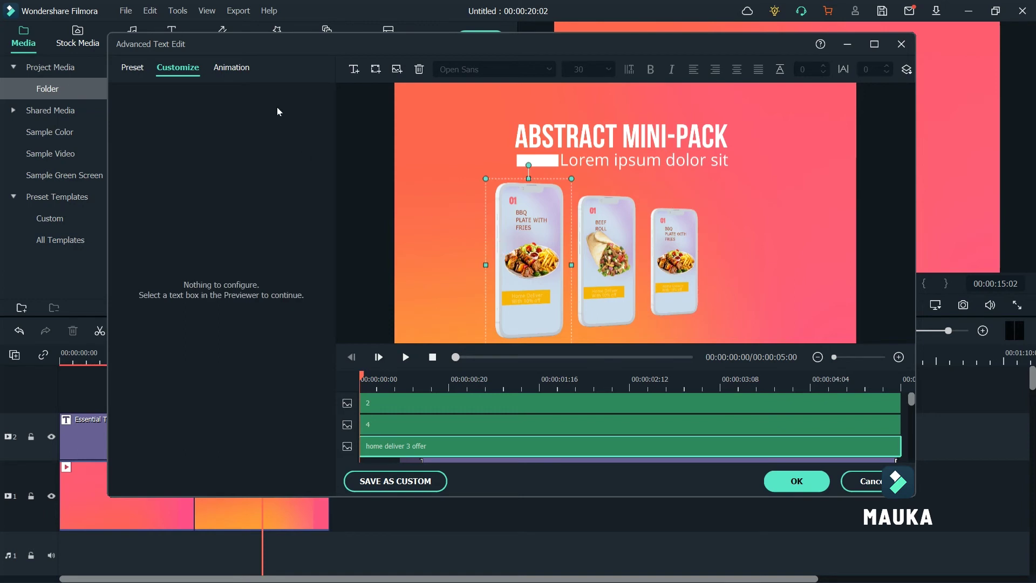
left_click(234, 72)
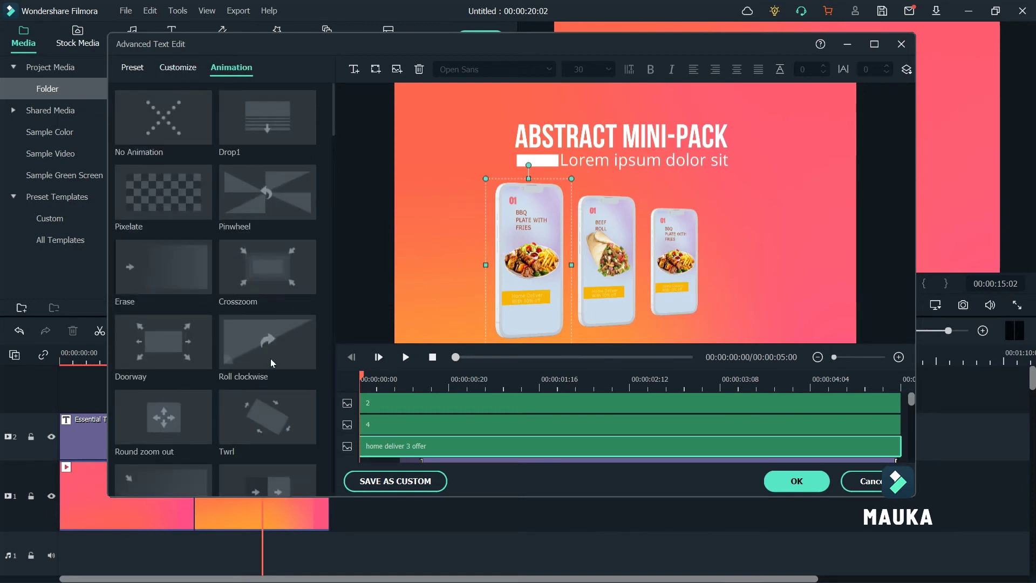
scroll(252, 357, "down", 5)
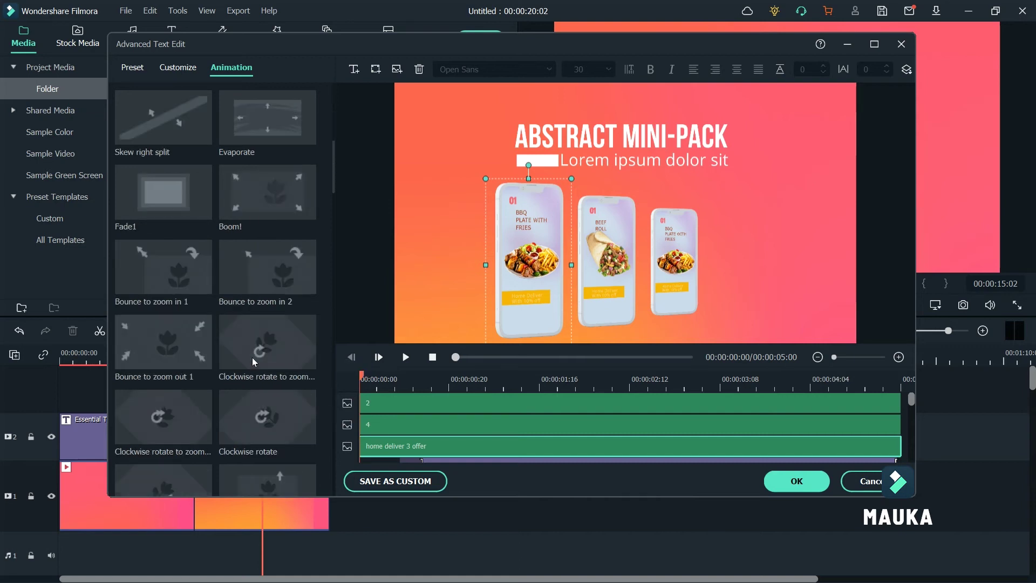
scroll(252, 357, "down", 10)
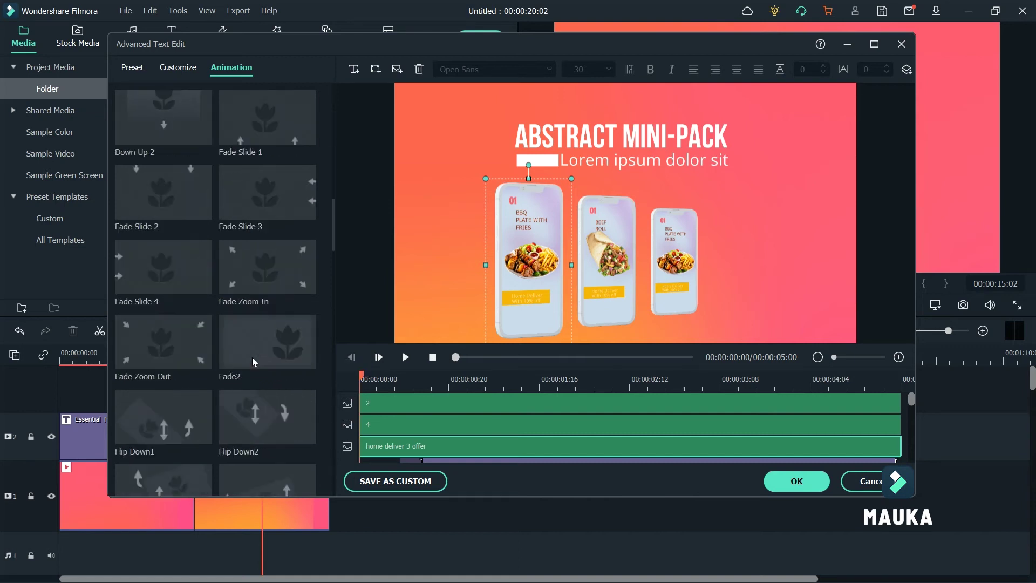
scroll(251, 358, "down", 6)
scroll(251, 357, "up", 2)
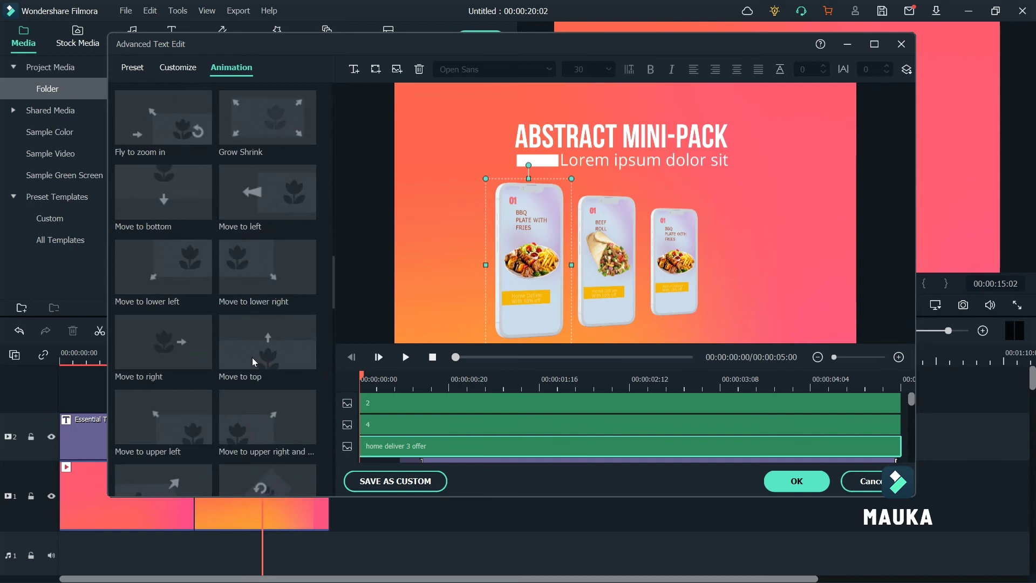
scroll(251, 357, "down", 8)
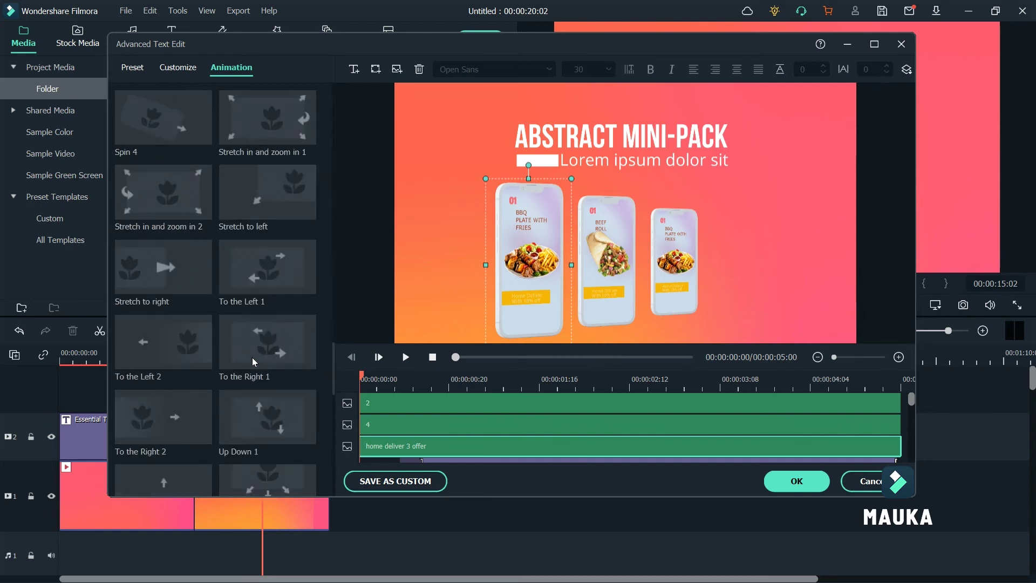
double_click(176, 415)
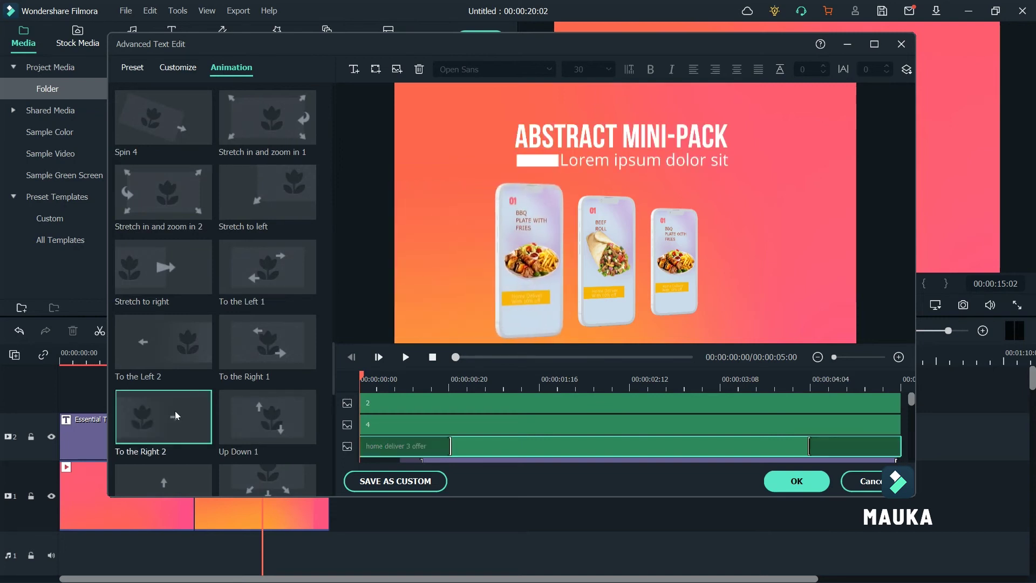
Step: Apply the "To the Right 2" animation to the beef roll phone and the smallest BBQ plate phone
left_click(610, 258)
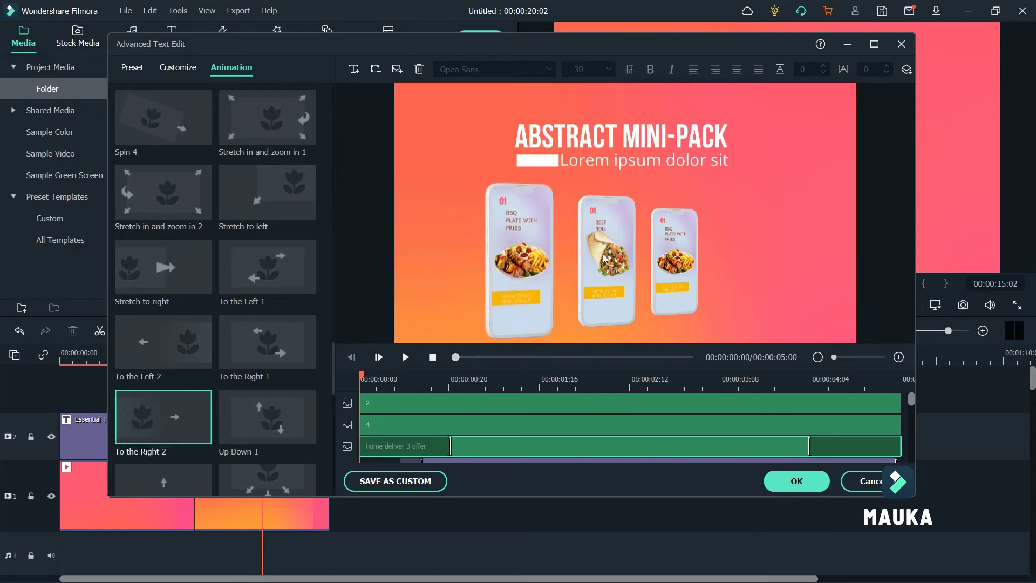
double_click(157, 426)
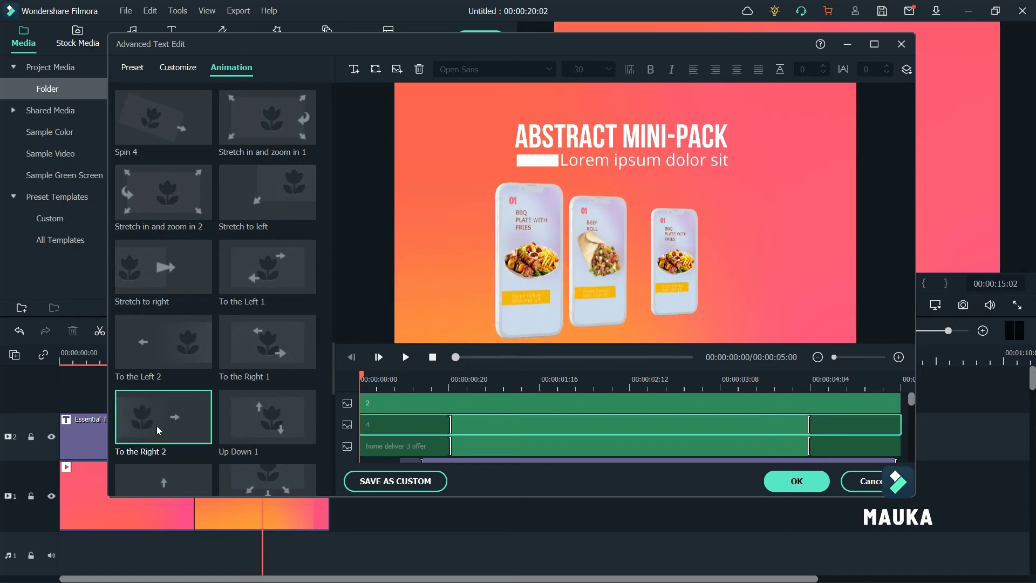
left_click(669, 254)
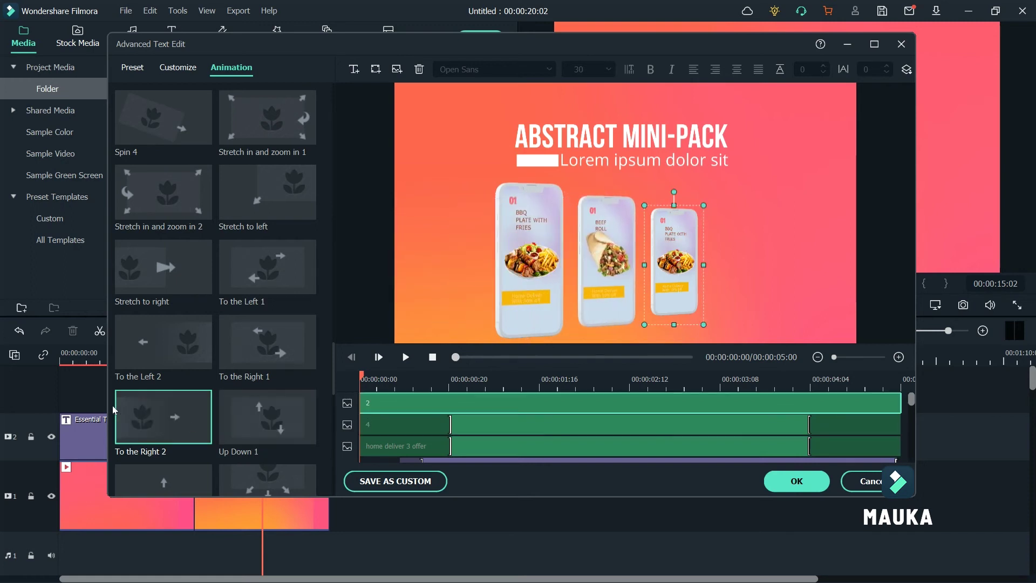
double_click(153, 413)
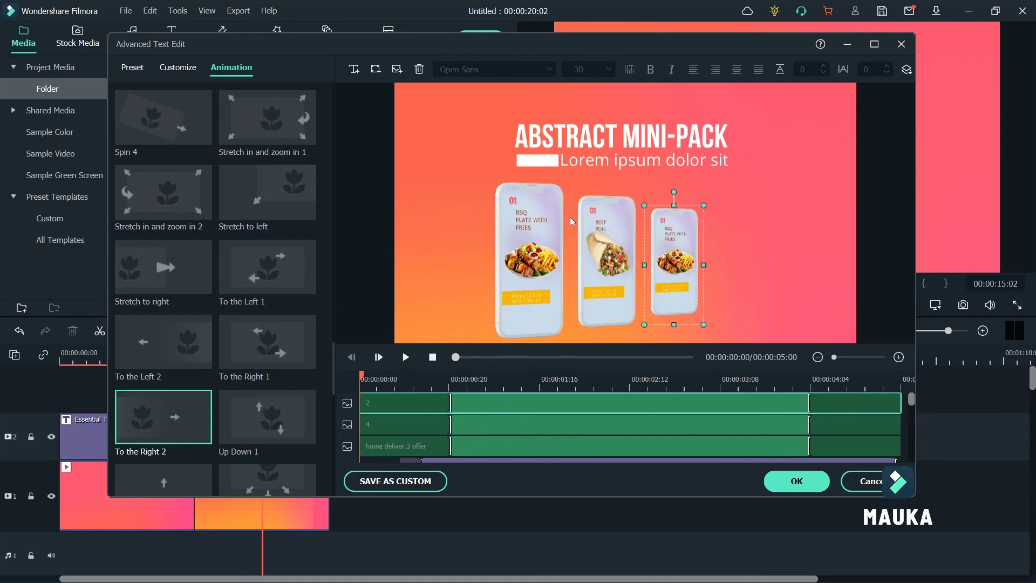
Step: Replace the "ABSTRACT MINI-PACK" headline text with "HOME DELIVER"
left_click(594, 131)
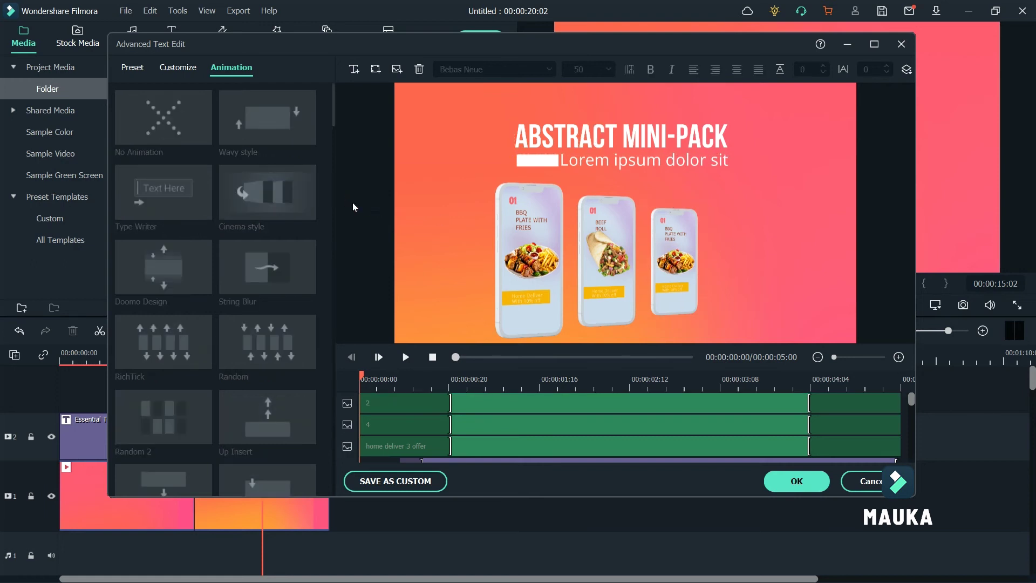
left_click(181, 69)
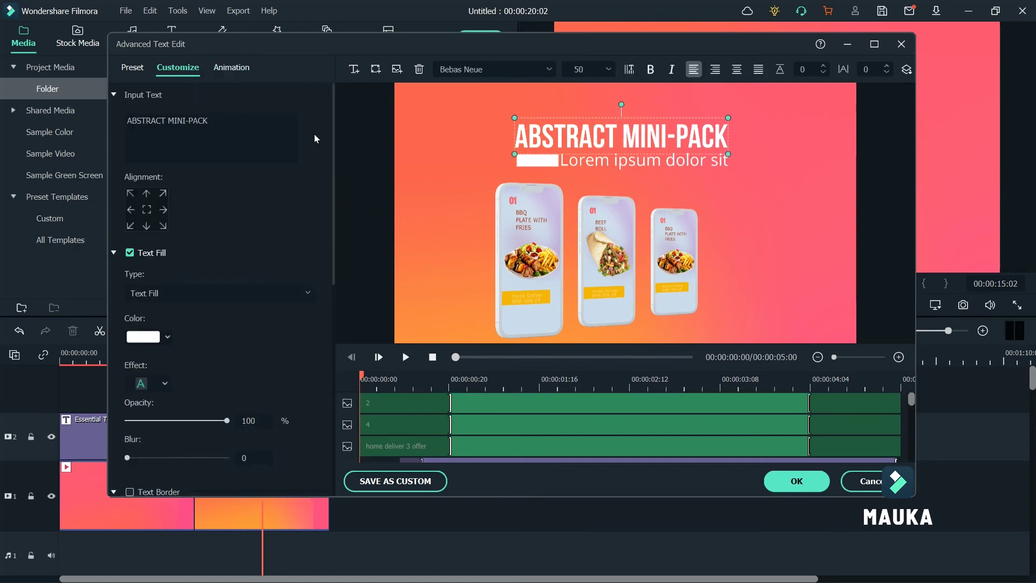
left_click_drag(127, 120, 220, 109)
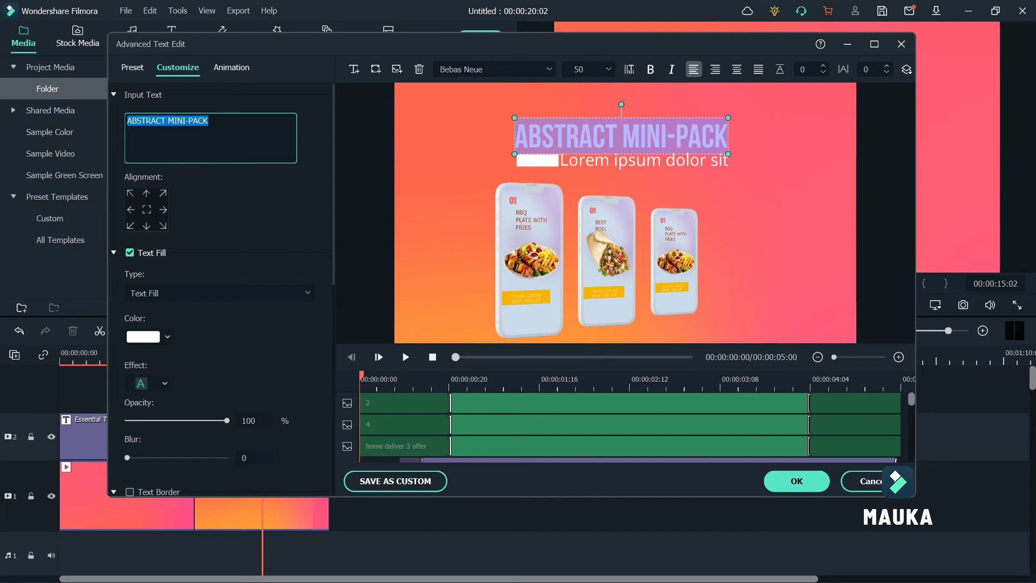
type("h")
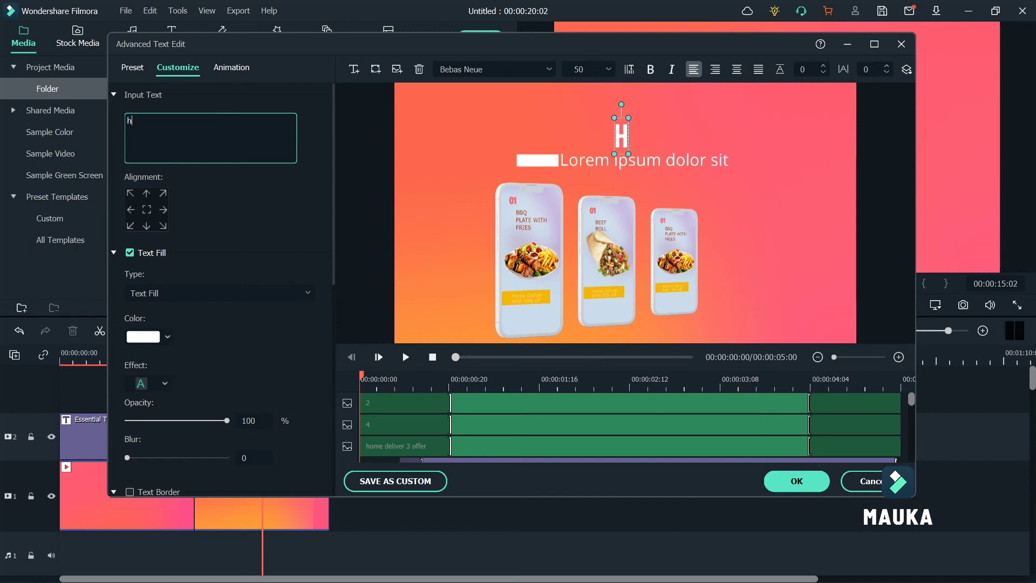
type("OME DELIVER")
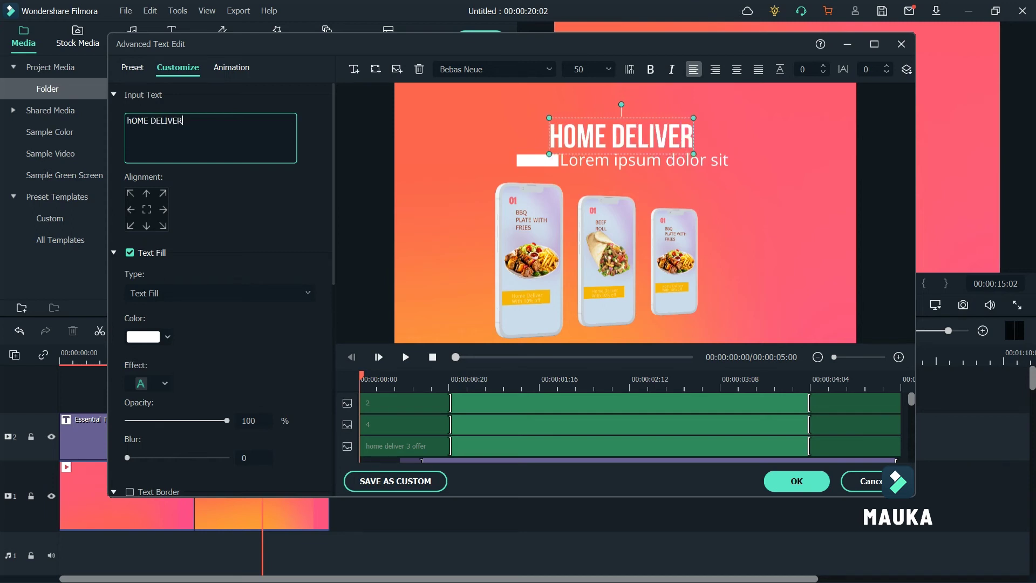
Step: Replace the "Lorem ipsum dolor sit" subtitle text with "WITH SOMETHING EXTRA"
left_click(611, 166)
triple_click(245, 122)
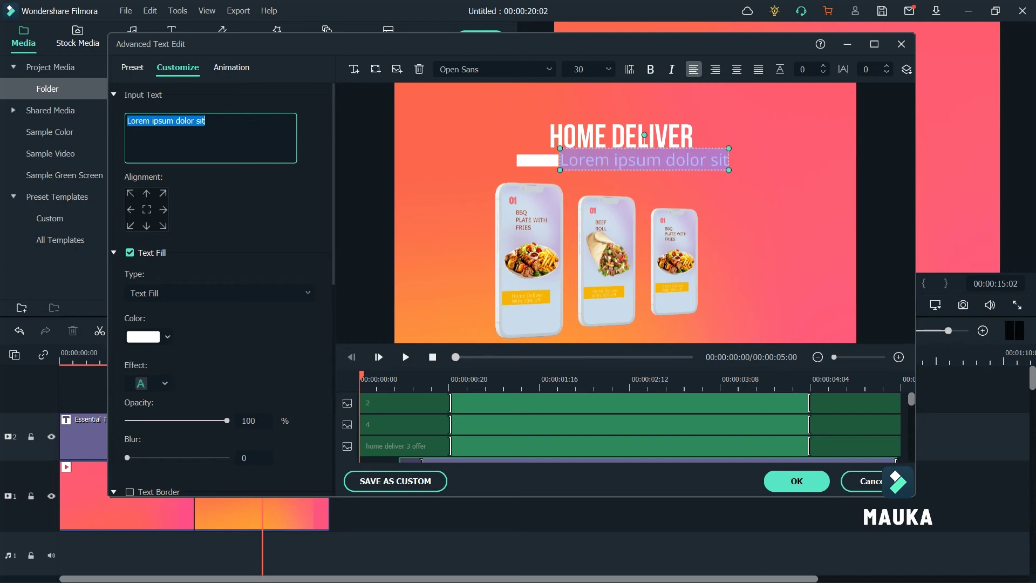
type("WITH")
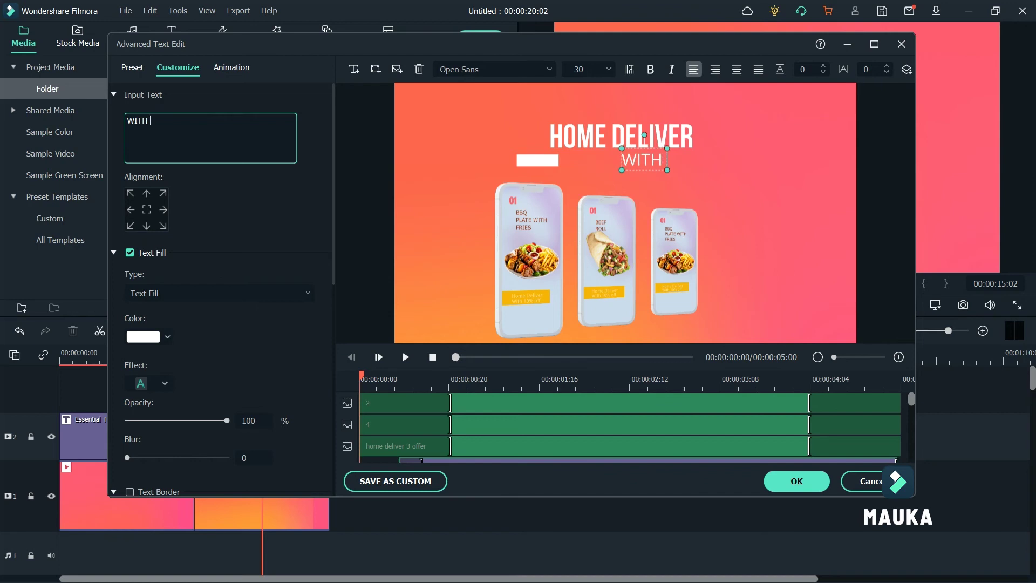
type("SOME")
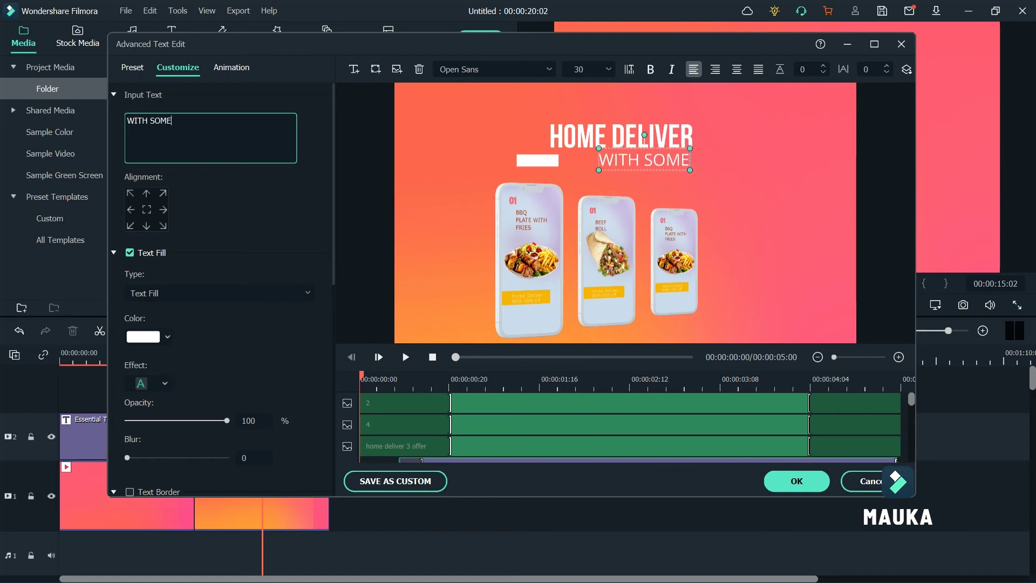
type("THIN")
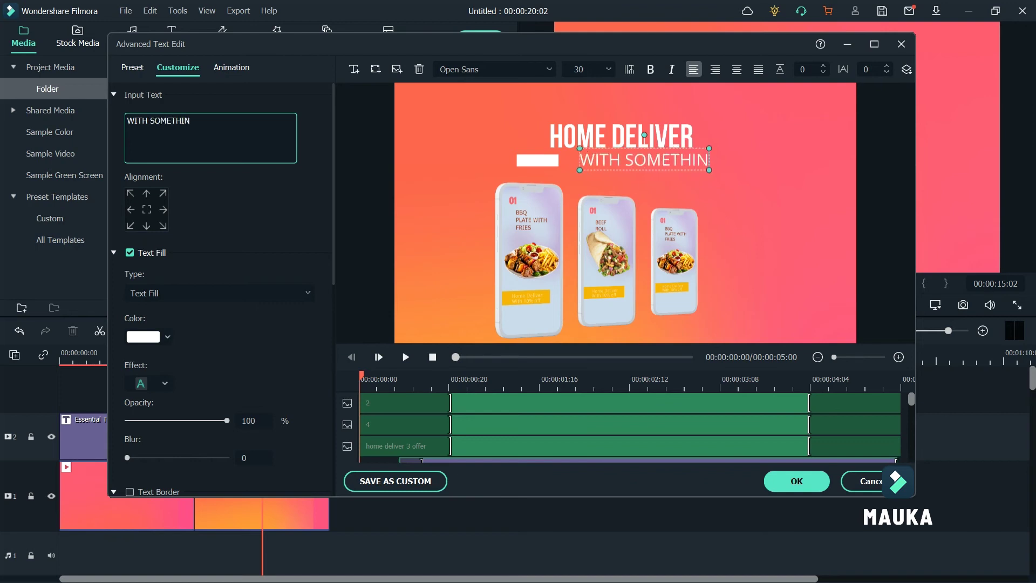
type("G E")
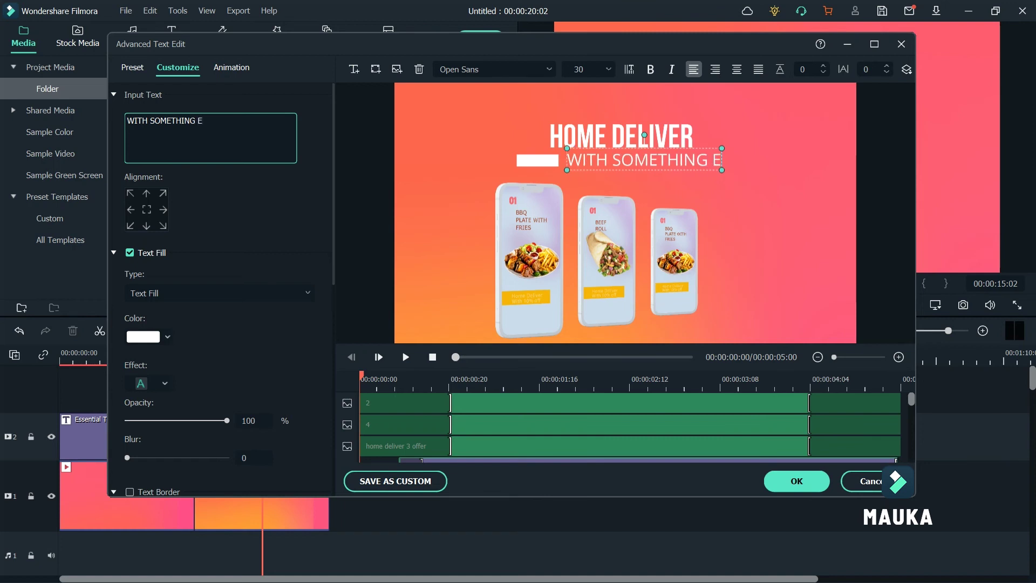
type("XTRA")
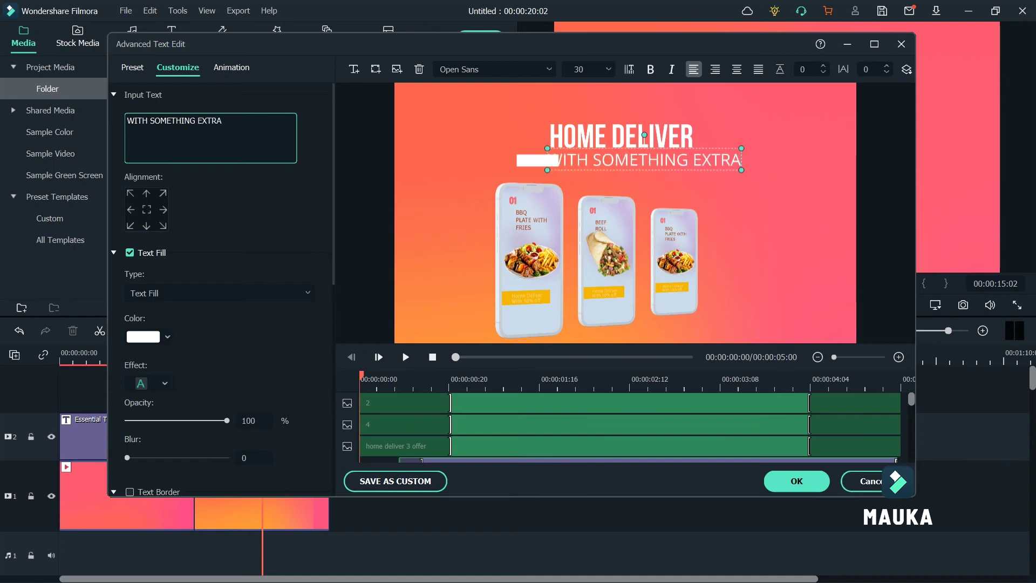
left_click(782, 162)
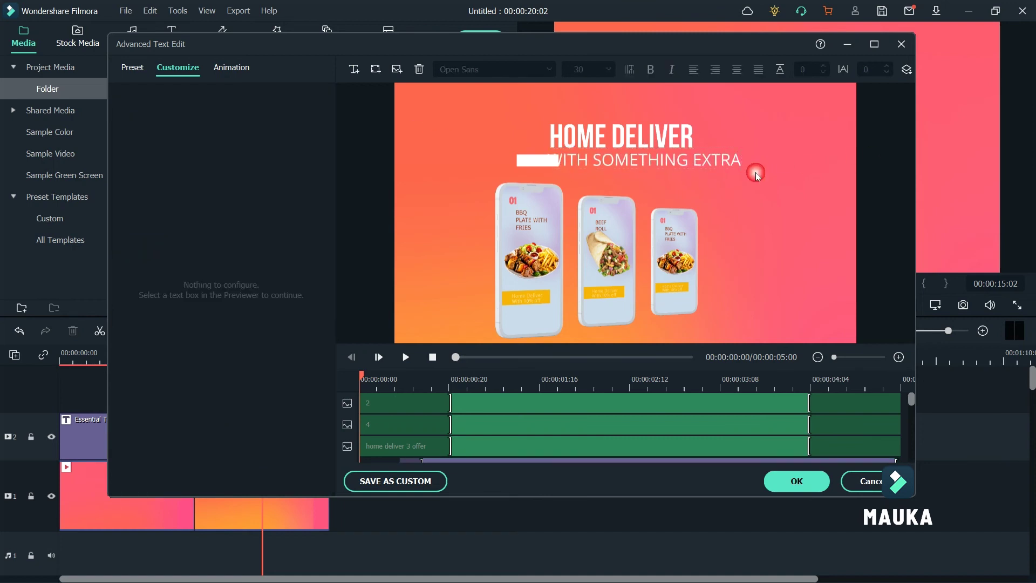
Step: Set the subtitle's font size to 20 and position it just beside the white bar, under the "HOME DELIVER" headline
mouse_move(669, 175)
left_mouse_down()
mouse_move(686, 171)
mouse_move(676, 172)
left_mouse_up()
left_click(885, 144)
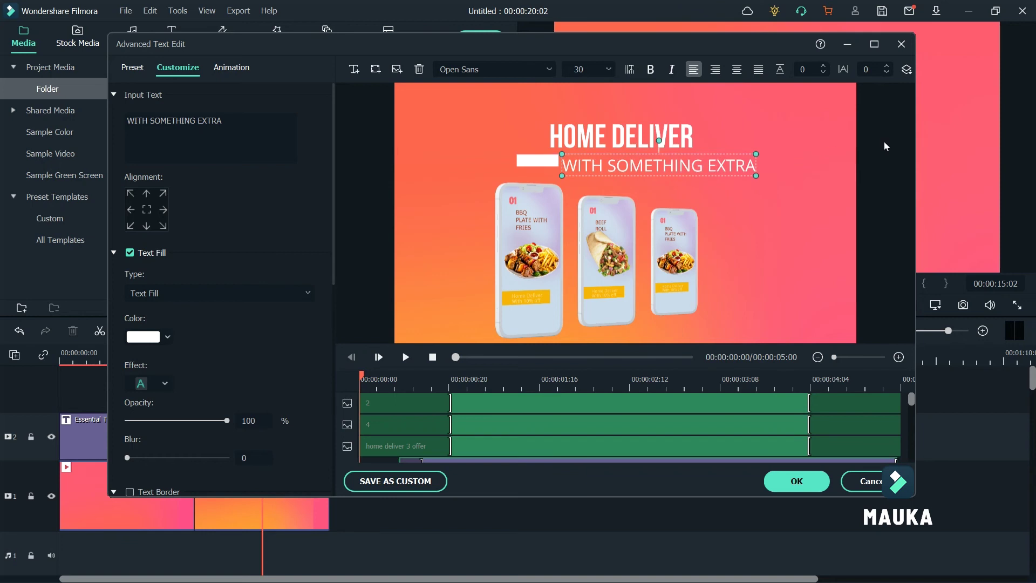
left_click(705, 171)
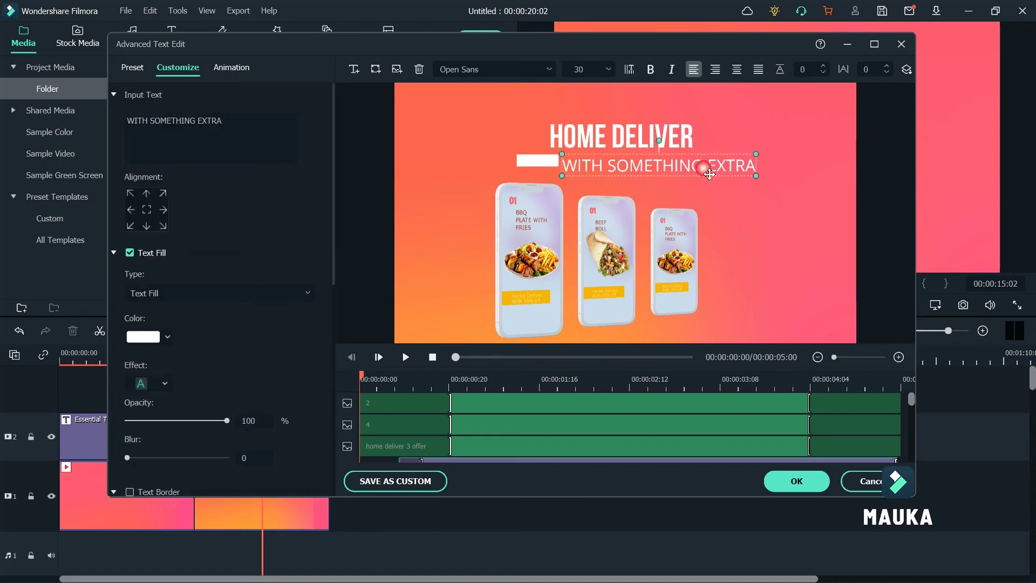
left_click(609, 69)
left_click(581, 183)
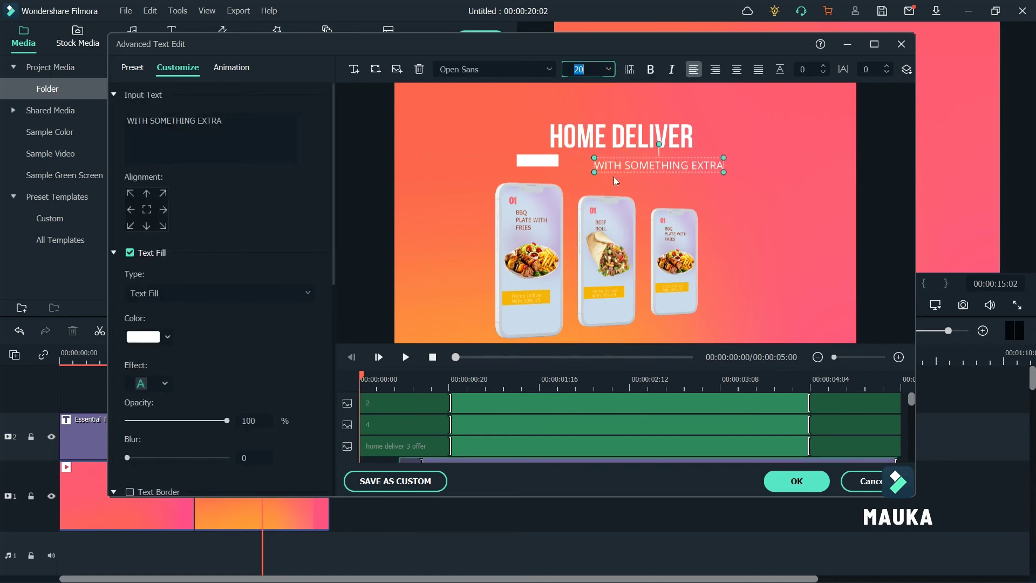
left_click_drag(664, 171, 640, 171)
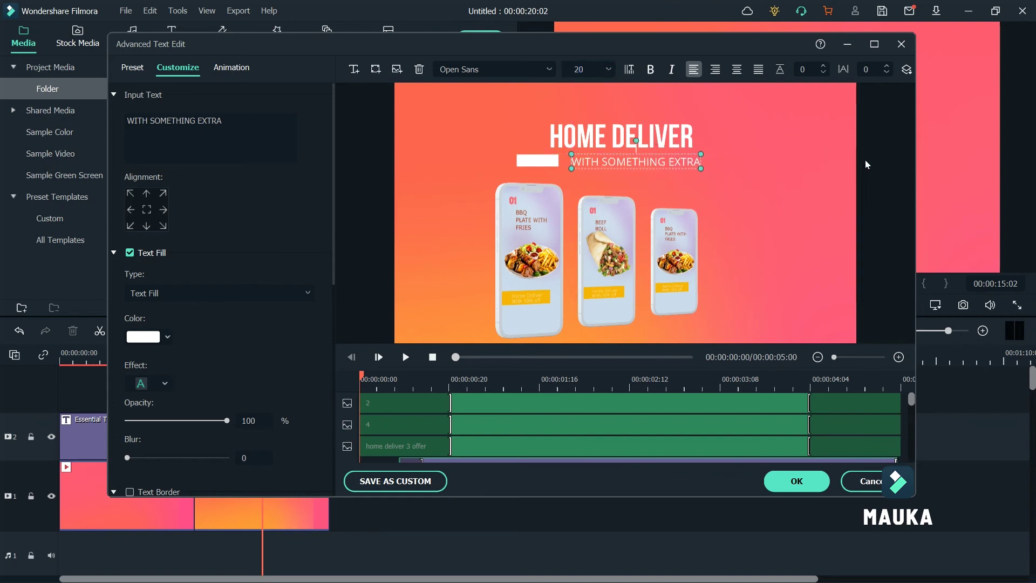
Step: Preview the title, and extend the main section of all three phone image layers to the title's end, eliminating their exit animation span
left_click(882, 157)
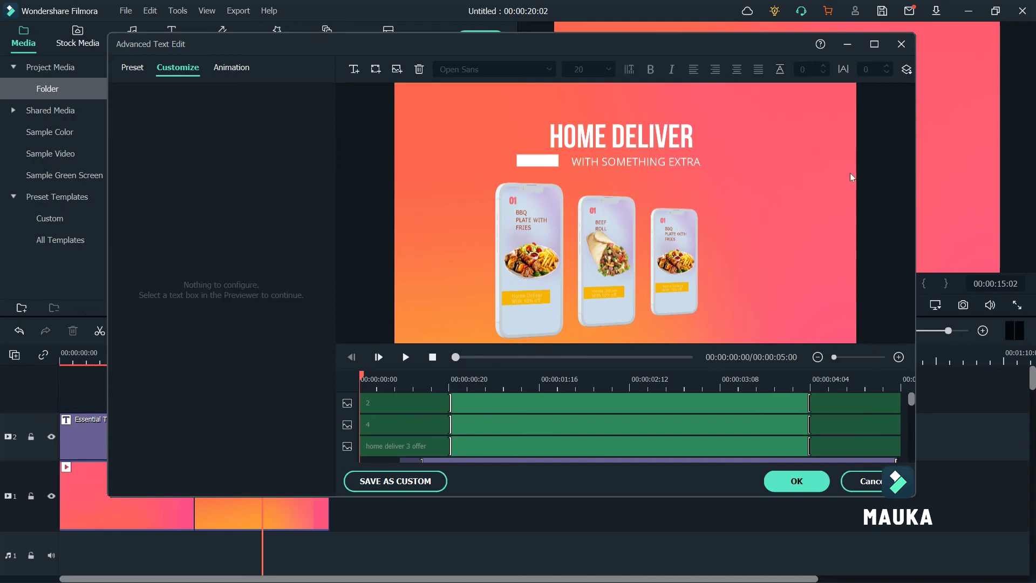
left_click(412, 361)
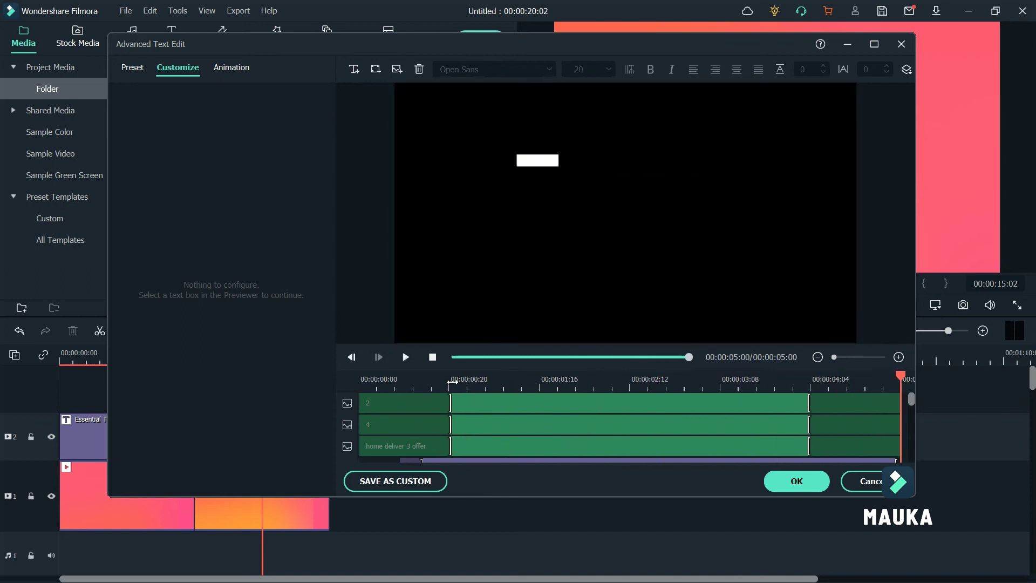
left_click(713, 410)
left_click_drag(820, 405, 899, 405)
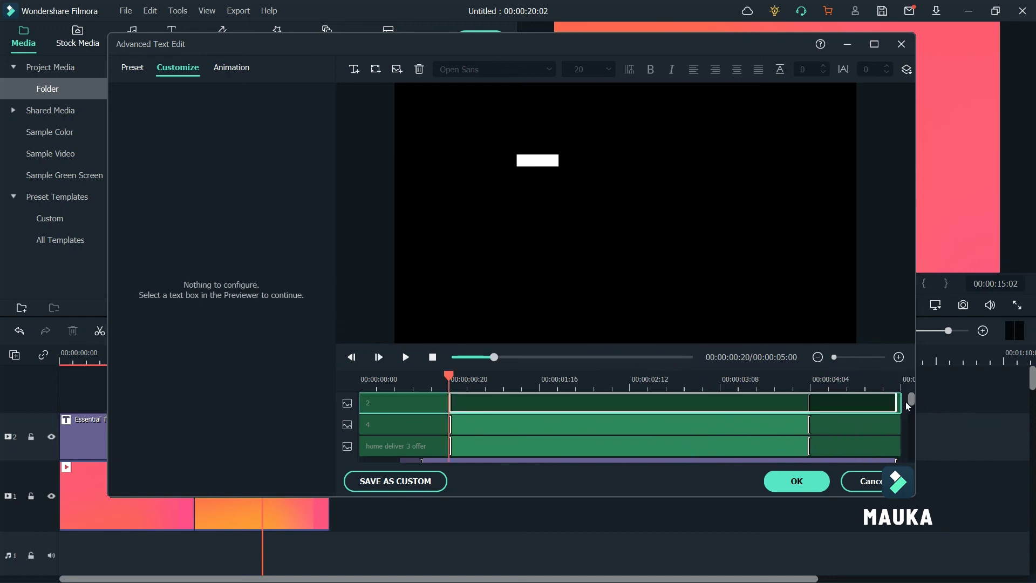
left_click_drag(810, 427, 899, 425)
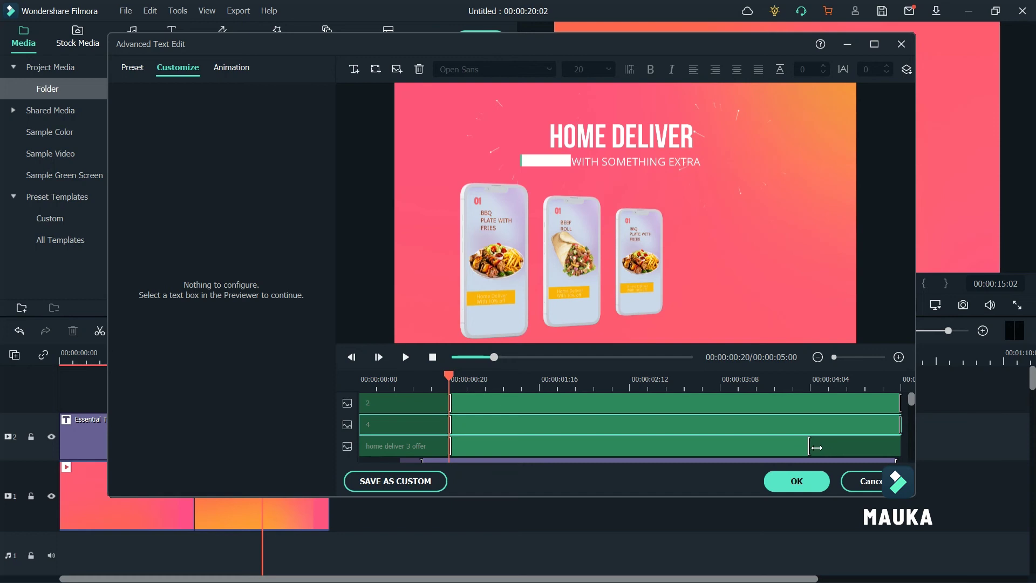
left_click_drag(809, 448, 900, 447)
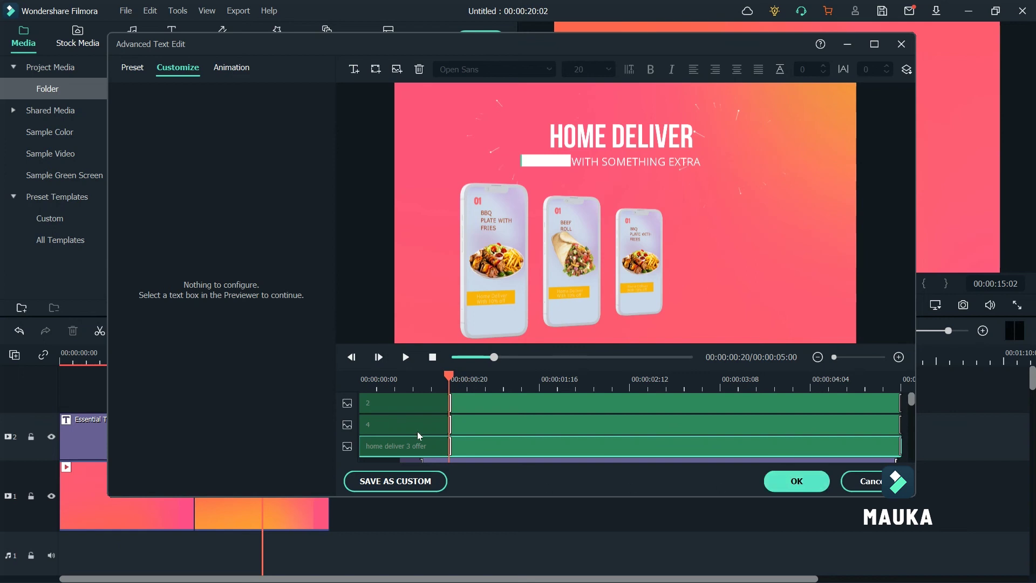
Step: Play back the edited title, accept its changes and render the timeline preview for smooth playback
left_click(406, 357)
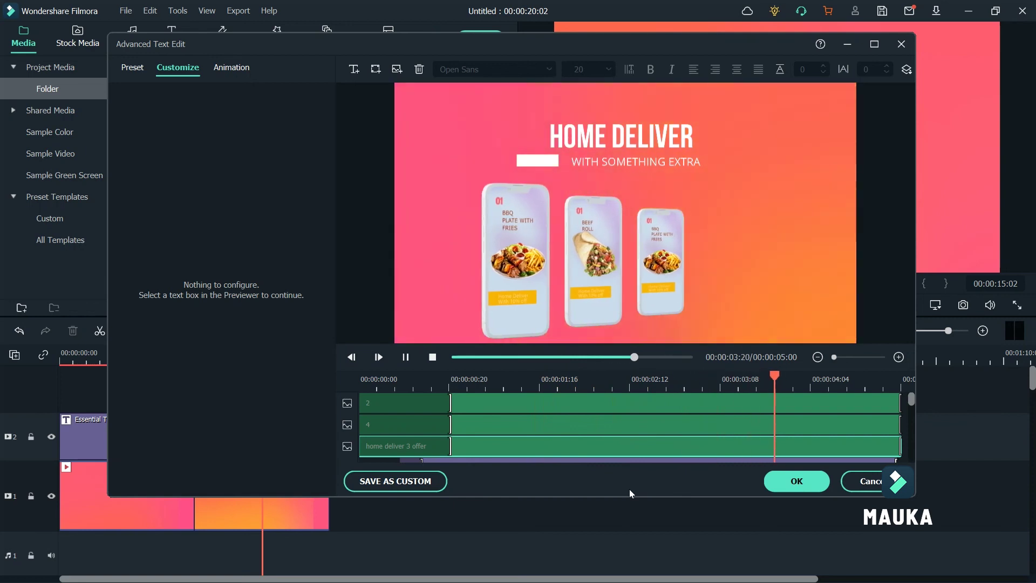
left_click(777, 485)
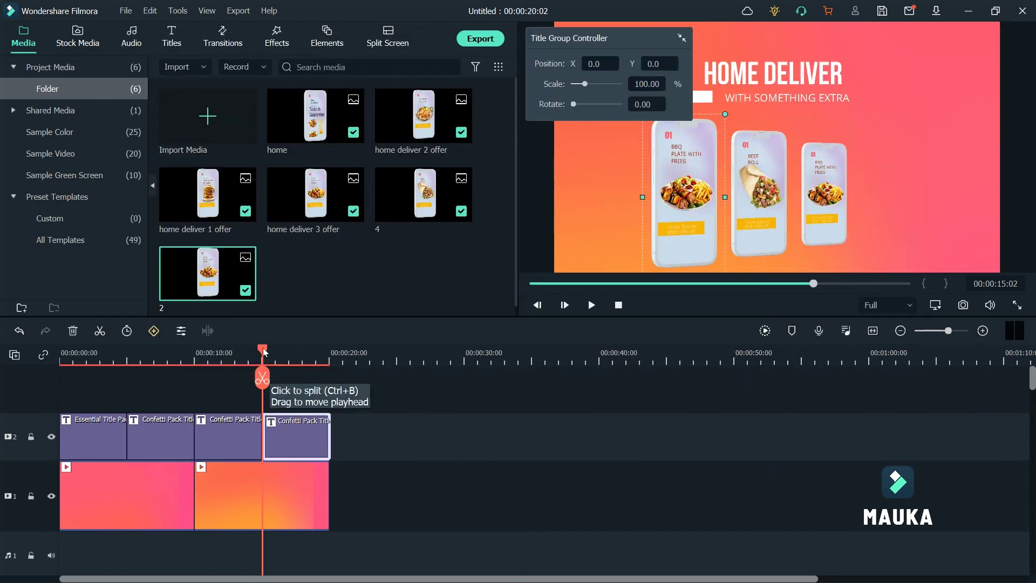
left_click(764, 331)
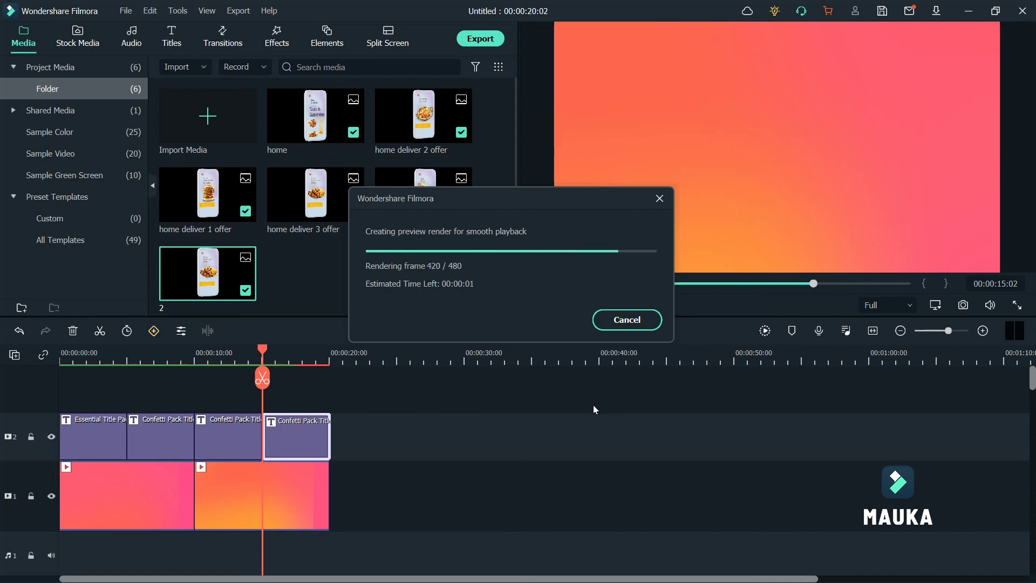
Step: Browse the downloaded audio tracks and audition "Kaleidoscope"
left_click(132, 41)
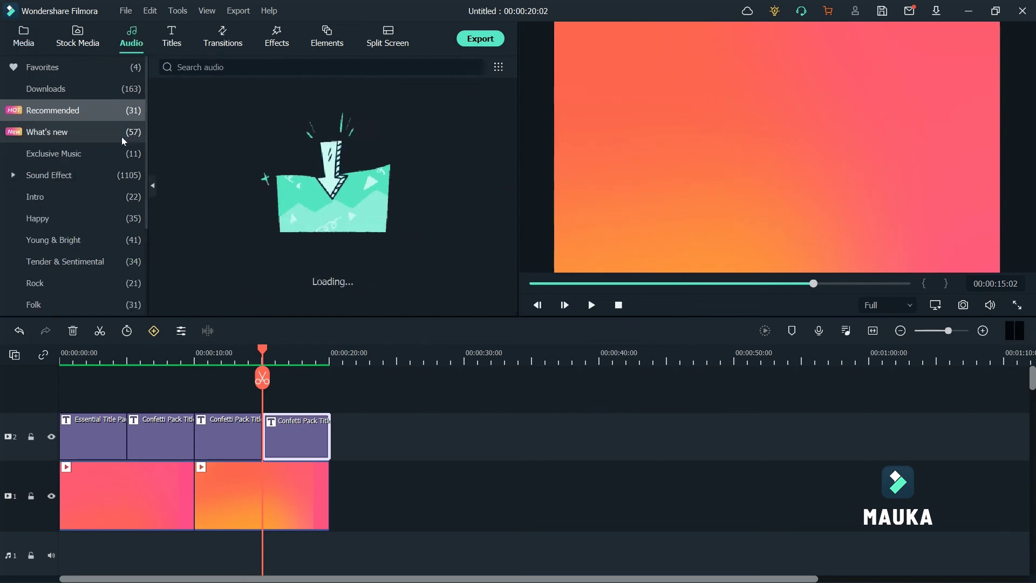
left_click(118, 91)
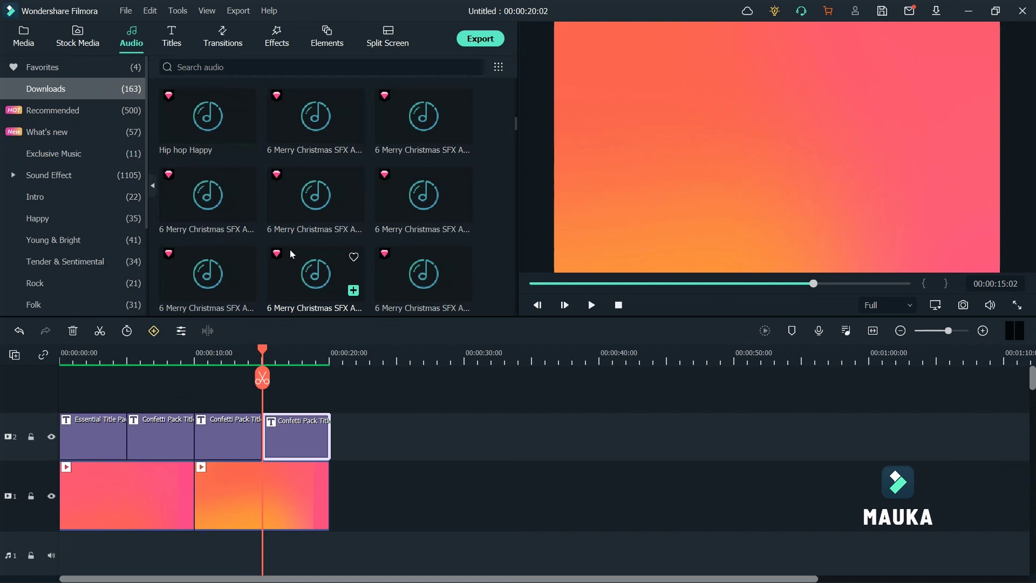
scroll(290, 250, "down", 5)
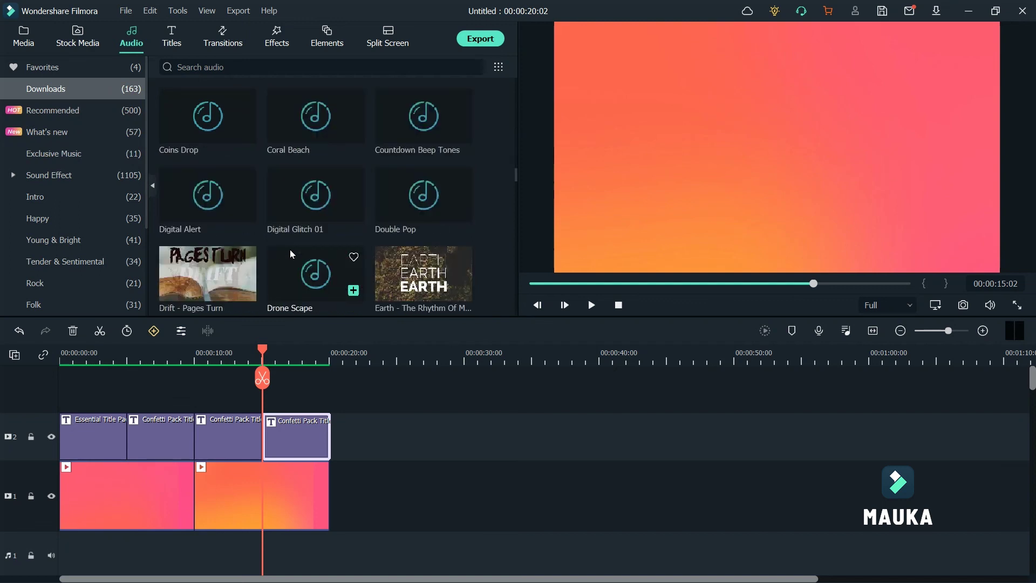
scroll(290, 249, "down", 3)
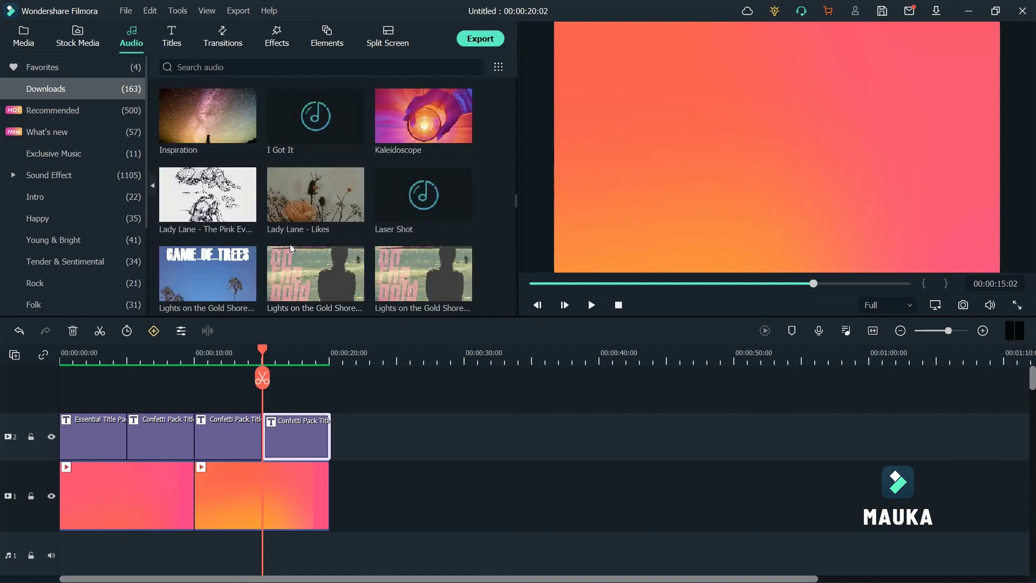
left_click(398, 133)
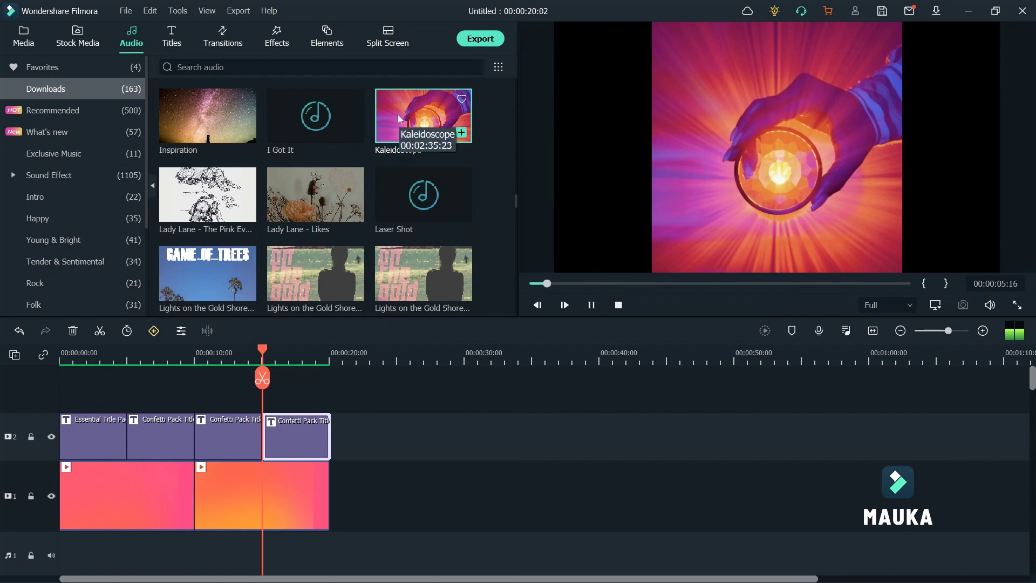
Step: Adjust the system volume to 36 while the "Kaleidoscope" track plays
key("XF86AudioRaiseVolume")
key("XF86AudioRaiseVolume")
key("XF86AudioRaiseVolume")
key("XF86AudioRaiseVolume")
key("XF86AudioRaiseVolume")
key("XF86AudioRaiseVolume")
key("XF86AudioRaiseVolume")
key("XF86AudioRaiseVolume")
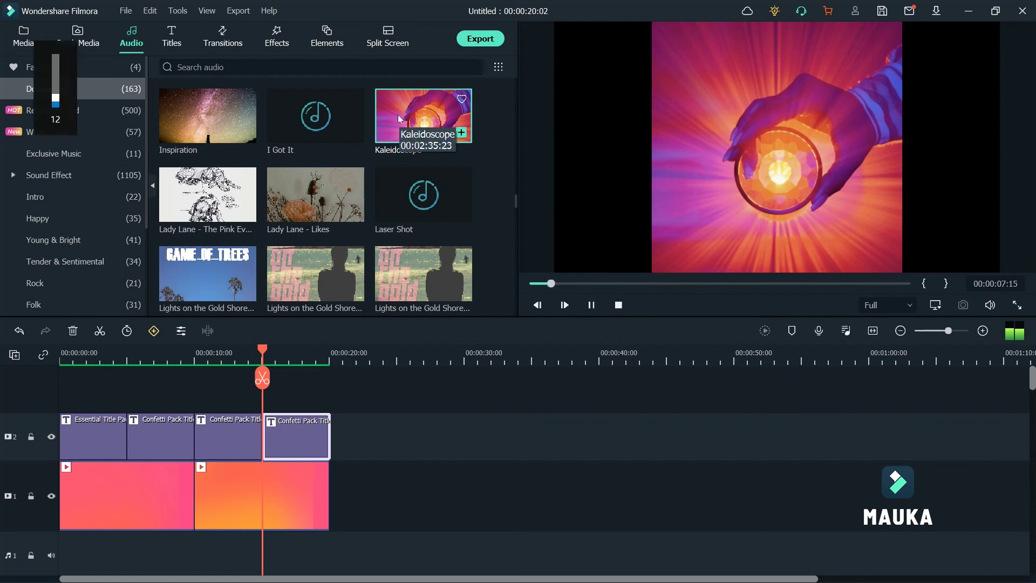
key("XF86AudioLowerVolume")
key("XF86AudioLowerVolume")
key("XF86AudioLowerVolume")
key("XF86AudioLowerVolume")
key("XF86AudioLowerVolume")
key("XF86AudioLowerVolume")
key("XF86AudioLowerVolume")
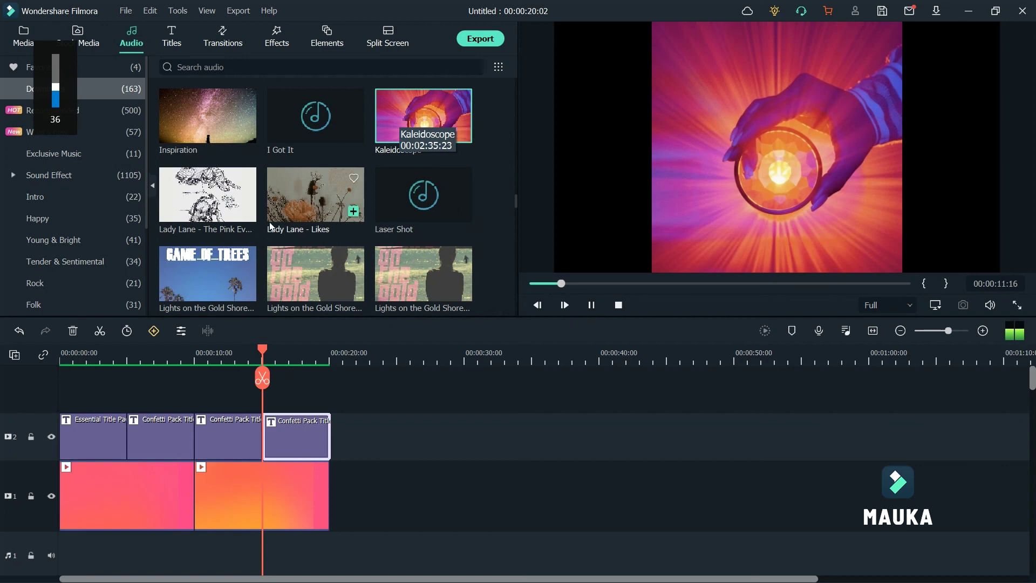
Step: Audition the "Low Tree - Up To The M..." and "Perfect Muse - Black Gol..." tracks from the downloaded music
scroll(286, 225, "down", 5)
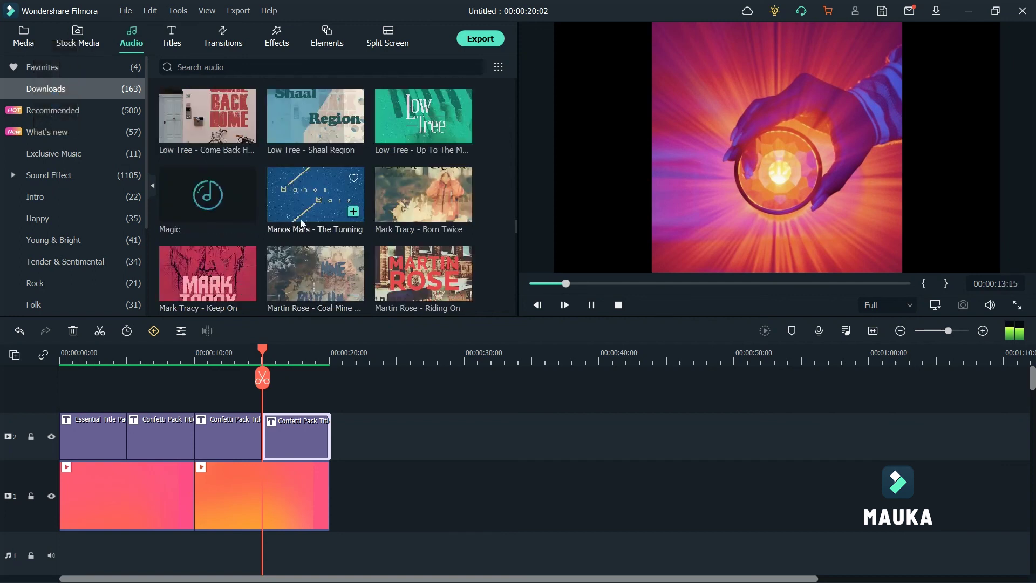
left_click(430, 132)
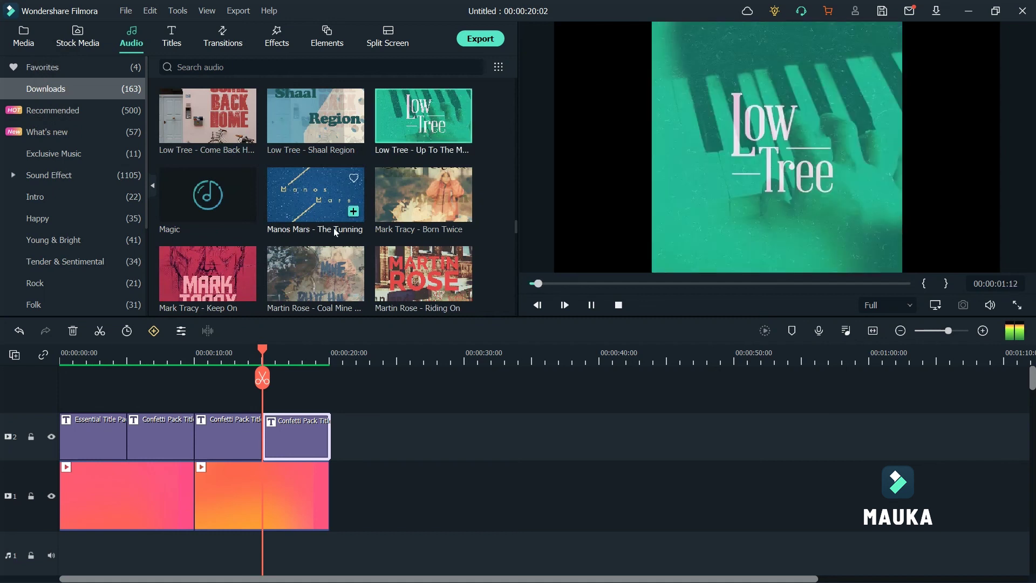
scroll(238, 231, "down", 5)
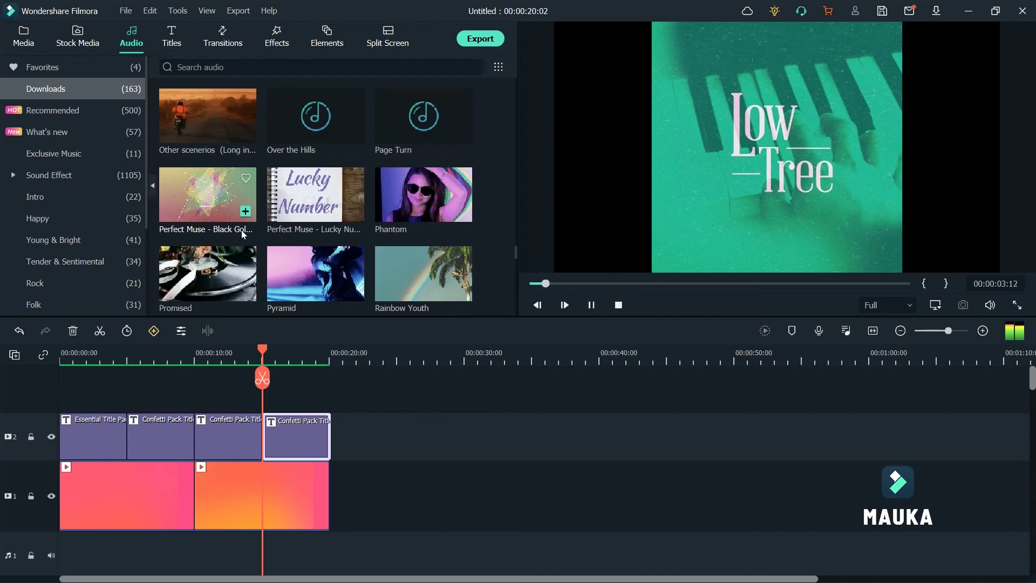
scroll(271, 255, "down", 3)
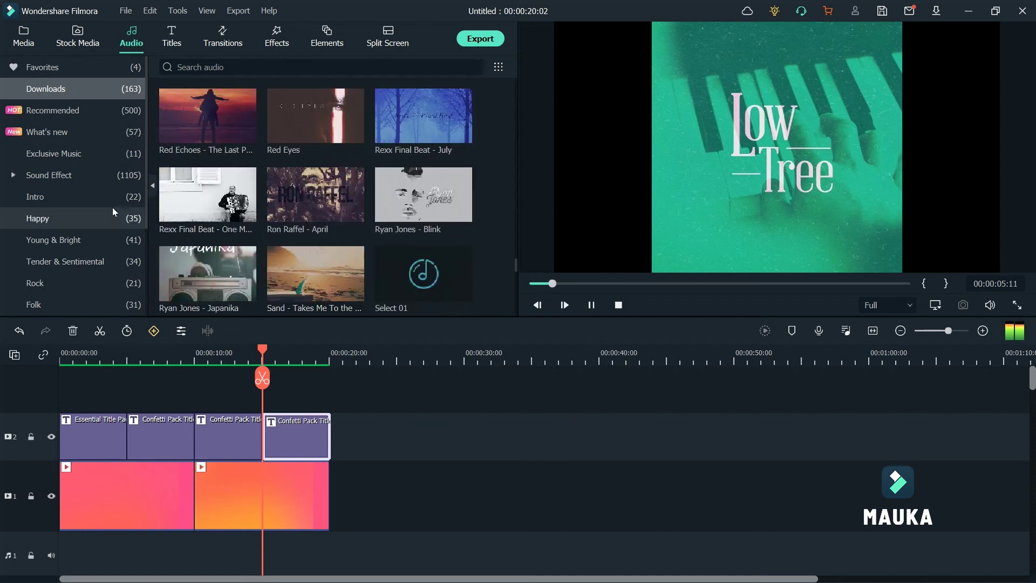
scroll(245, 245, "up", 3)
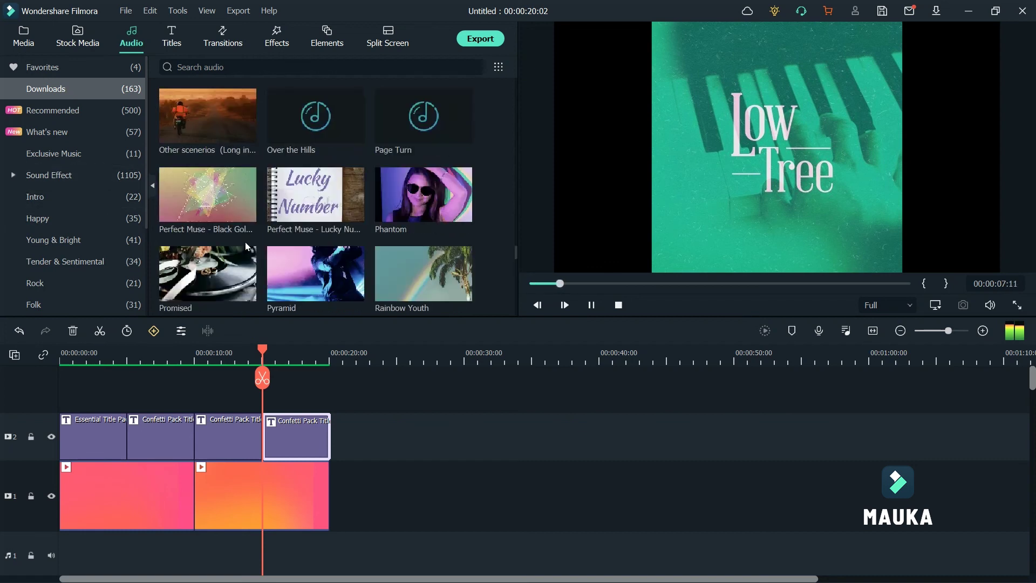
left_click(224, 204)
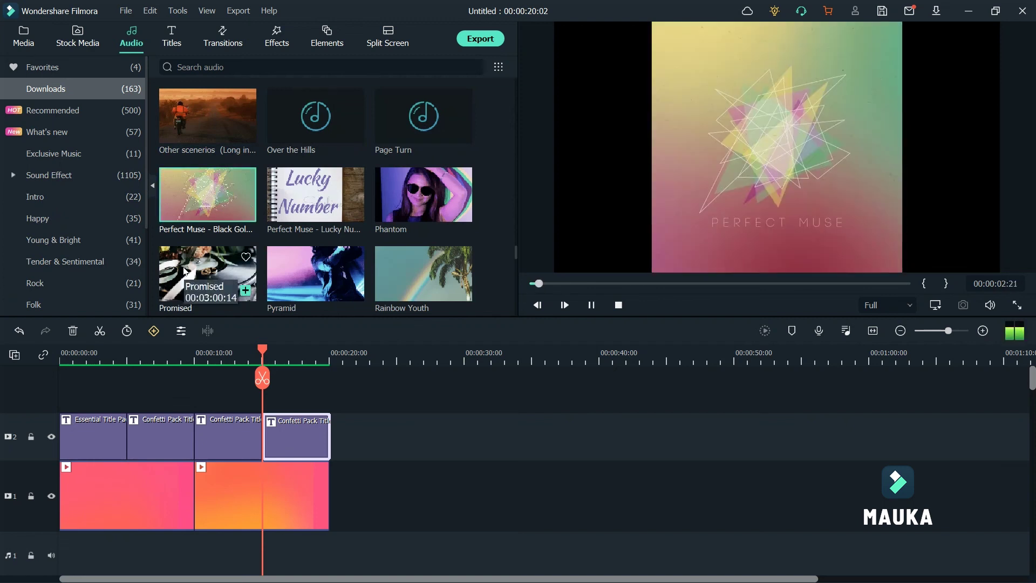
Step: Audition the downloaded "Be fun" track and add it to audio track 1 at the start of the timeline
scroll(306, 241, "down", 10)
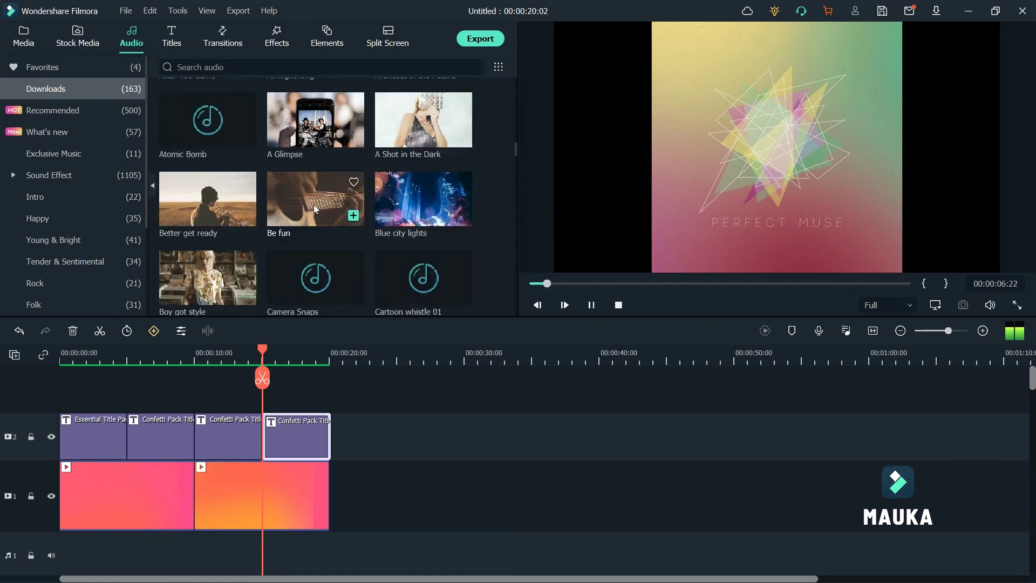
left_click(315, 207)
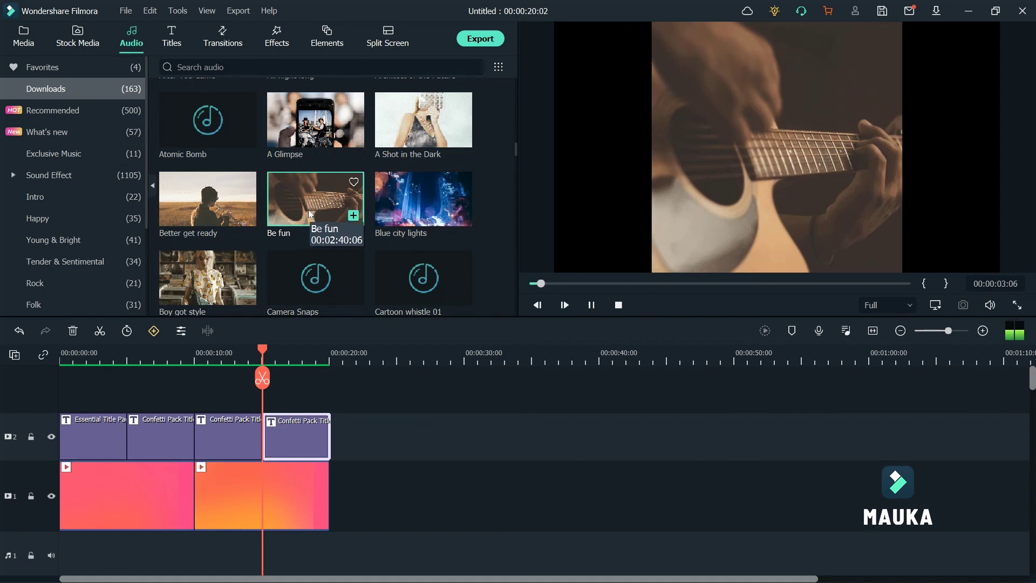
left_click_drag(286, 206, 46, 513)
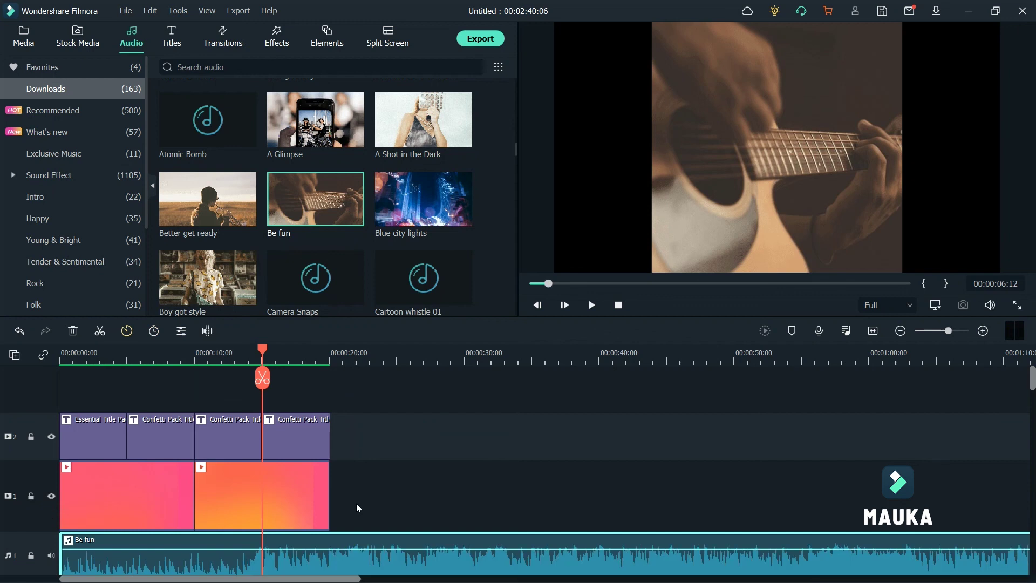
Step: Split the "Be fun" music at 00:00:20:03, where the video ends, and delete the remainder
left_click_drag(261, 351, 332, 354)
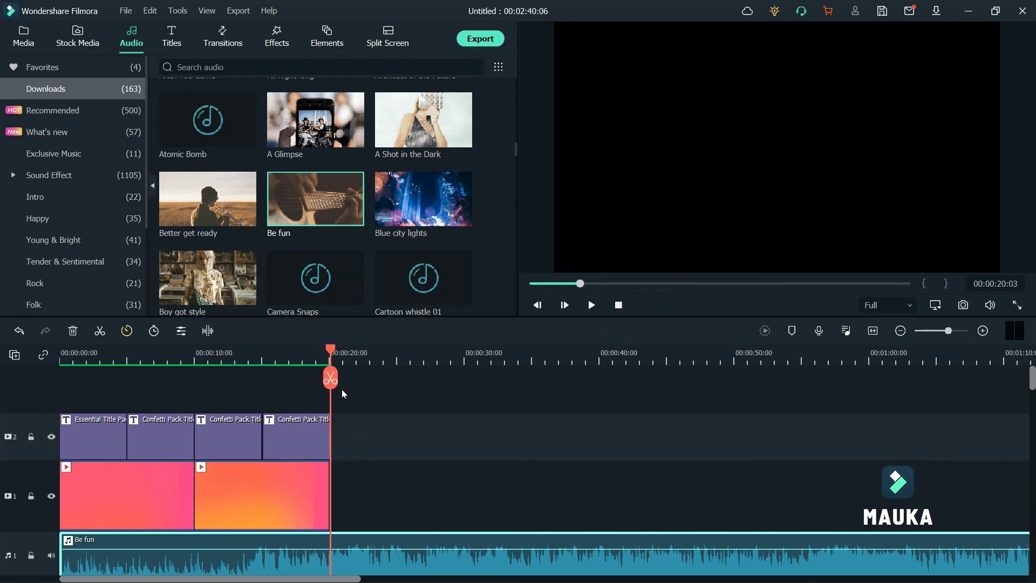
left_click(331, 379)
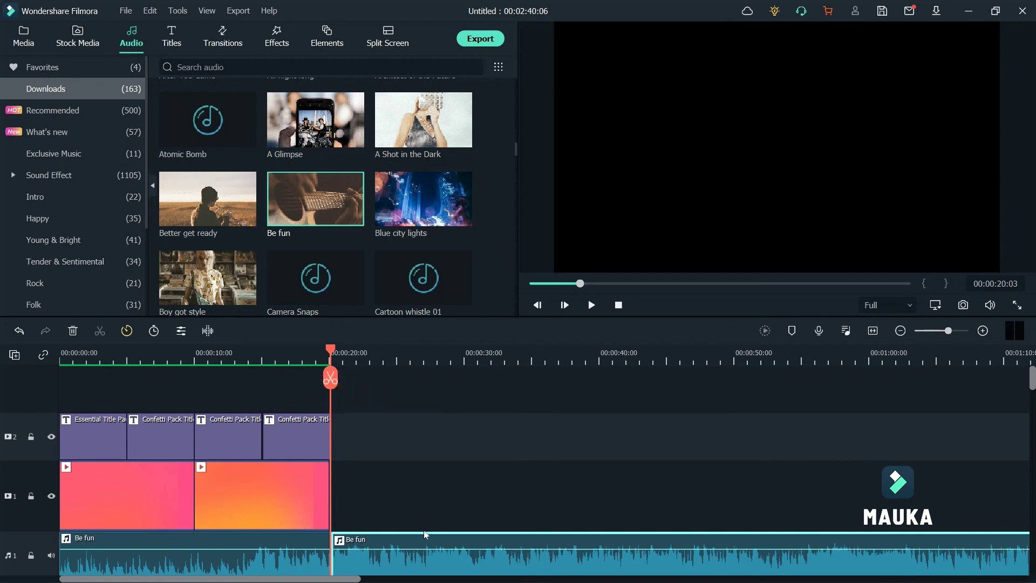
left_click(73, 331)
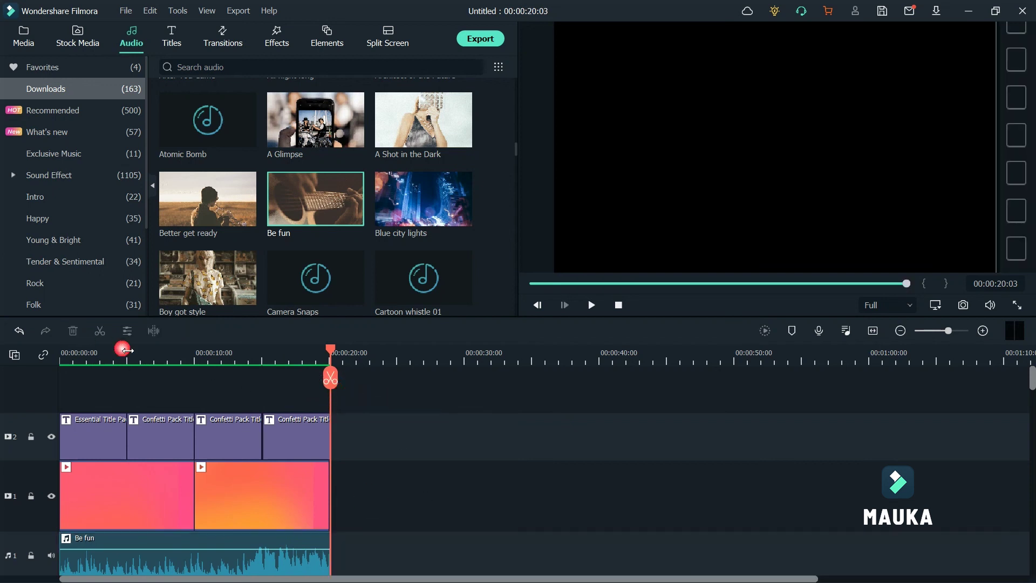
Step: Play the finished promo in full screen from the beginning of the timeline
left_click_drag(335, 356, 32, 375)
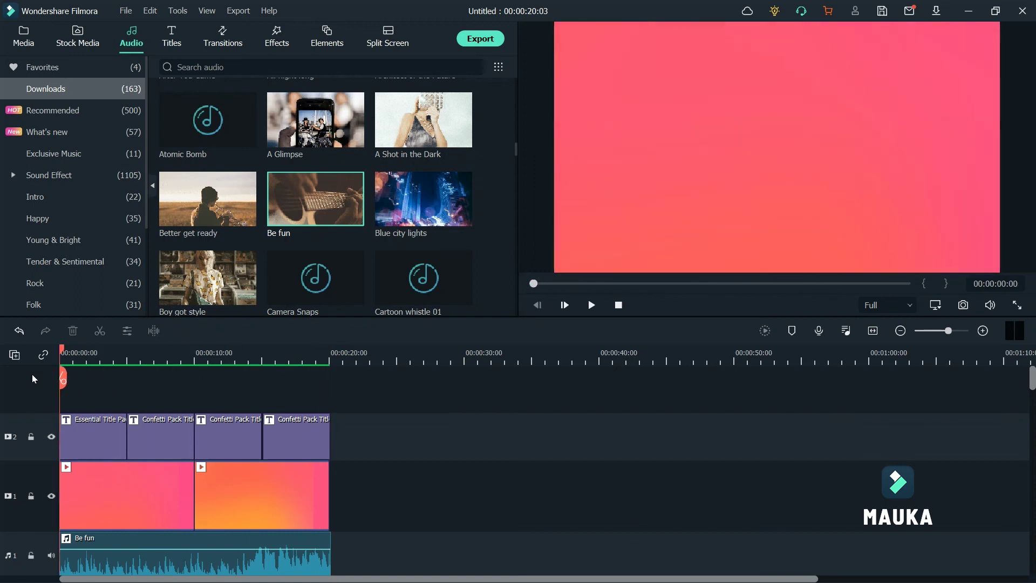
left_click(1017, 305)
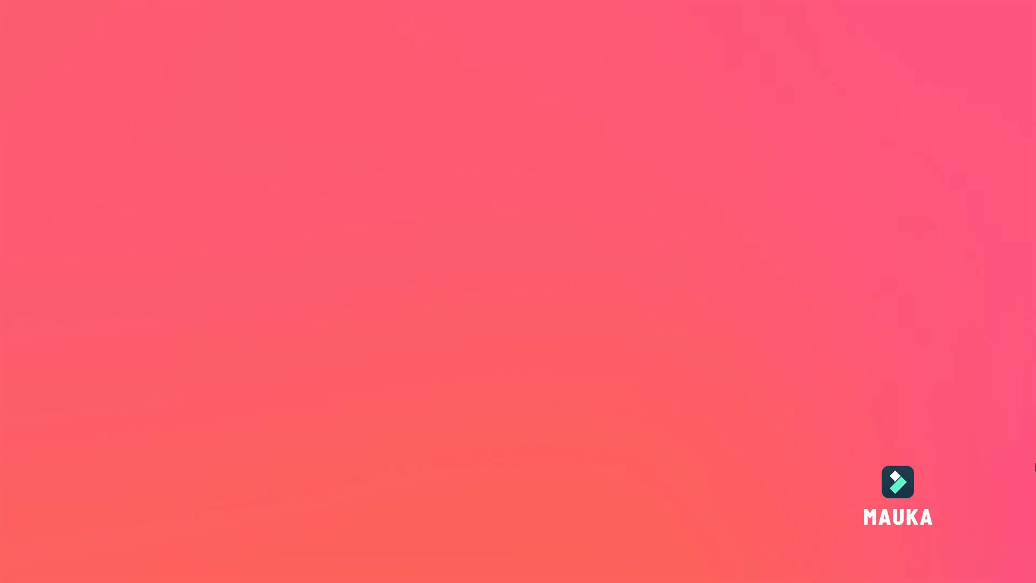
key("space")
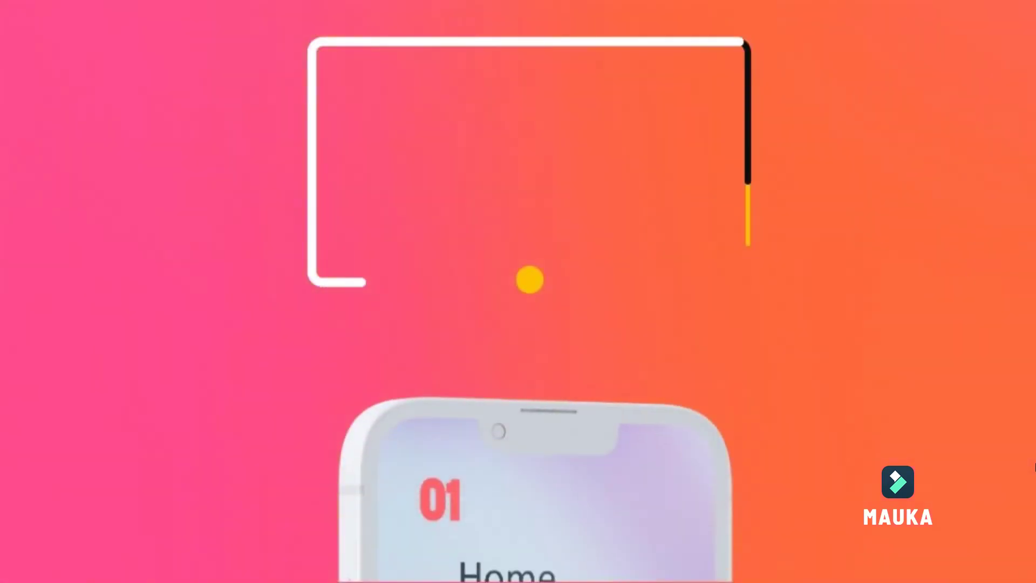